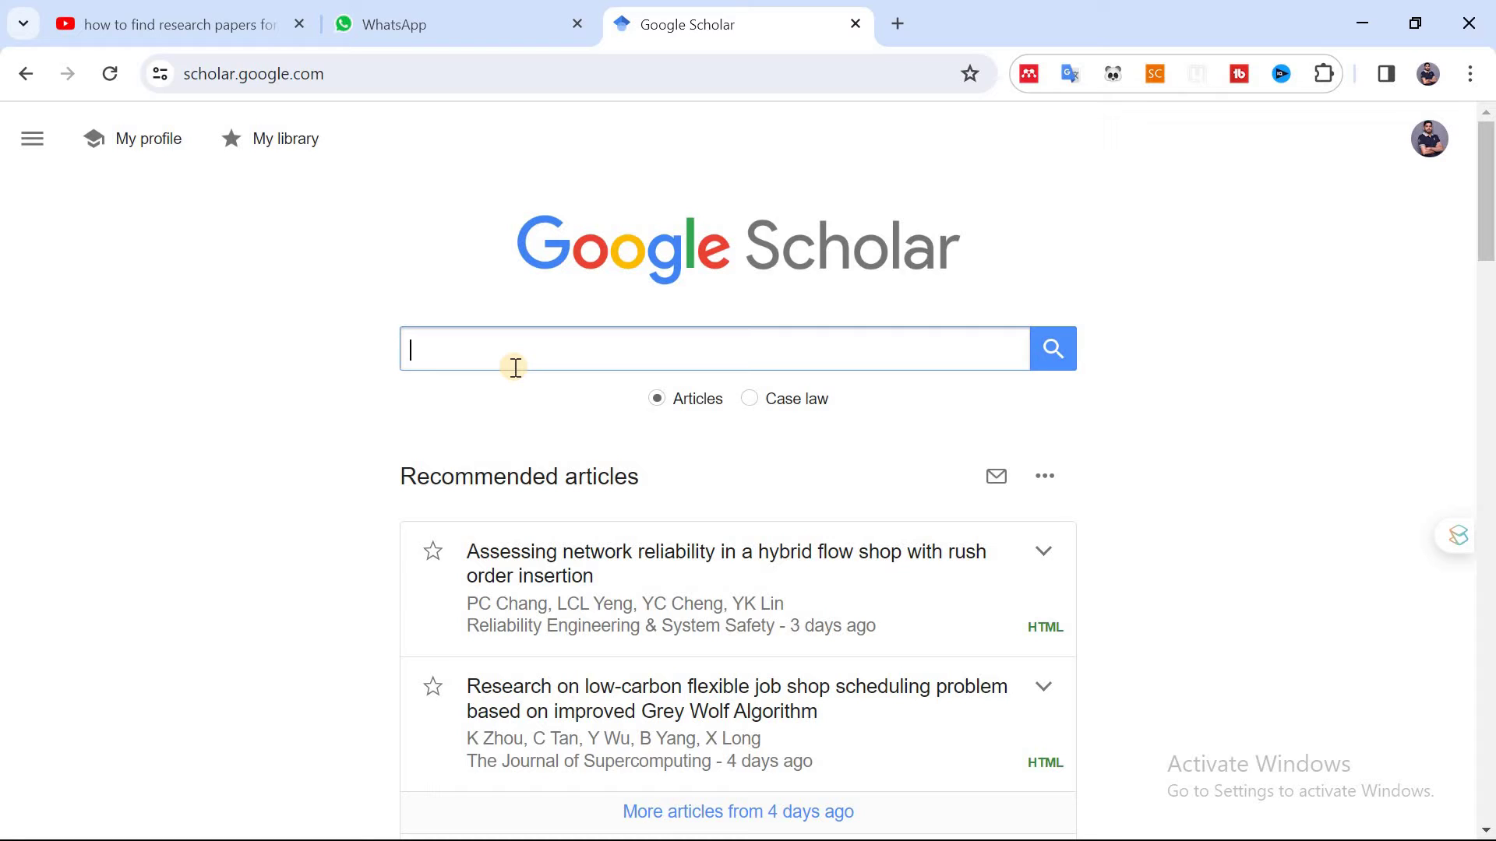
- Search Google Scholar for "hybrid flow shop" "cost", returning about 6,330 results
text(")
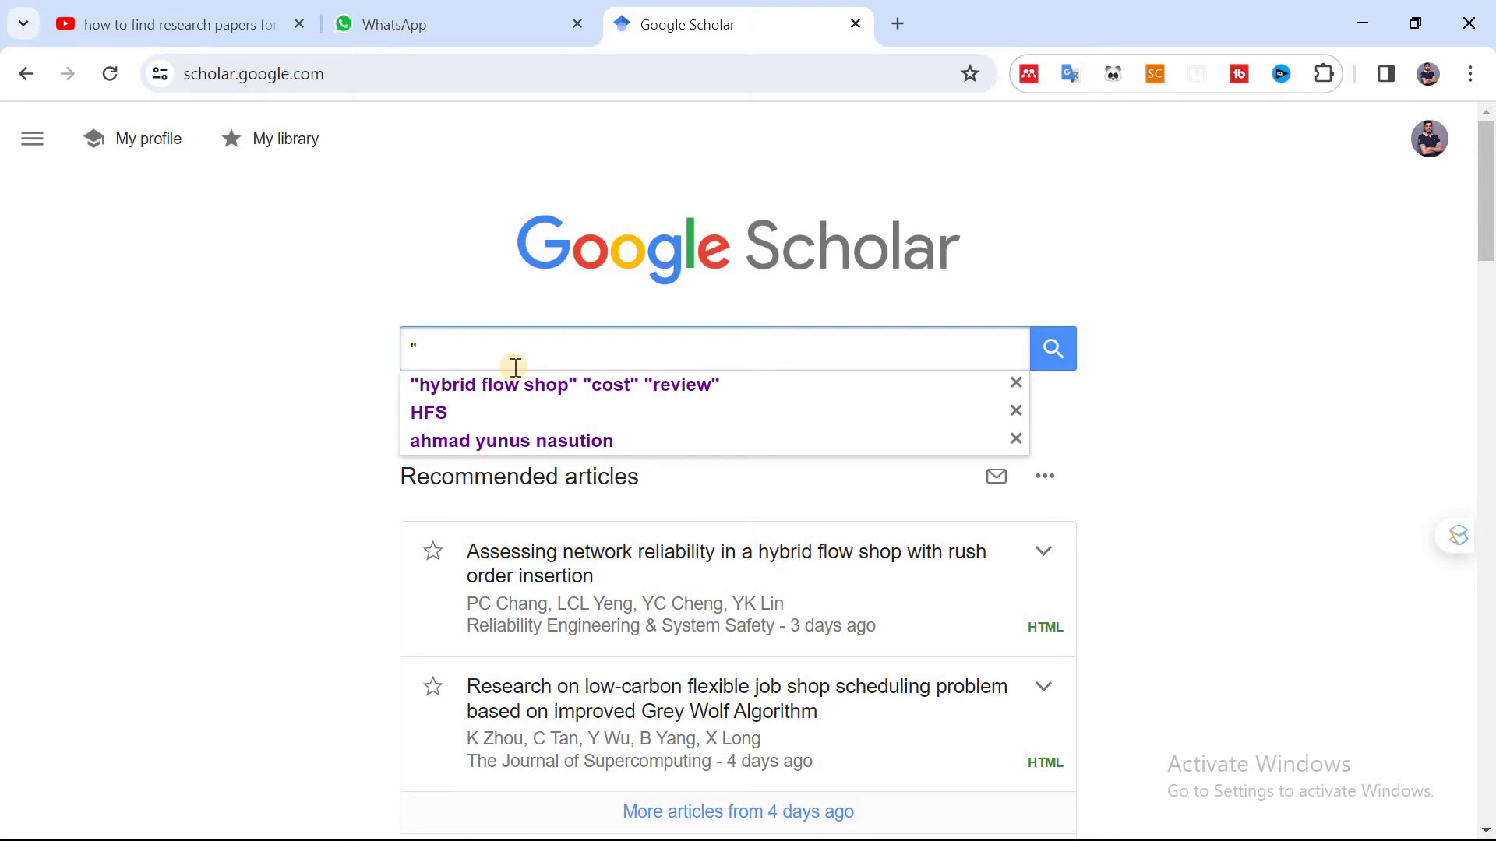
text(hybr)
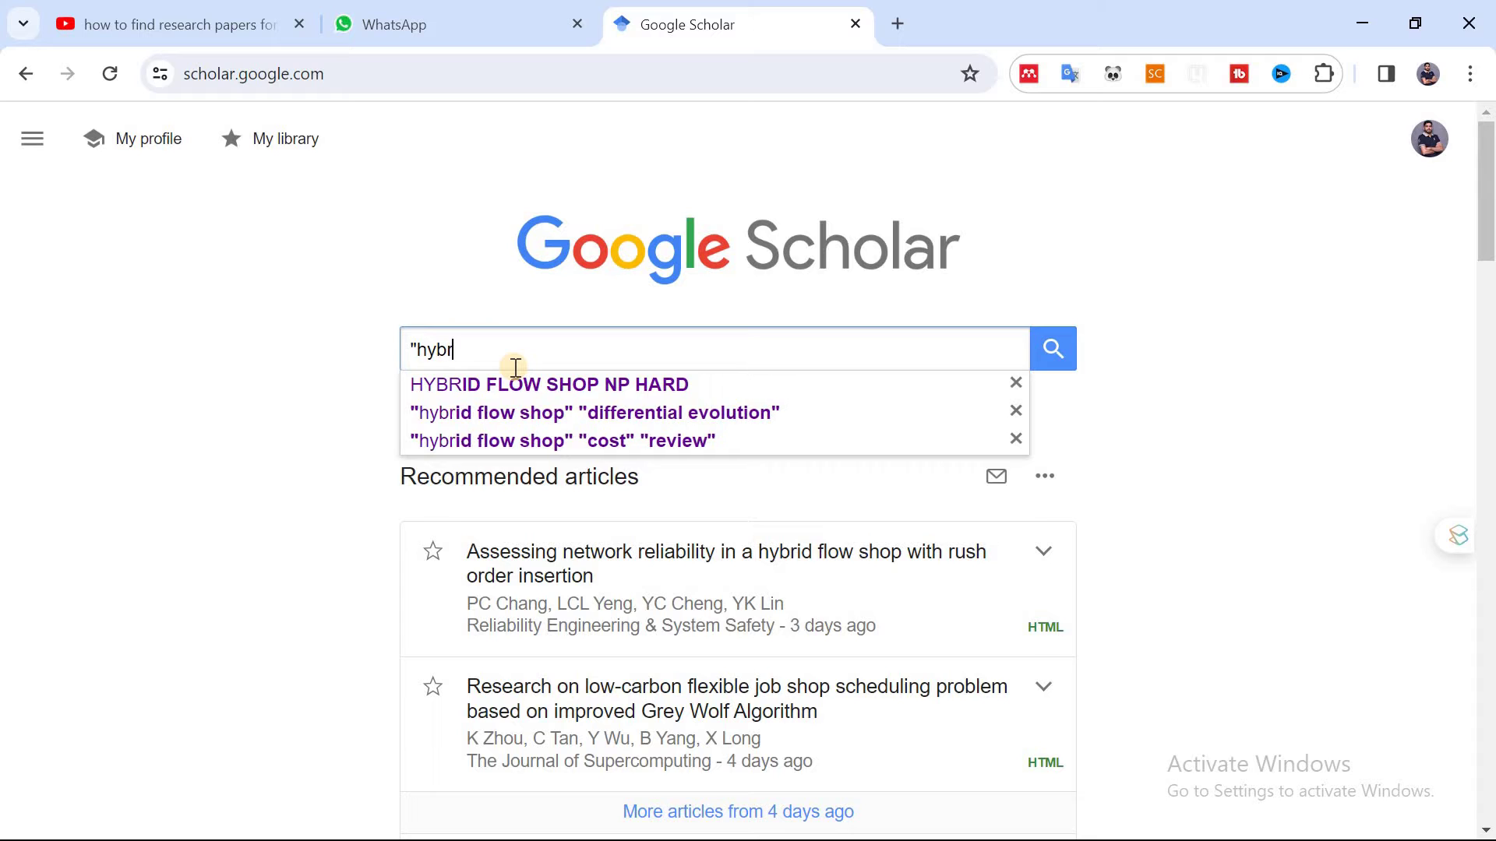
text(id flow shop" )
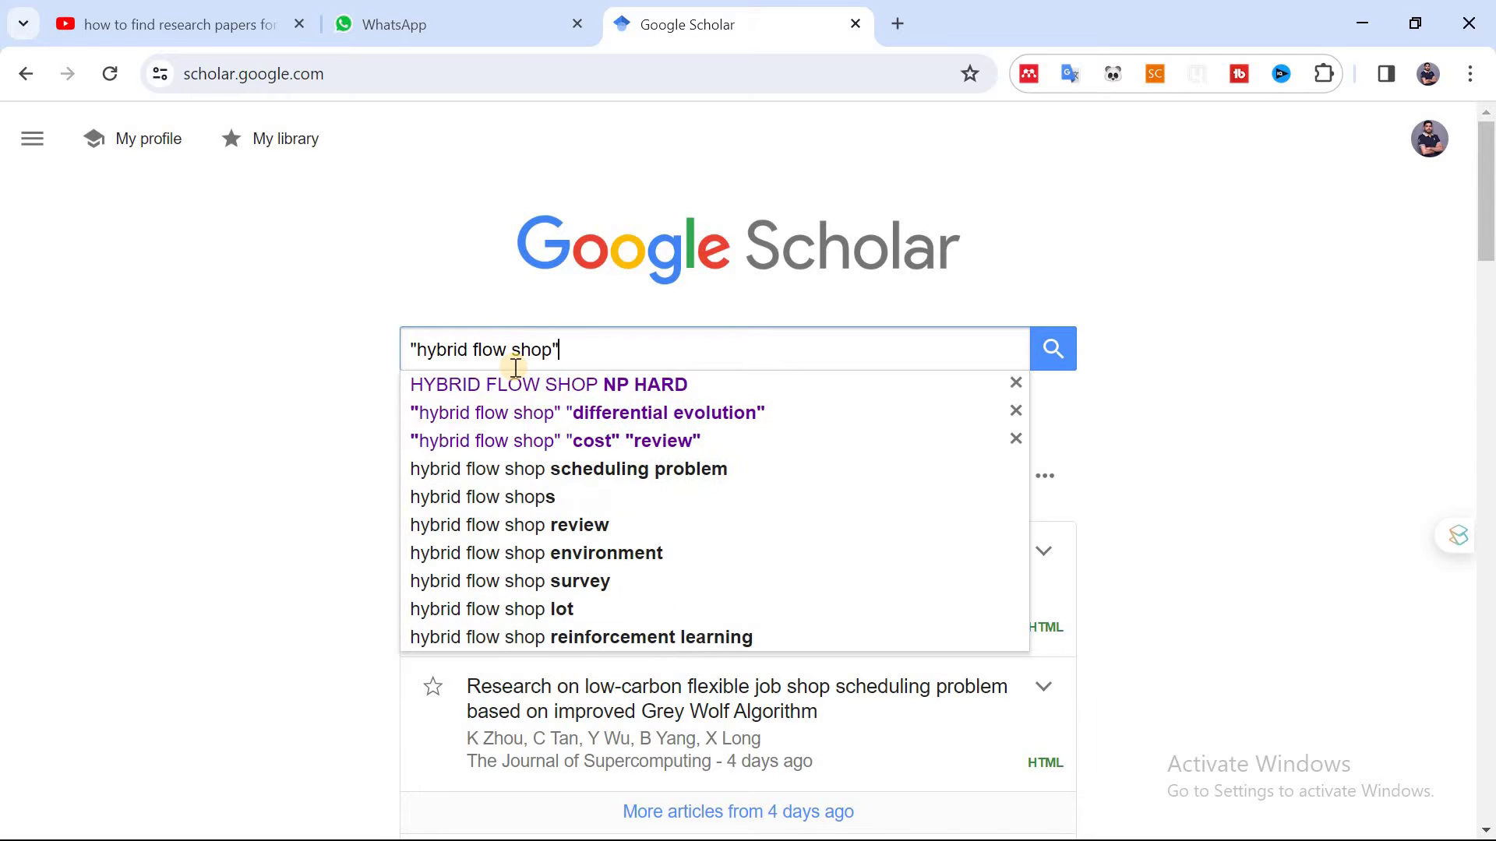
text("cost")
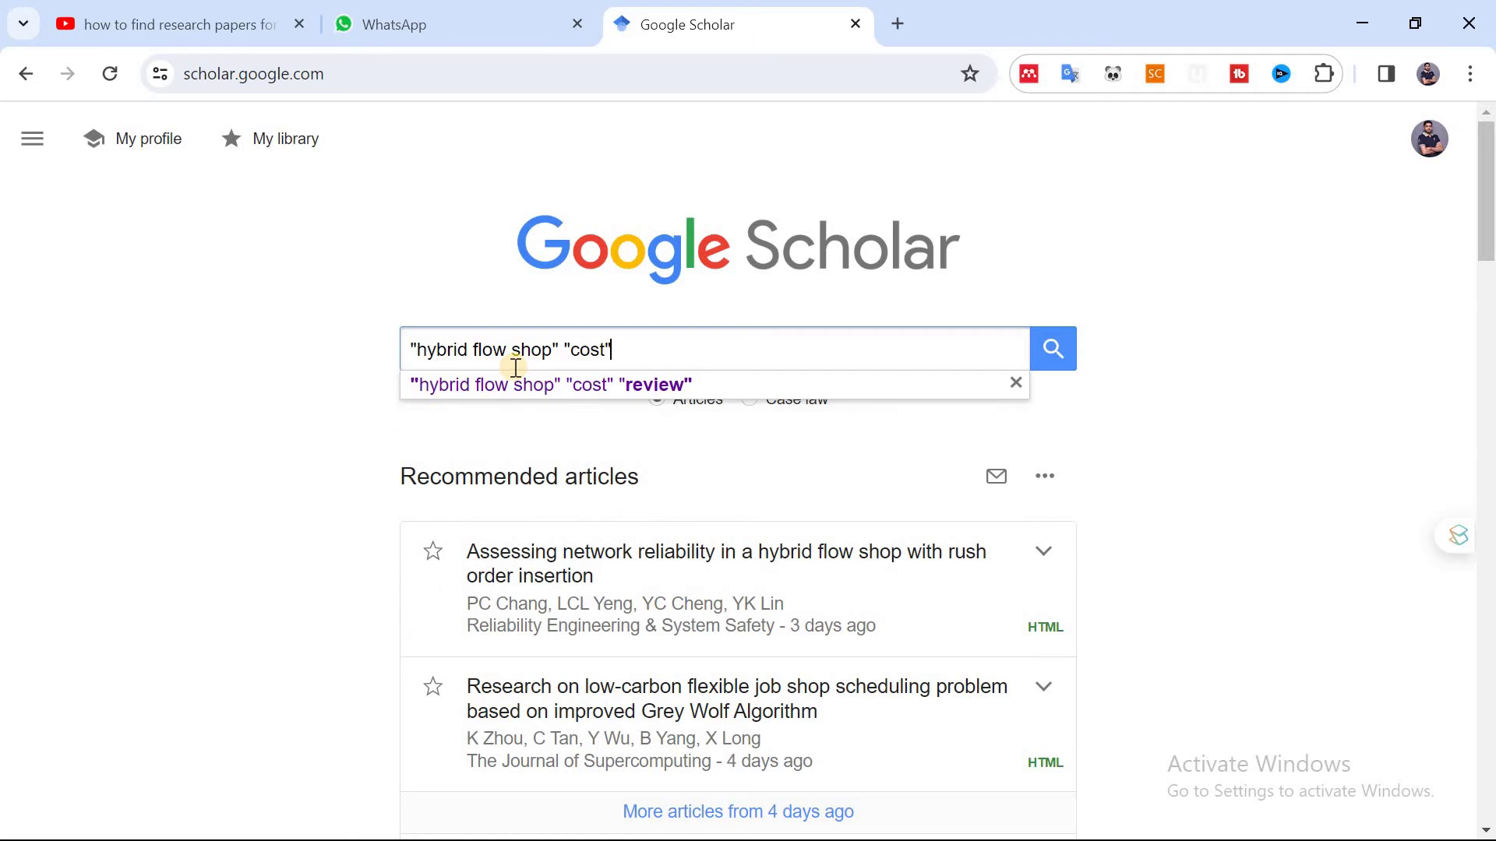
key(Return)
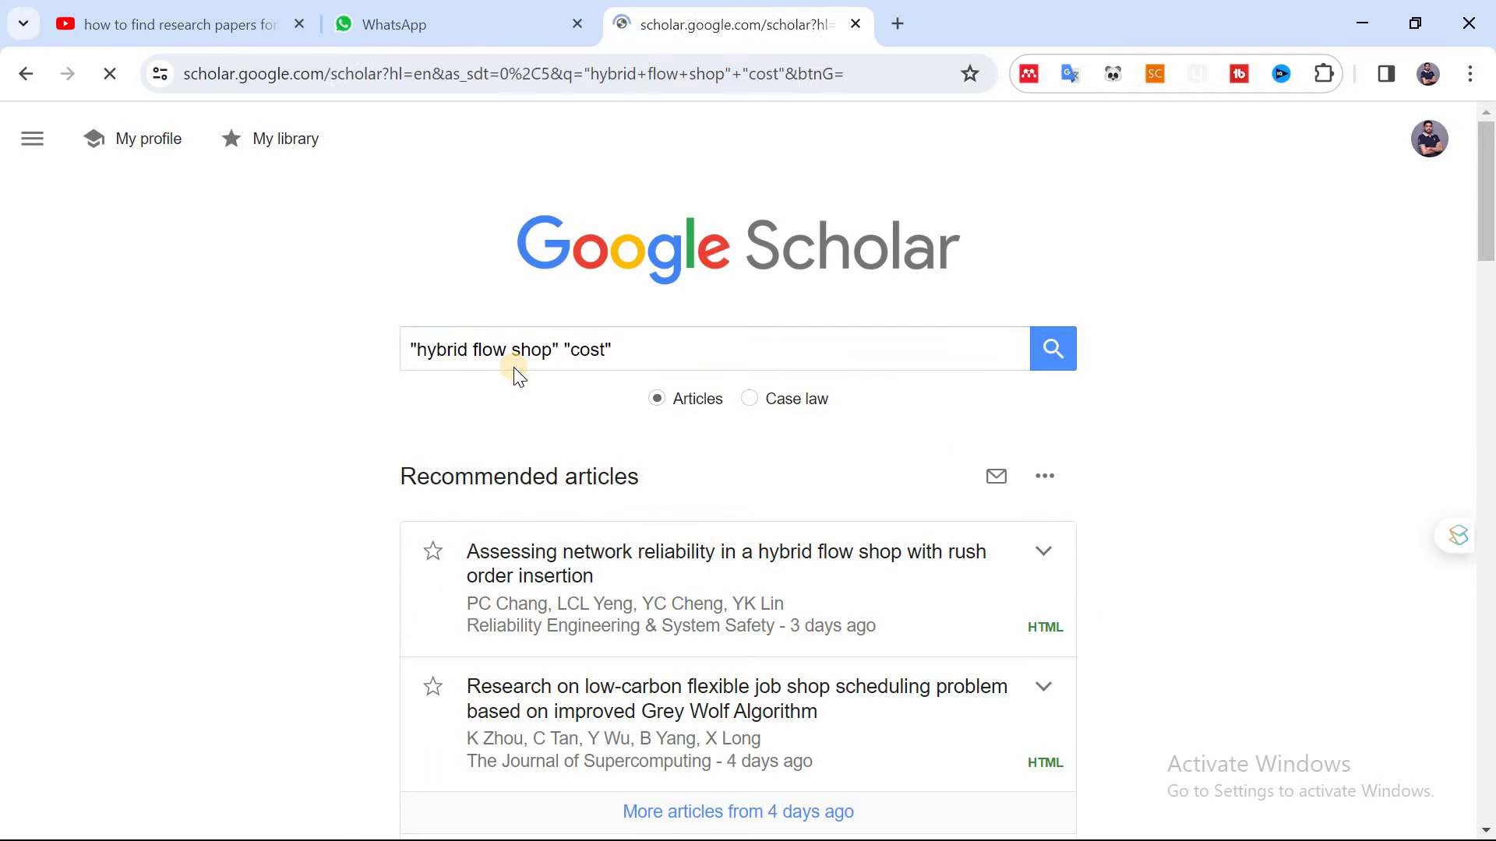
drag(281, 132, 652, 141)
click(652, 141)
click(1095, 129)
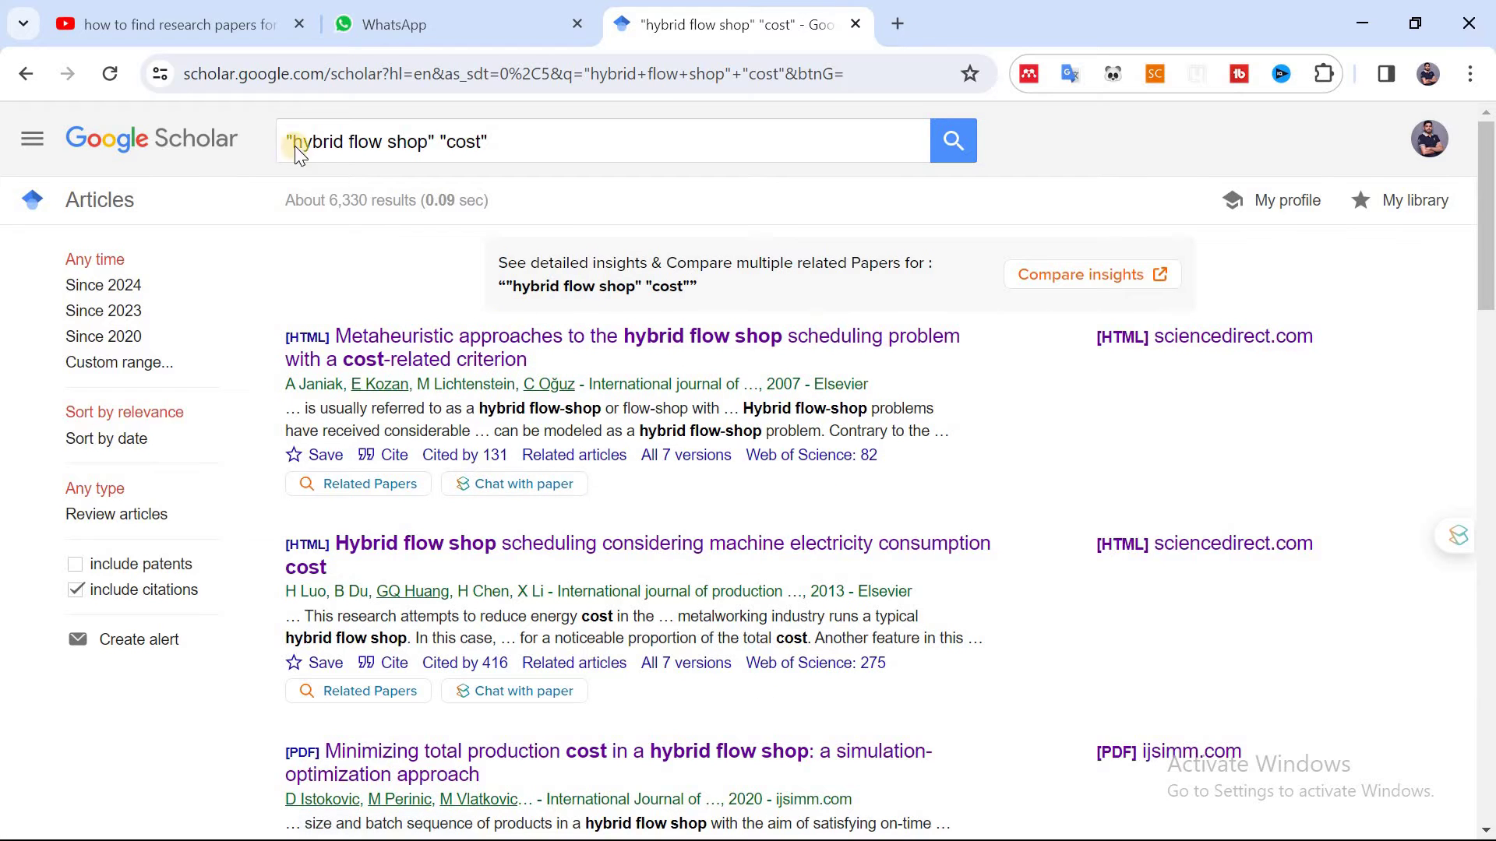
drag(504, 147, 281, 142)
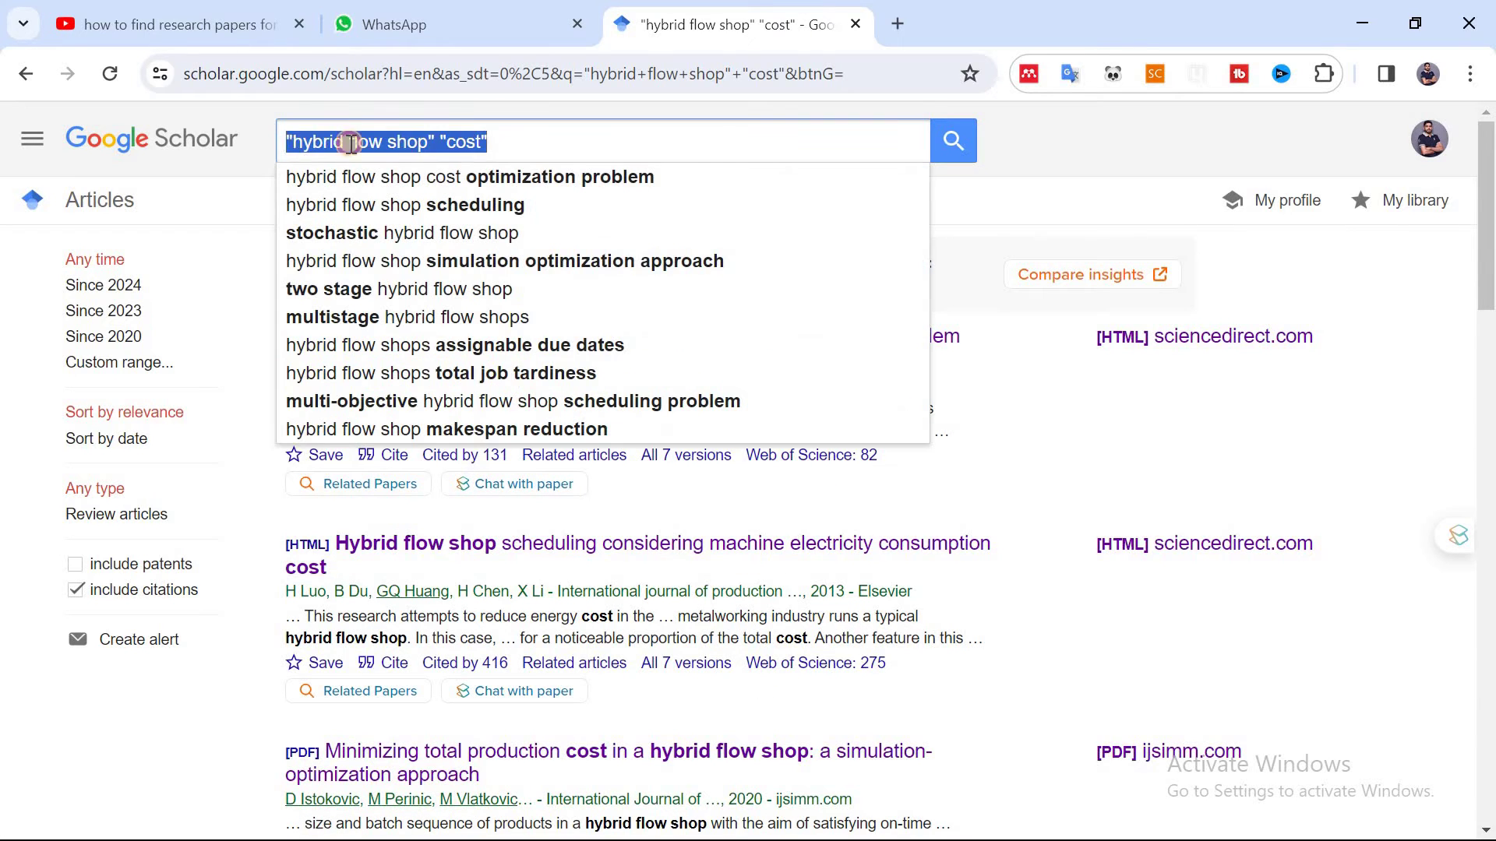
click(368, 141)
drag(550, 141, 247, 137)
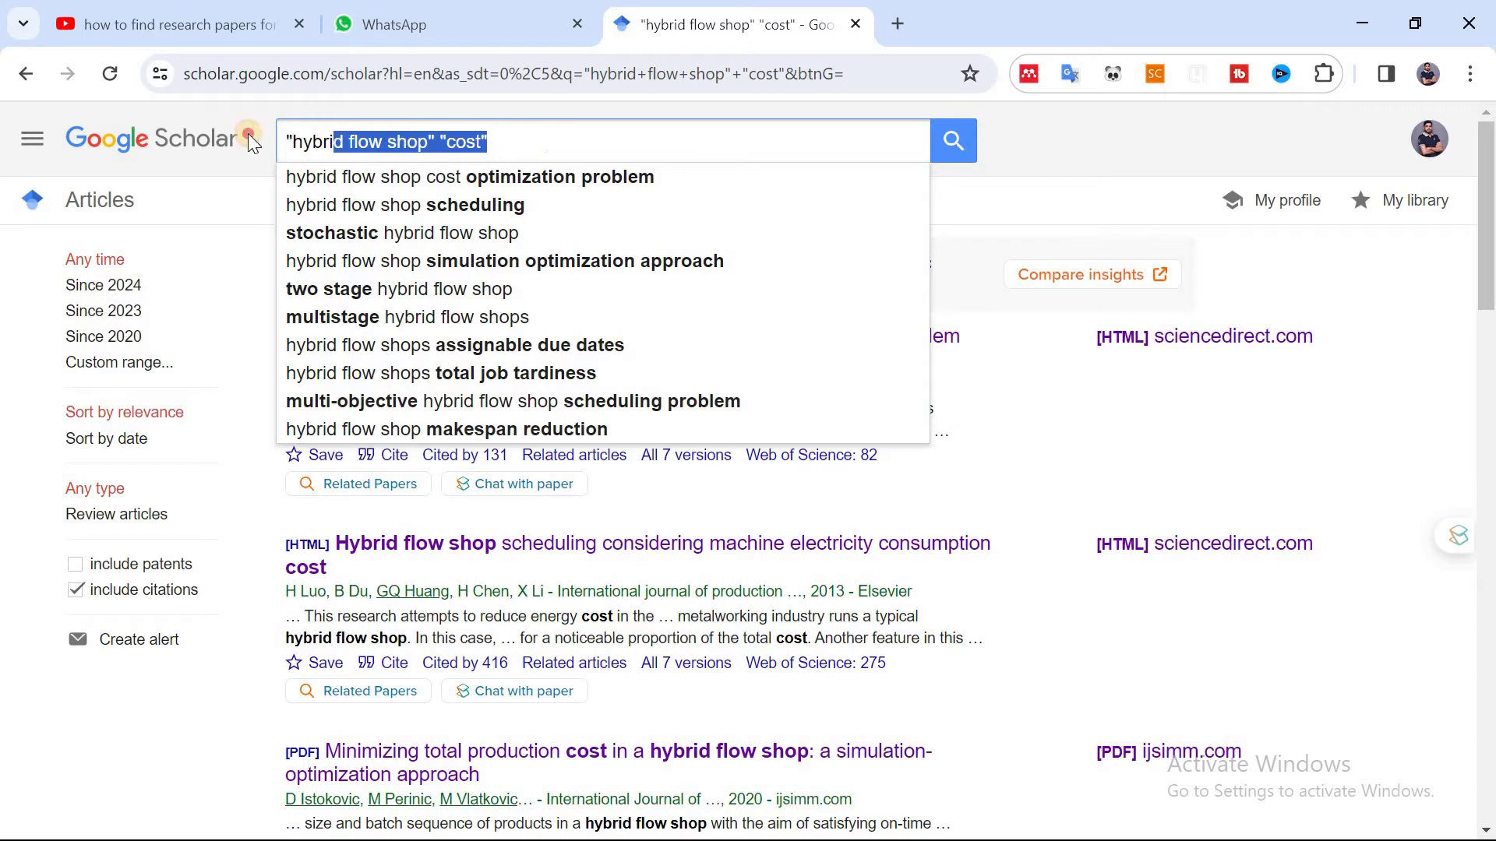
click(1039, 149)
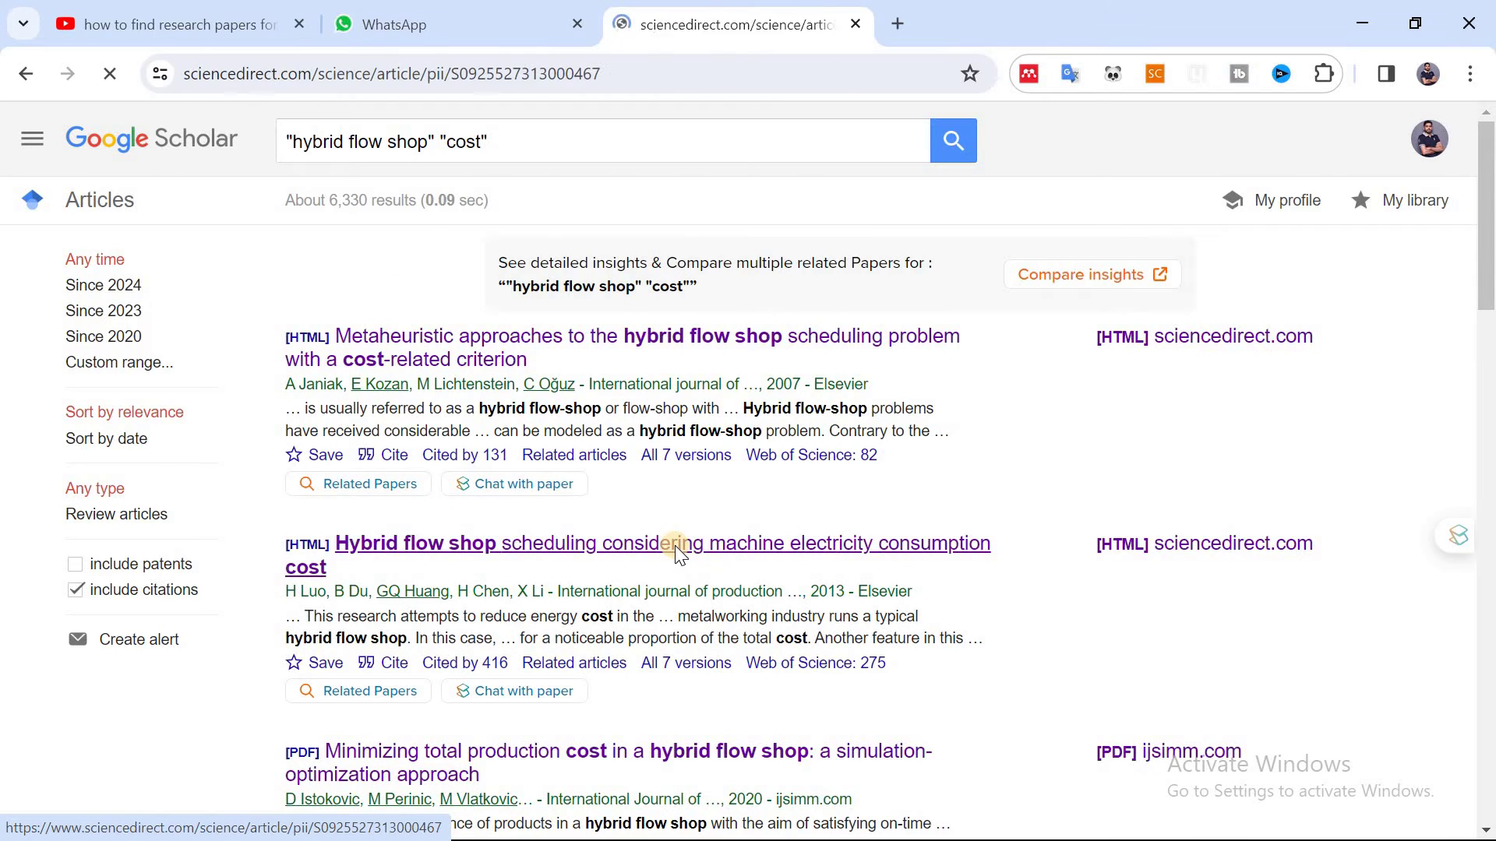
- Open the paper's full PDF and read through its hybrid flow shop abstract
click(497, 242)
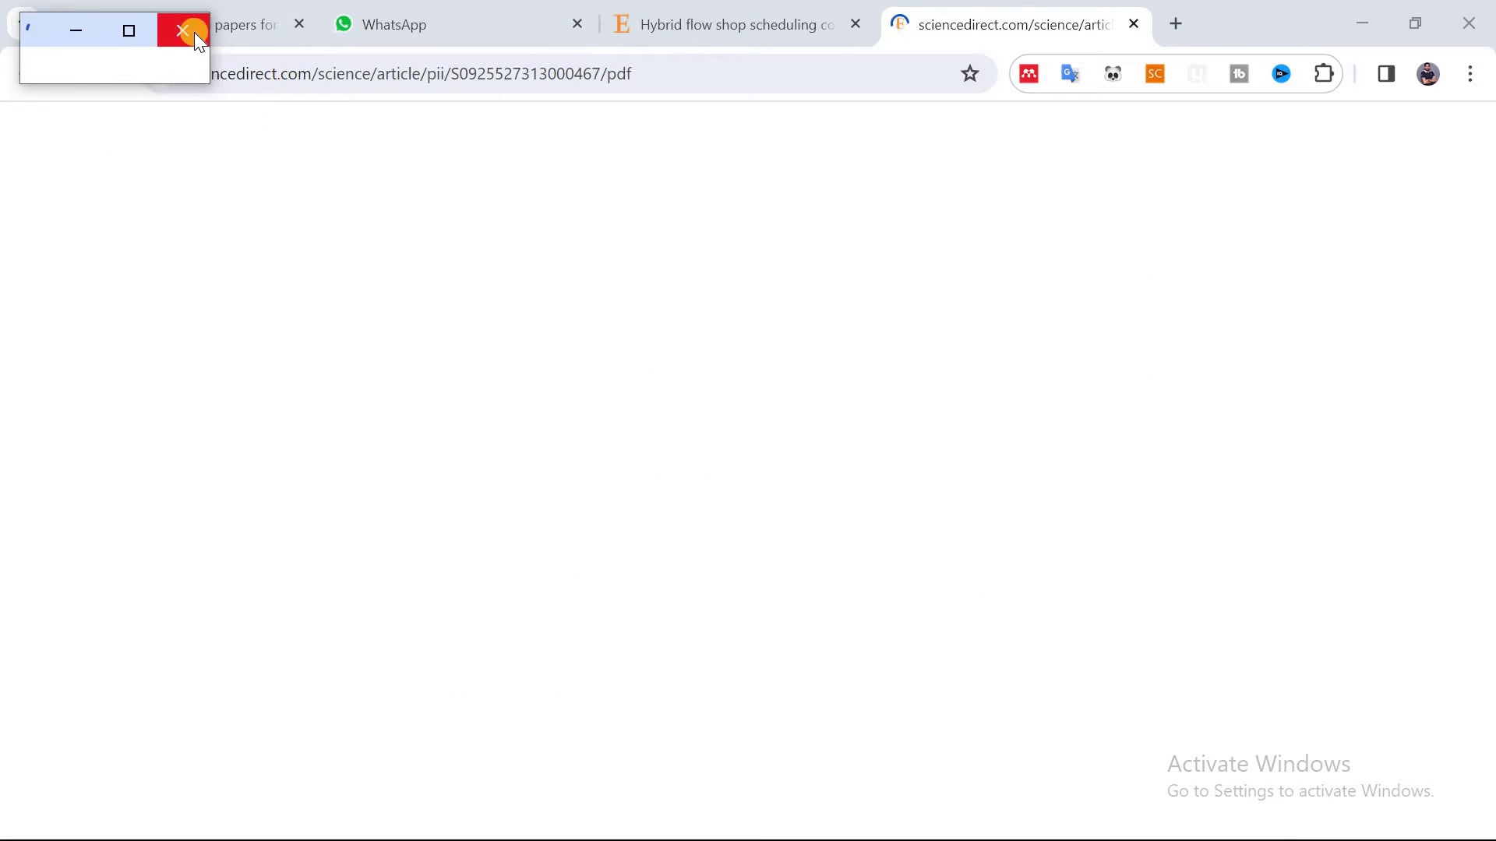
click(196, 34)
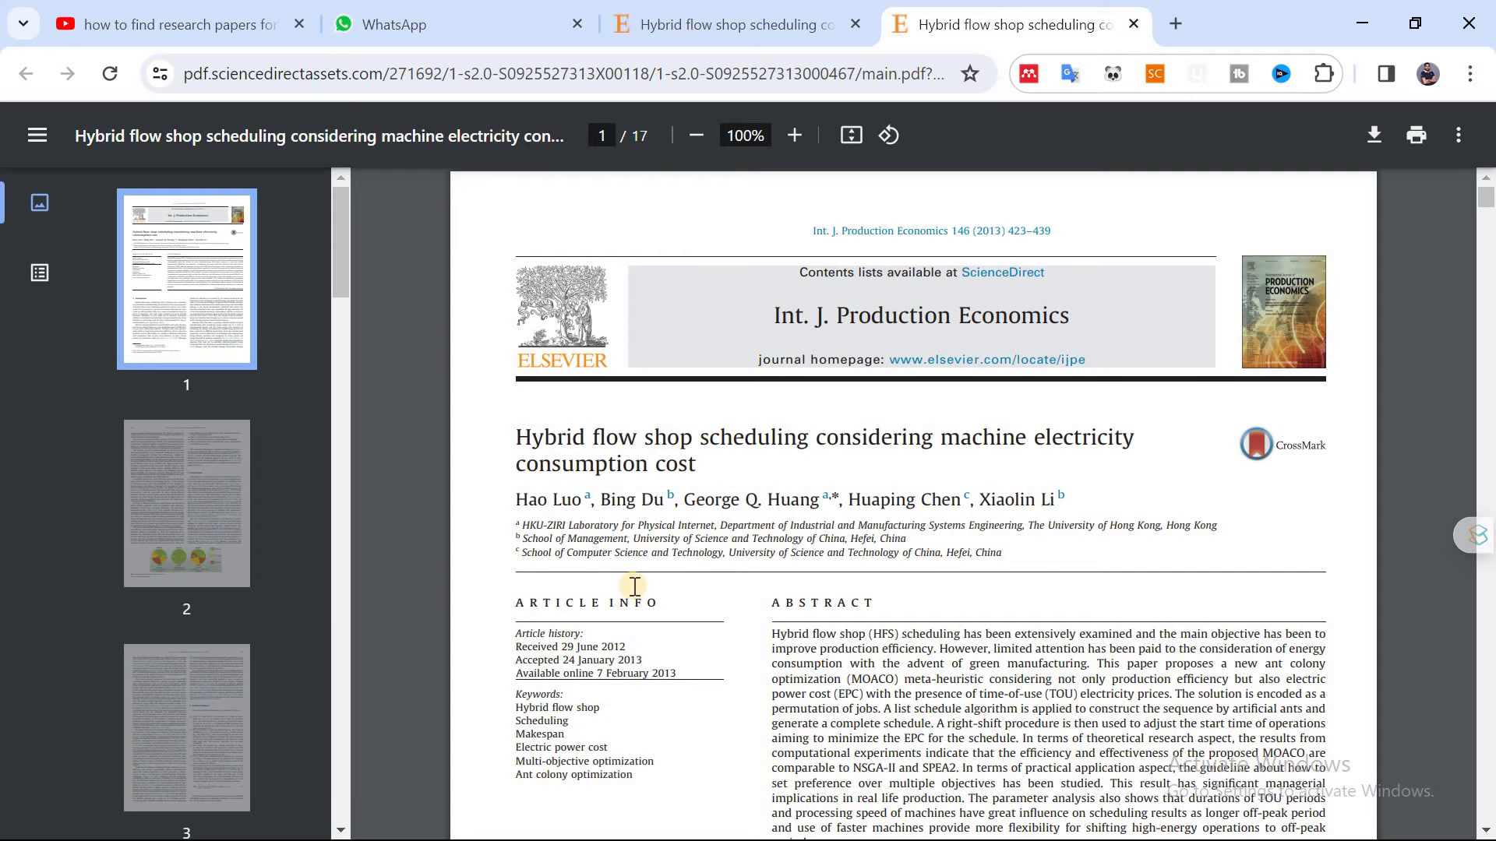
scroll(776, 536, down, 5)
drag(776, 285, 889, 478)
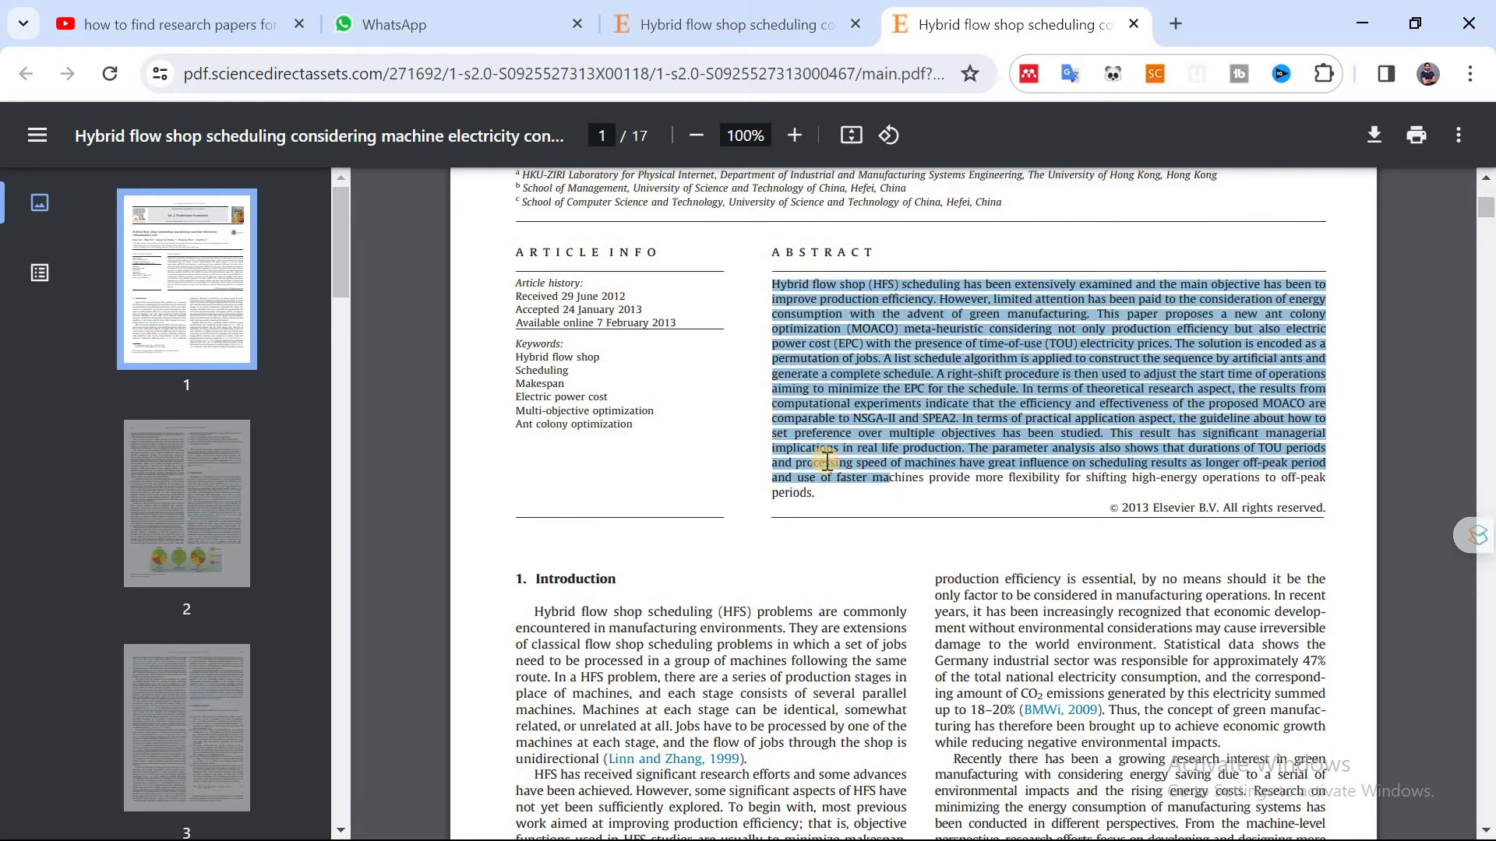
click(824, 491)
drag(793, 333, 787, 299)
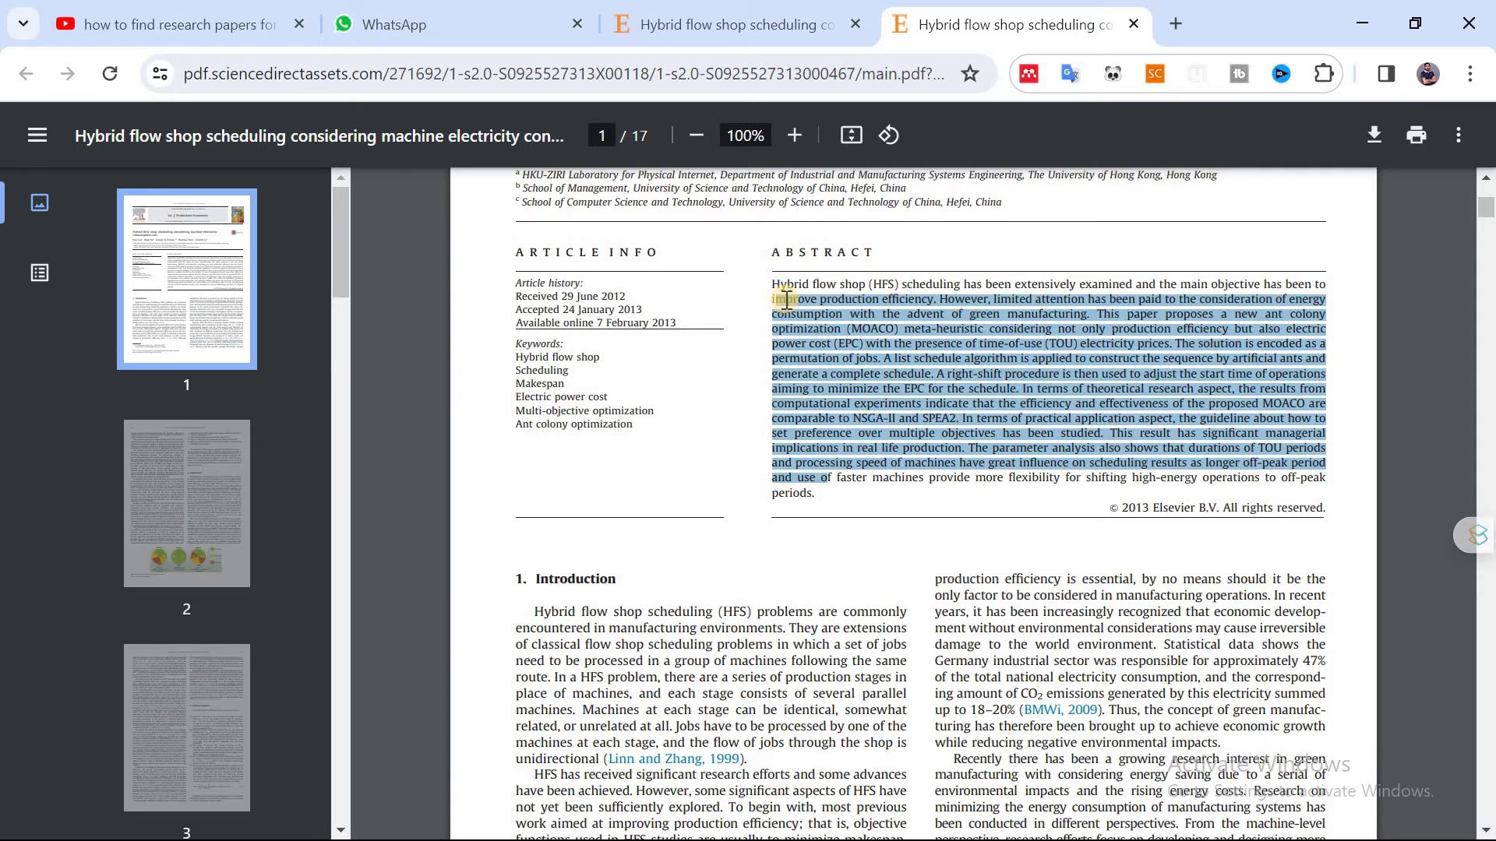
click(777, 285)
drag(776, 285, 1042, 382)
click(929, 291)
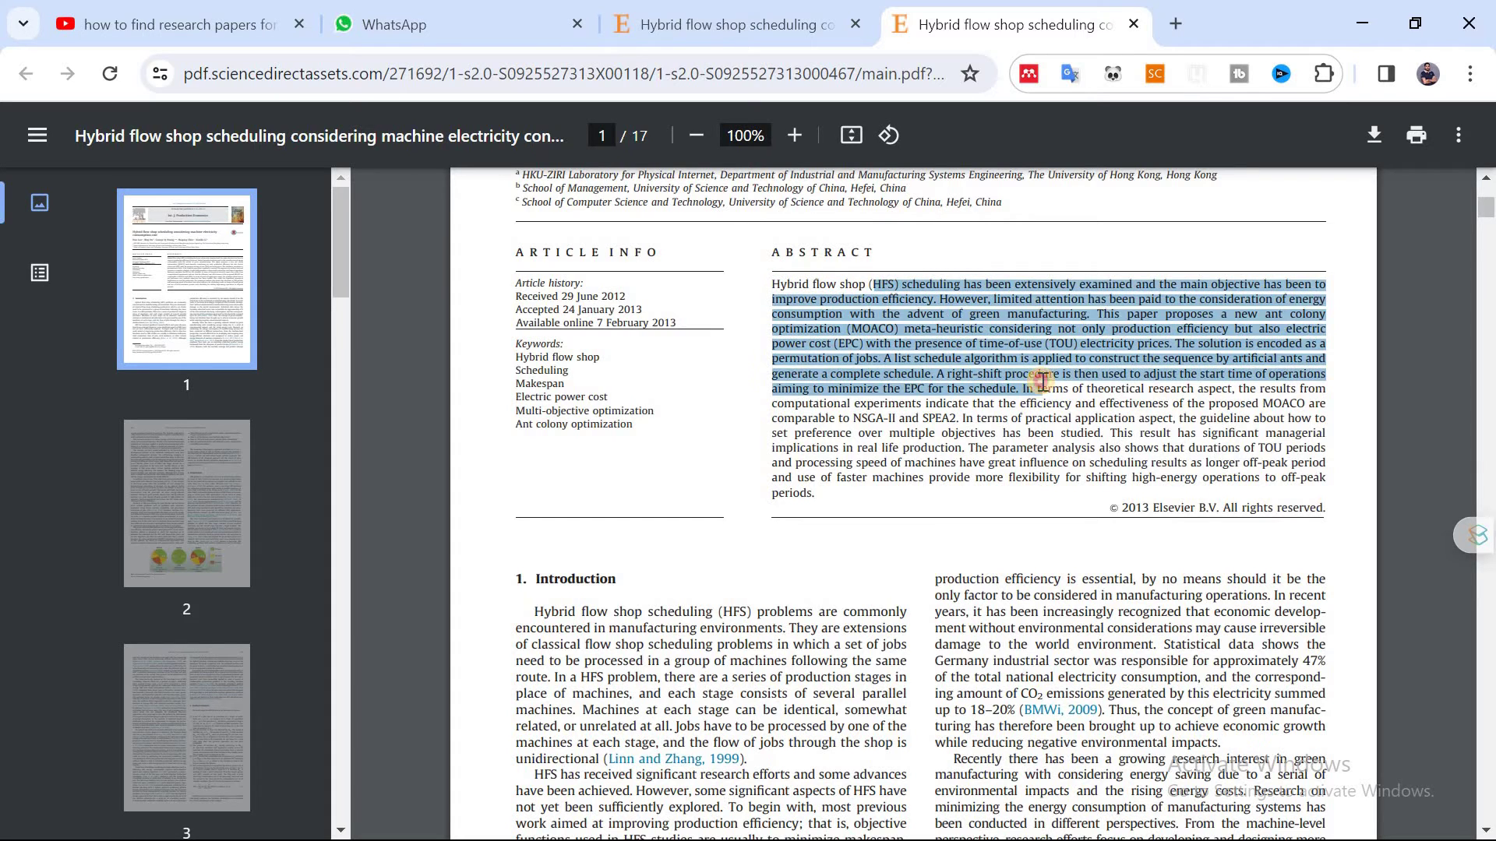
click(1034, 382)
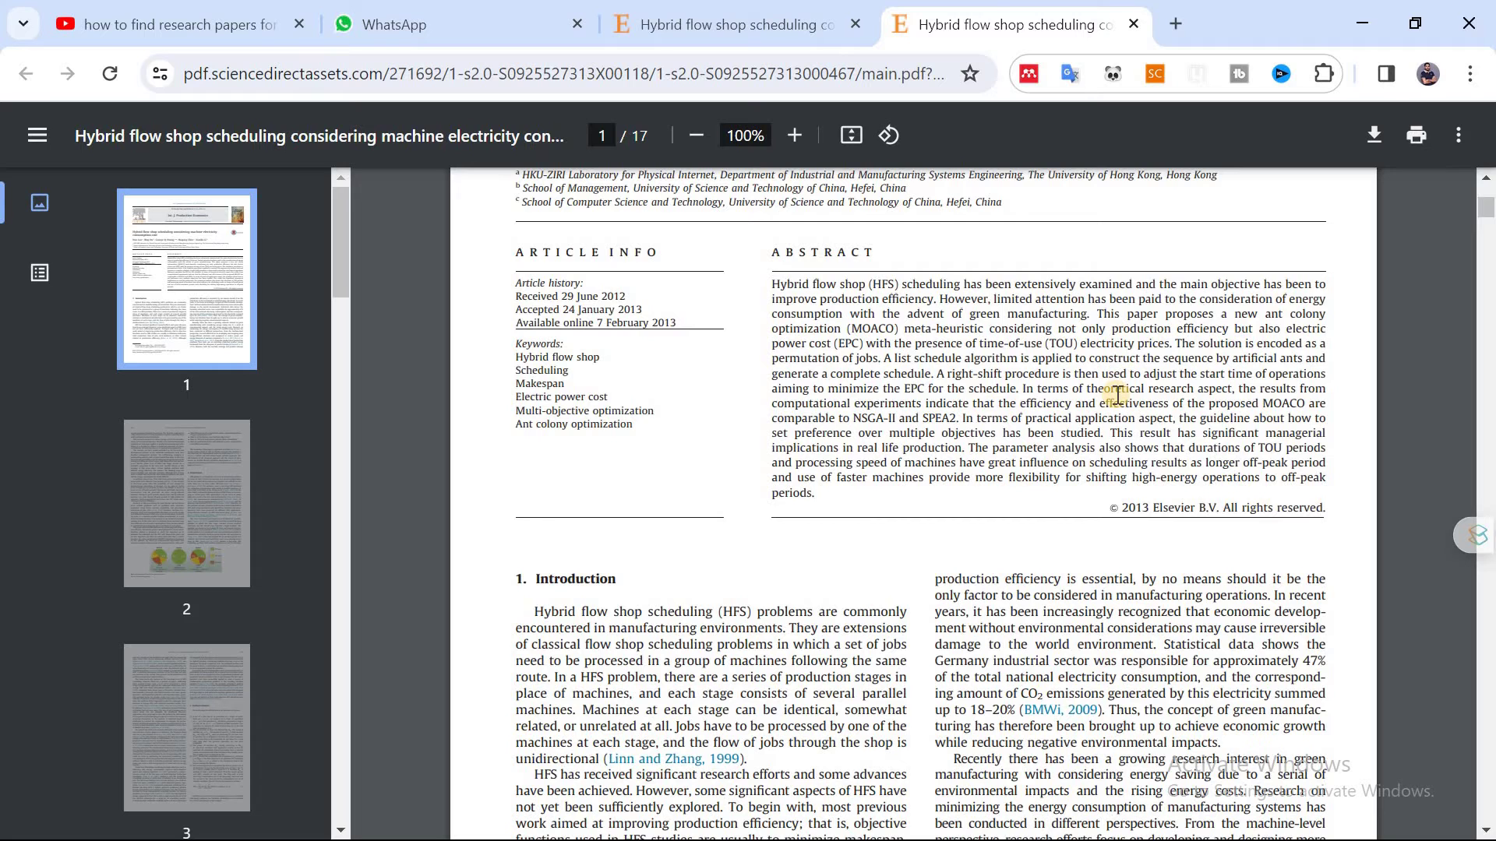
- Review the PDF's electricity consumption cost title, then return to the article page
scroll(1117, 395, up, 5)
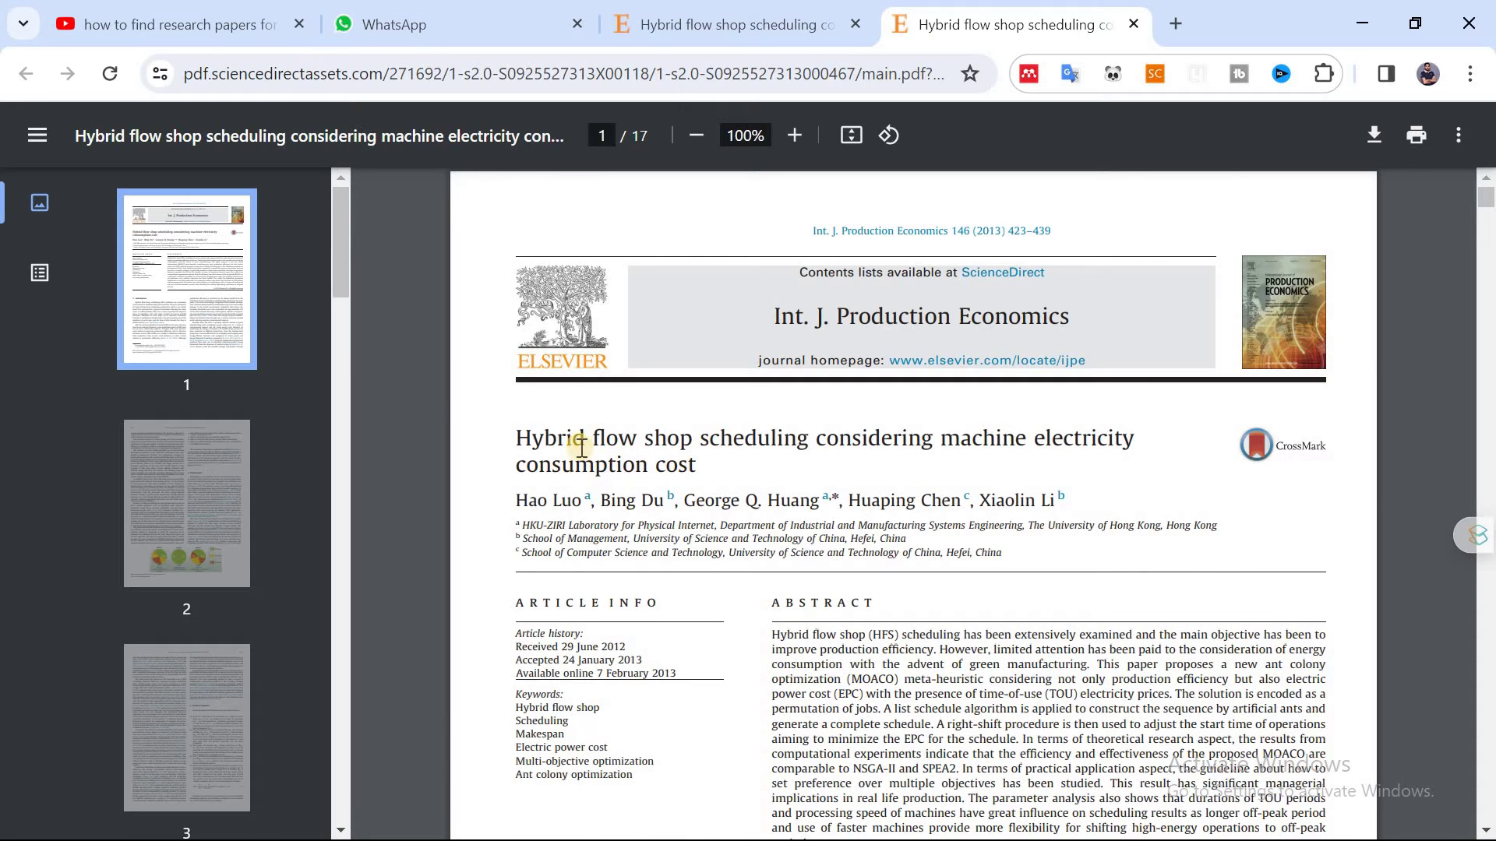
drag(517, 438, 997, 429)
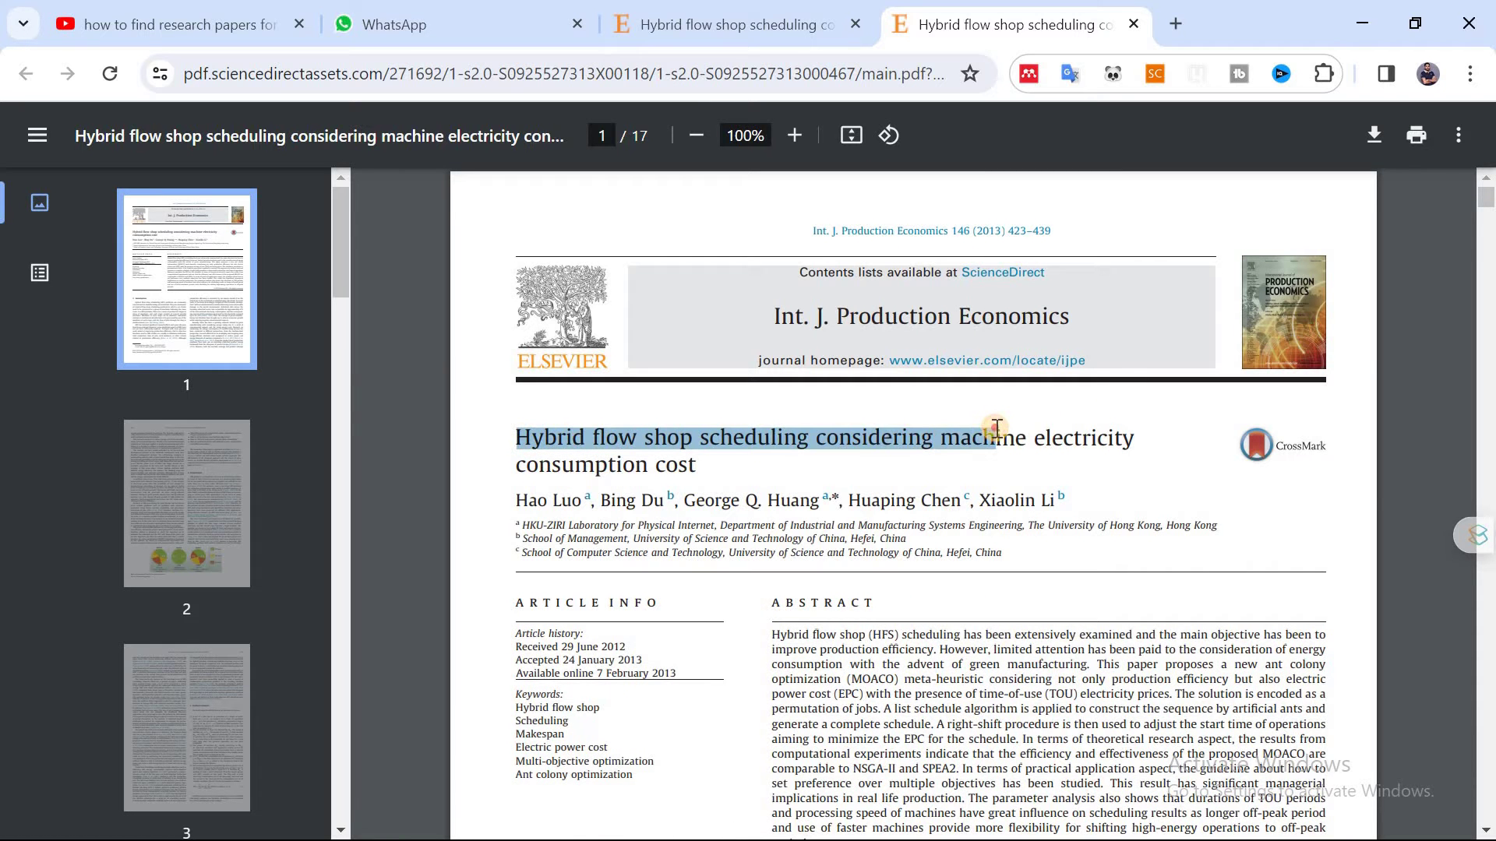
click(677, 444)
drag(529, 454, 717, 454)
triple_click(575, 455)
click(574, 456)
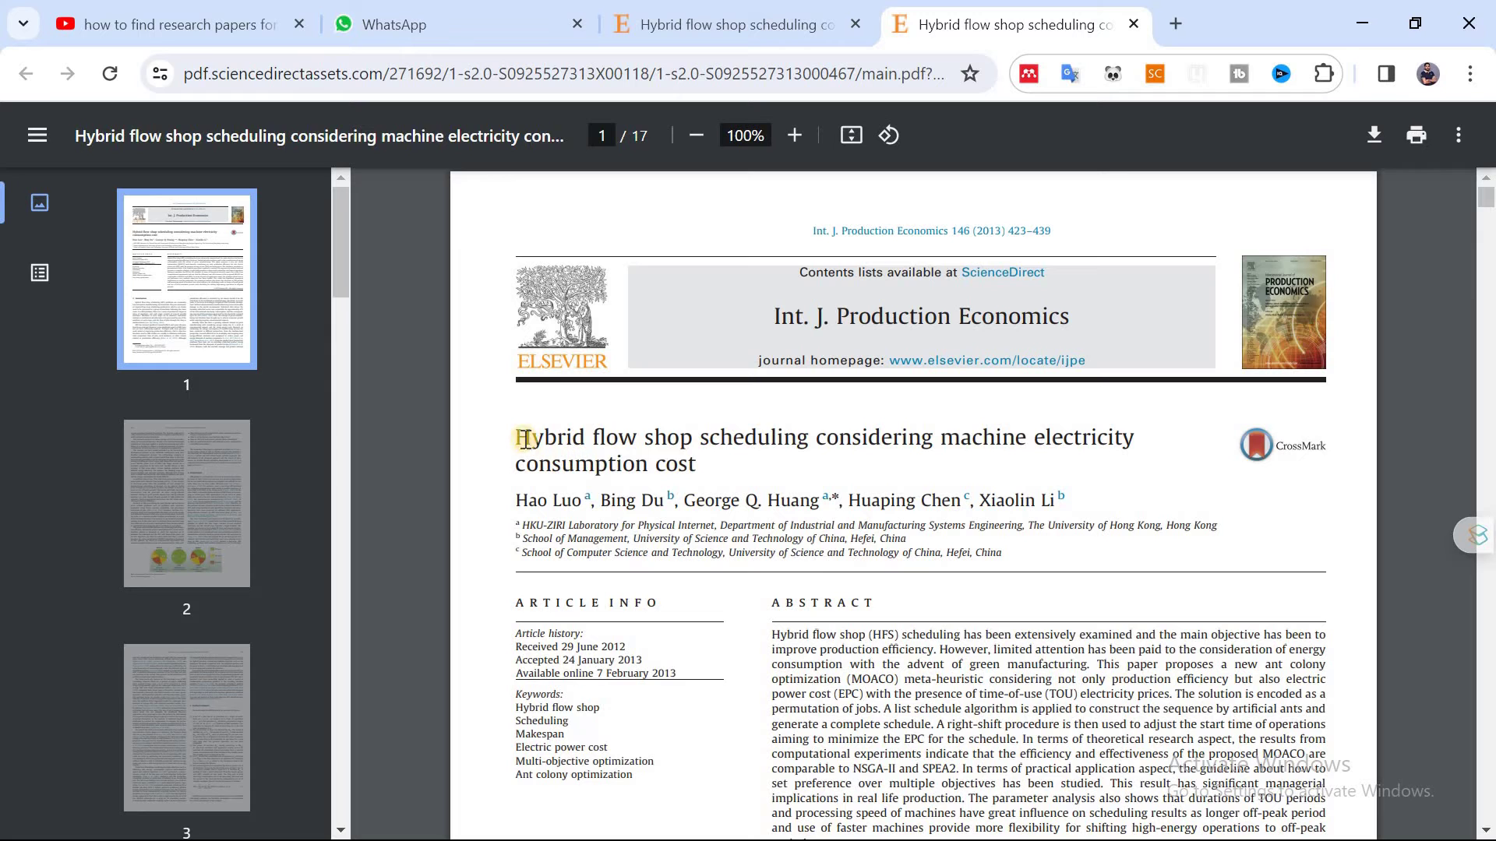
drag(680, 441, 888, 438)
click(888, 438)
click(728, 15)
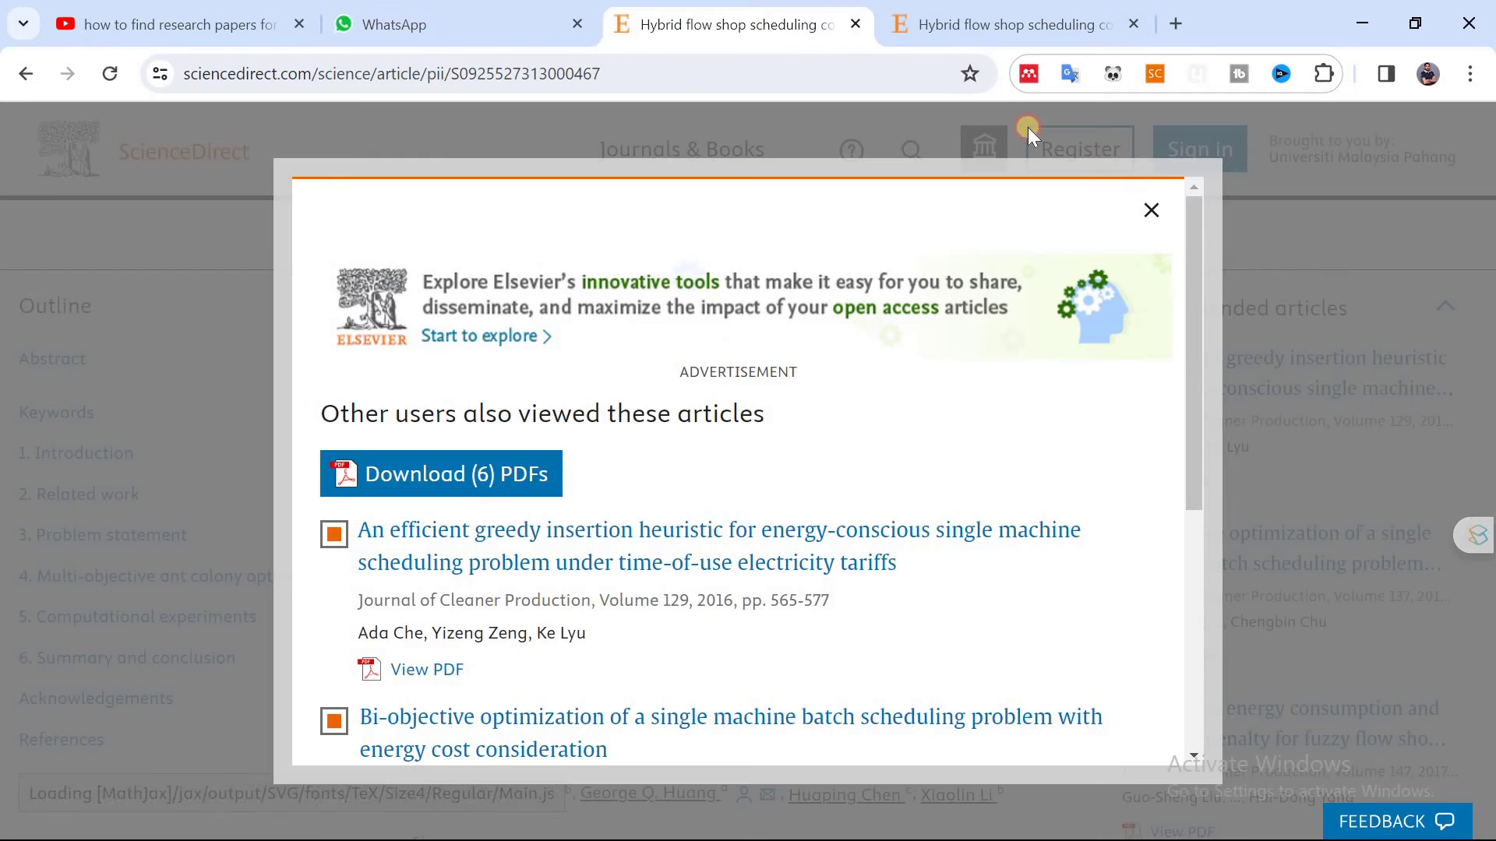
click(1164, 228)
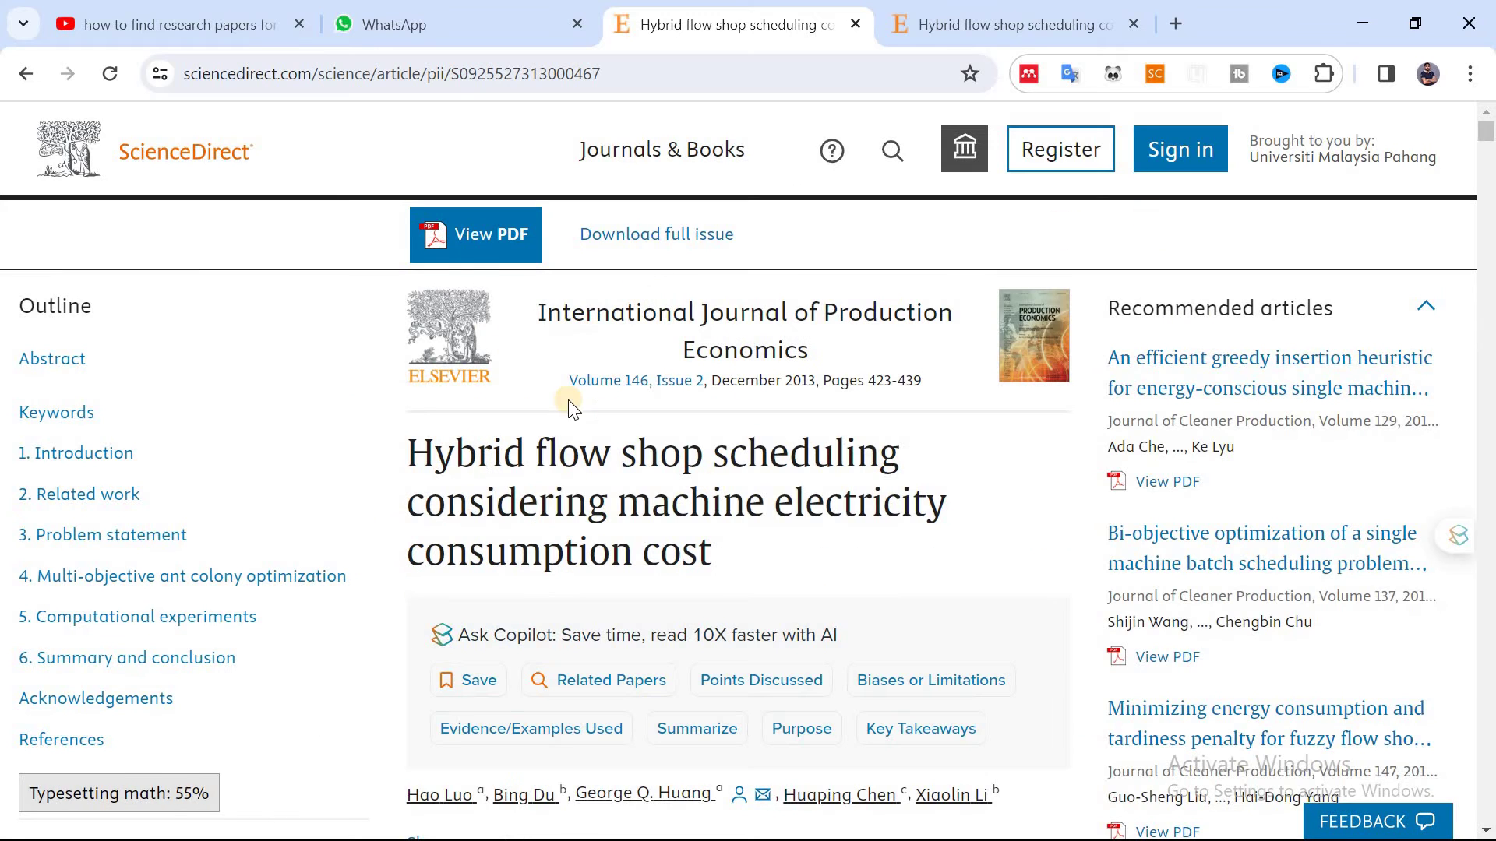
- Back on the Scholar results, apply a custom year range of 2010–2022
click(30, 83)
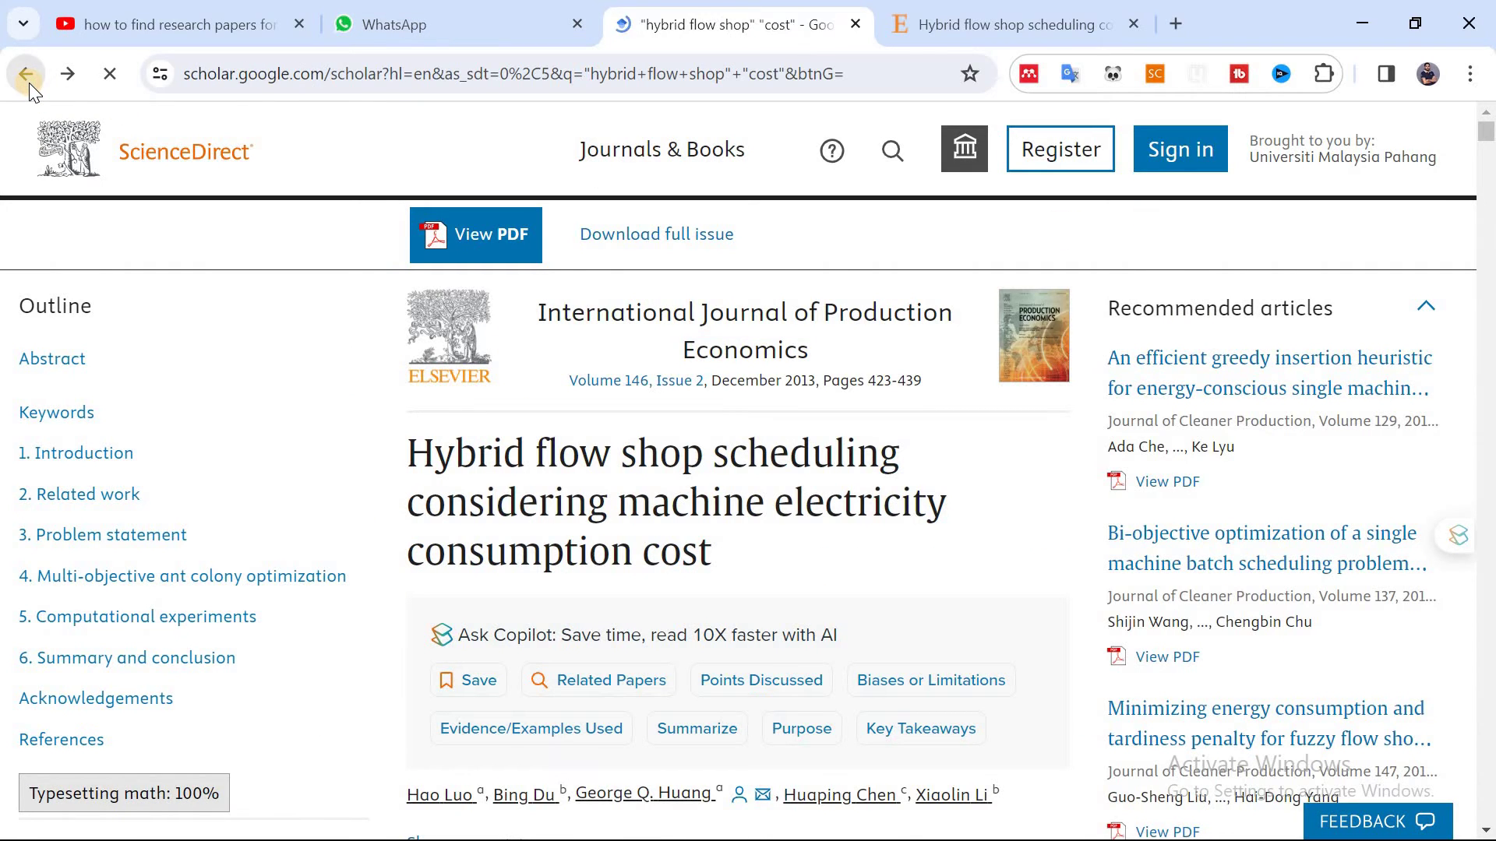
click(118, 363)
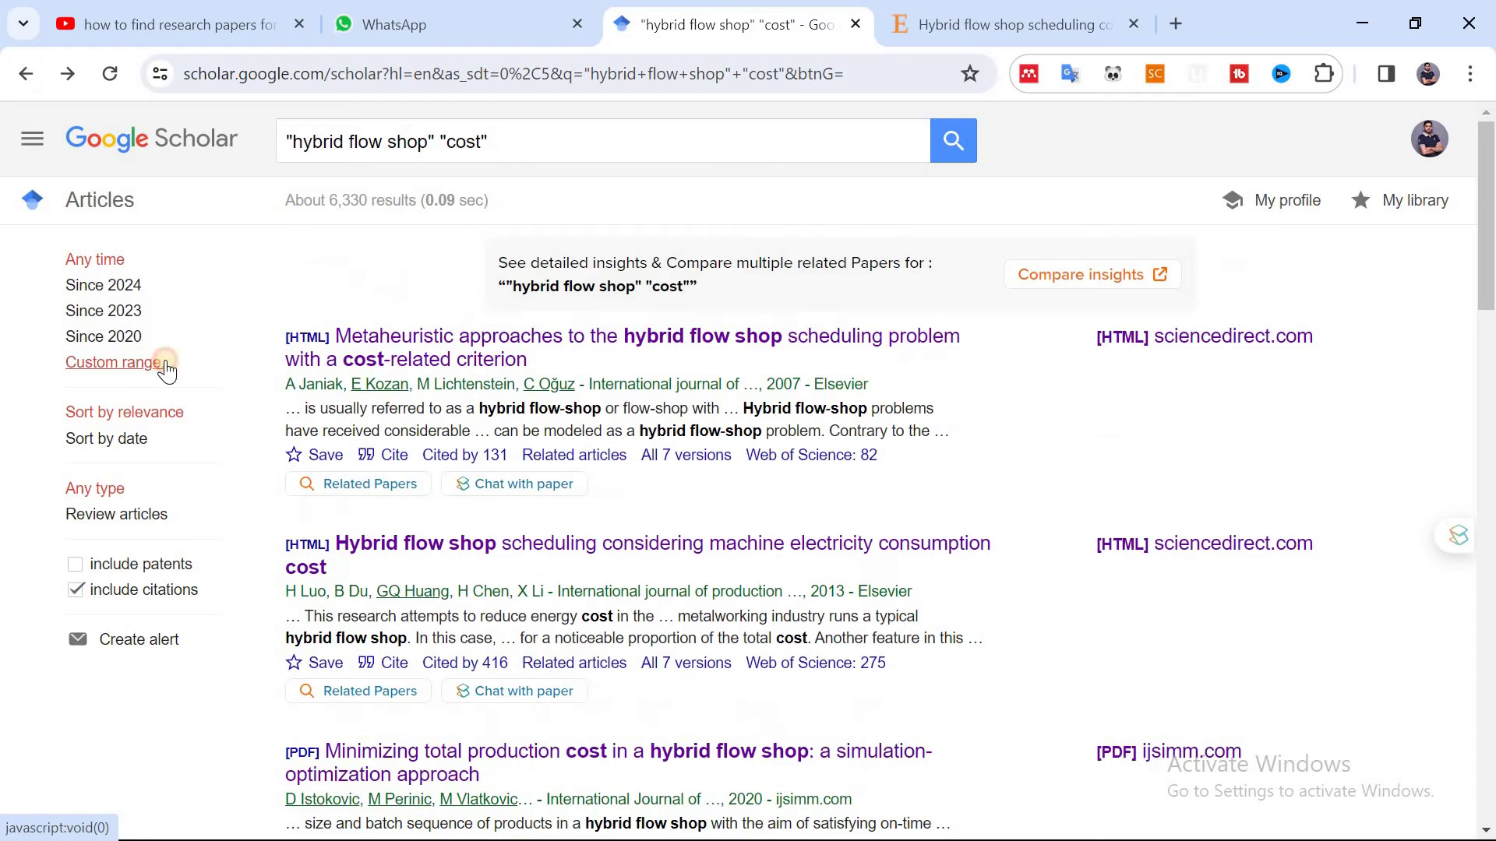
click(111, 401)
text(2010)
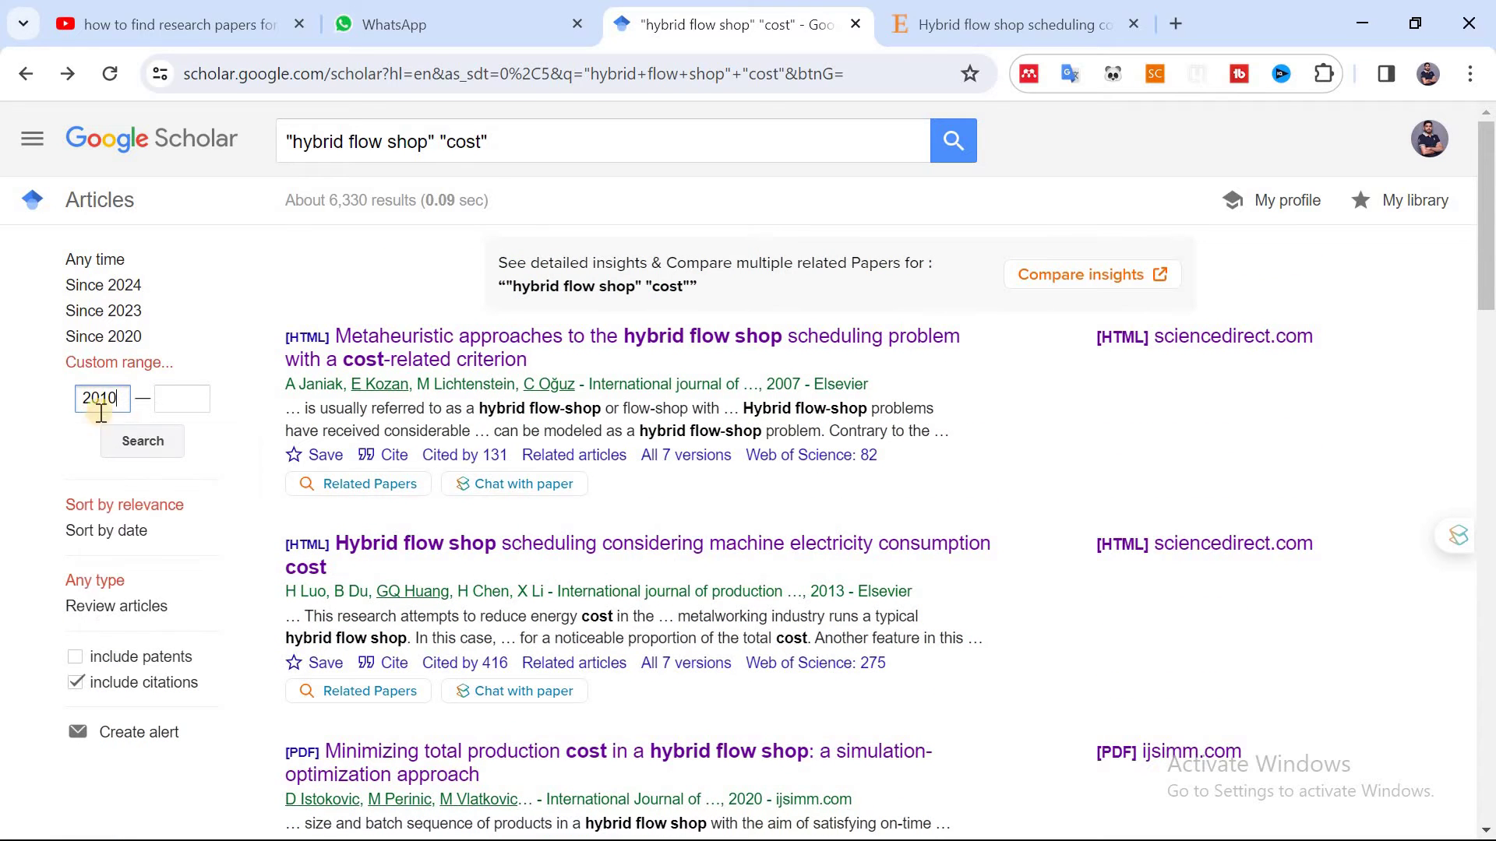
click(189, 404)
text(2022)
key(Return)
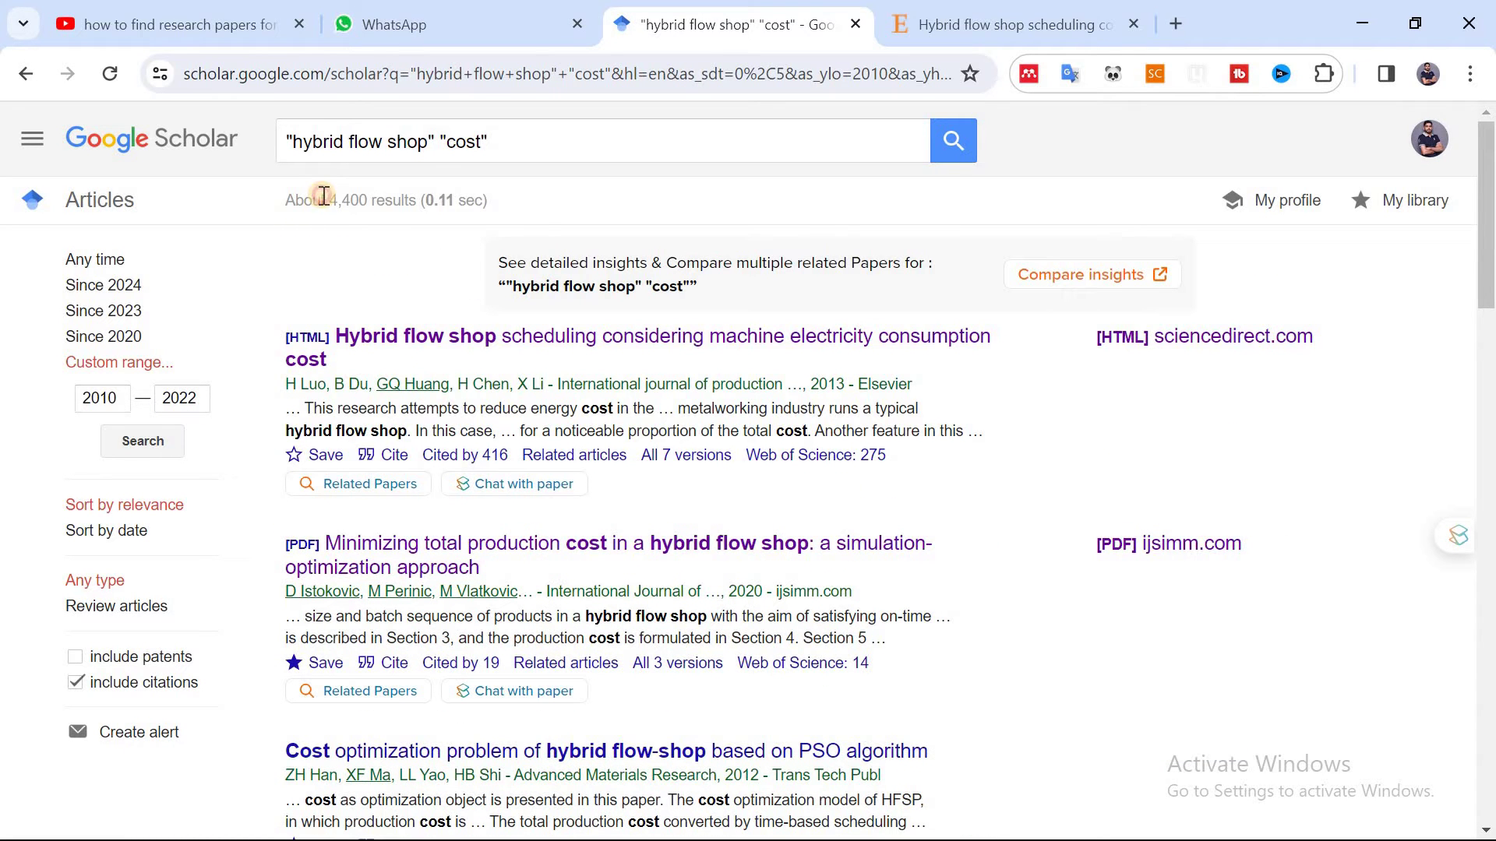
- Change the start year to 2020, narrowing results to about 1,750
click(554, 226)
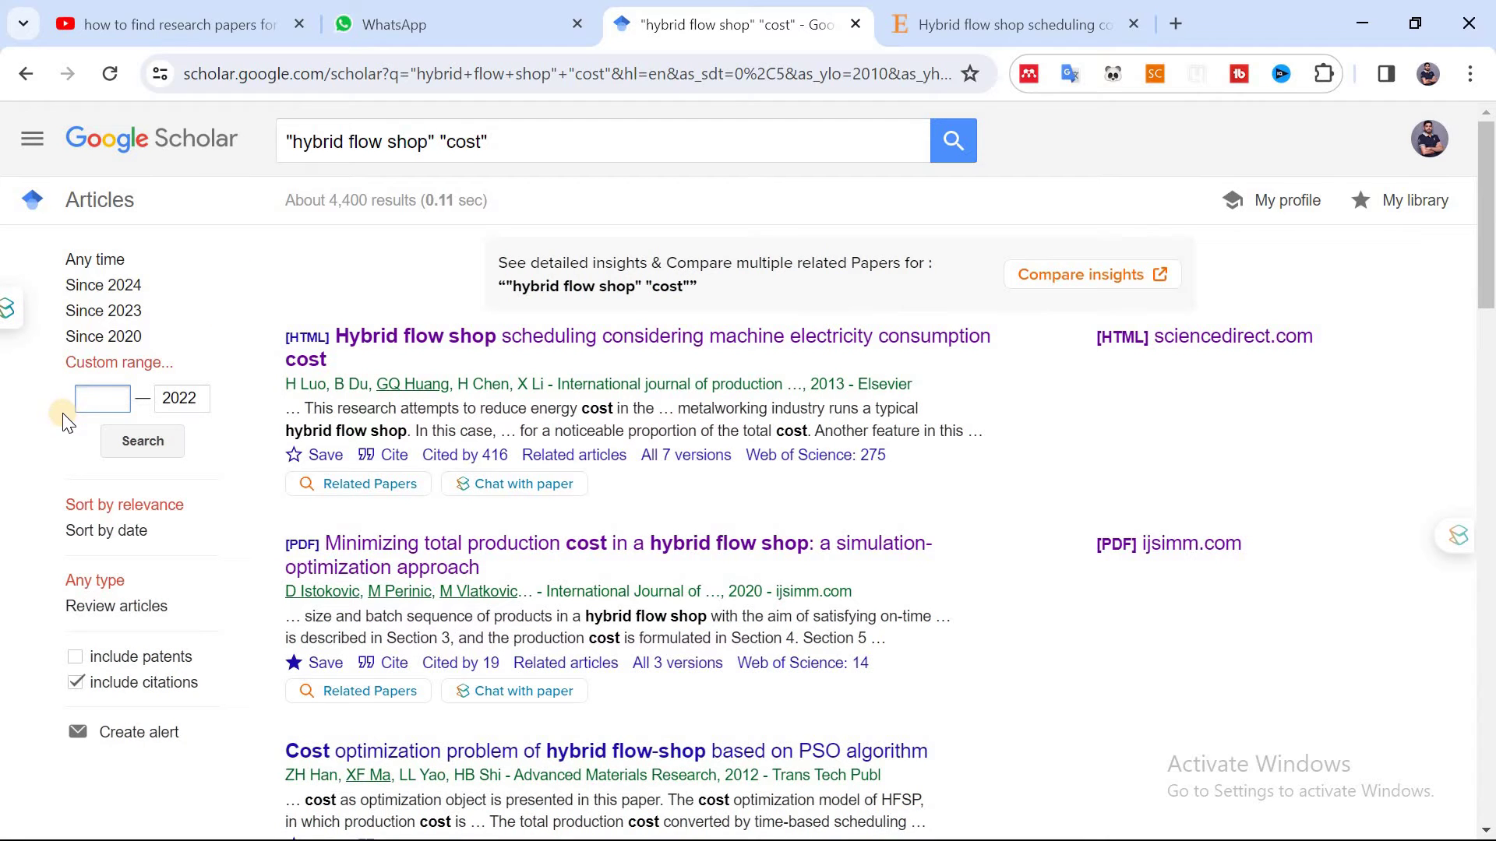
text(2020)
mouse_move(293, 201)
mouse_down()
mouse_move(584, 200)
mouse_move(267, 206)
mouse_up()
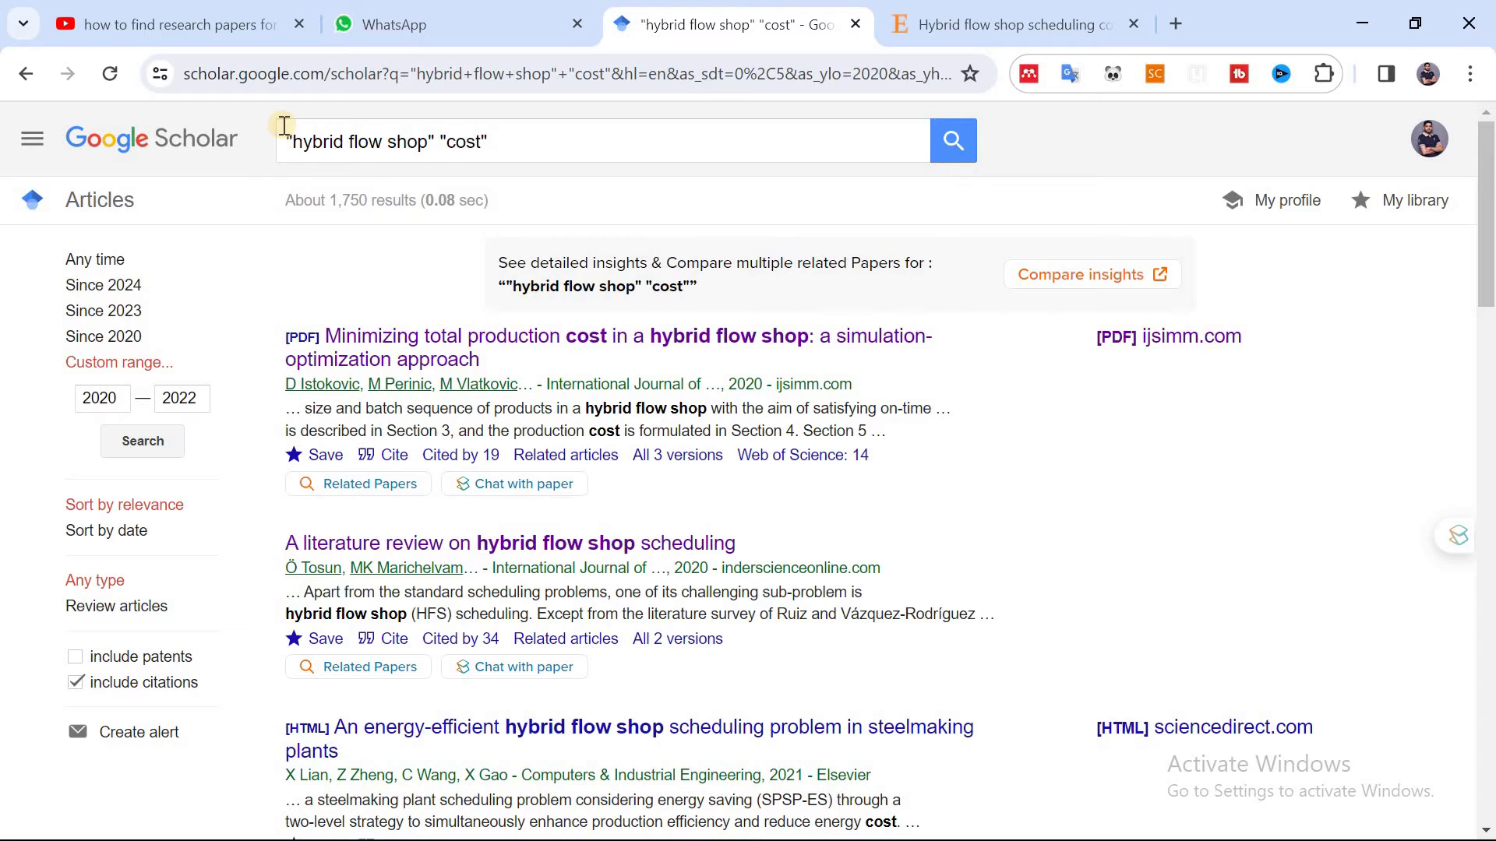
mouse_move(287, 137)
mouse_down()
mouse_move(568, 140)
mouse_move(280, 147)
mouse_up()
click(629, 143)
click(1115, 152)
click(571, 373)
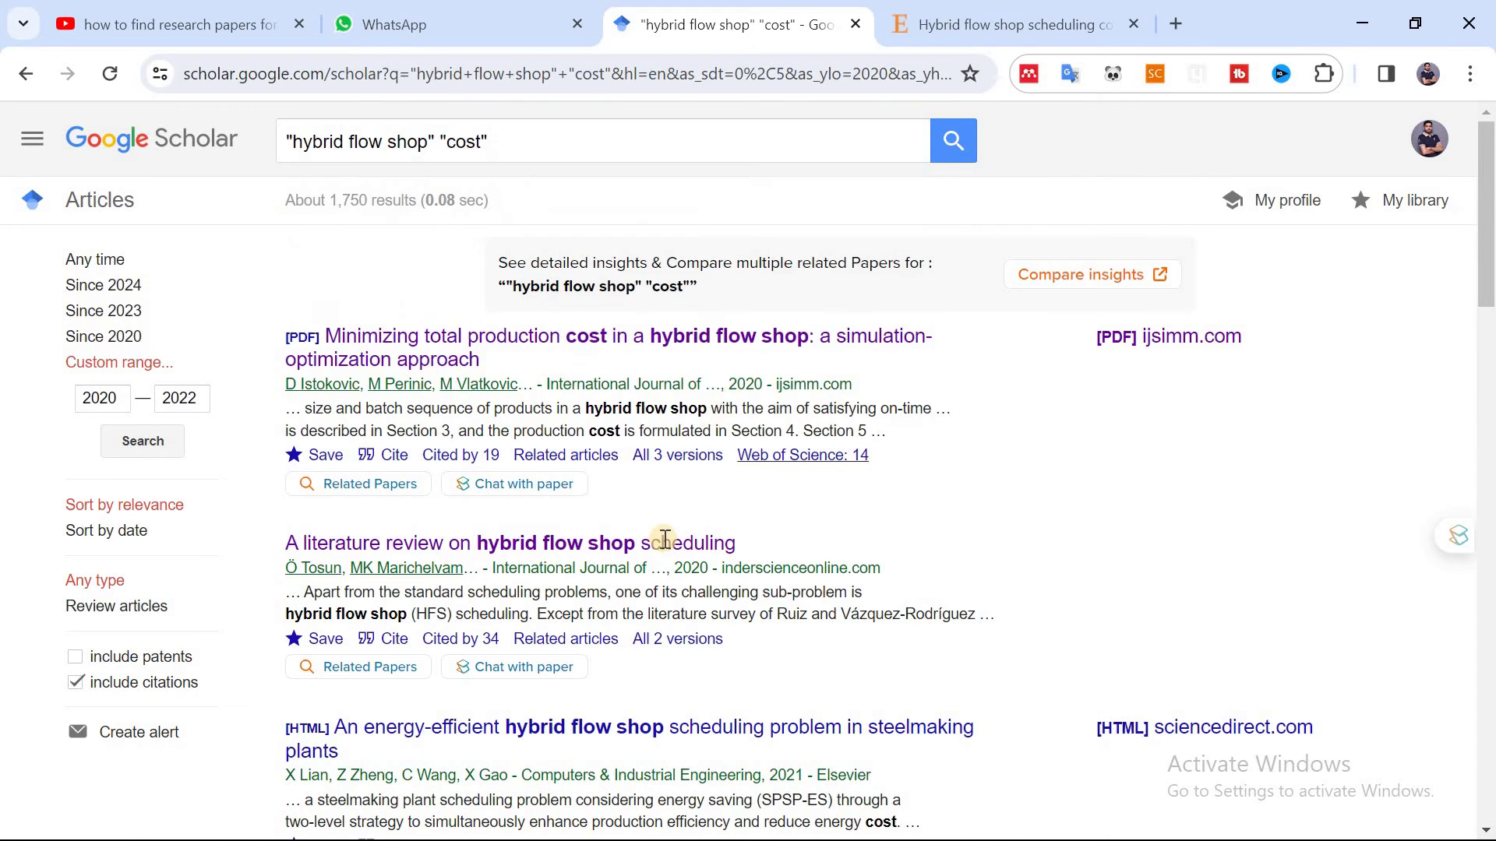
scroll(655, 527, down, 15)
scroll(612, 409, up, 15)
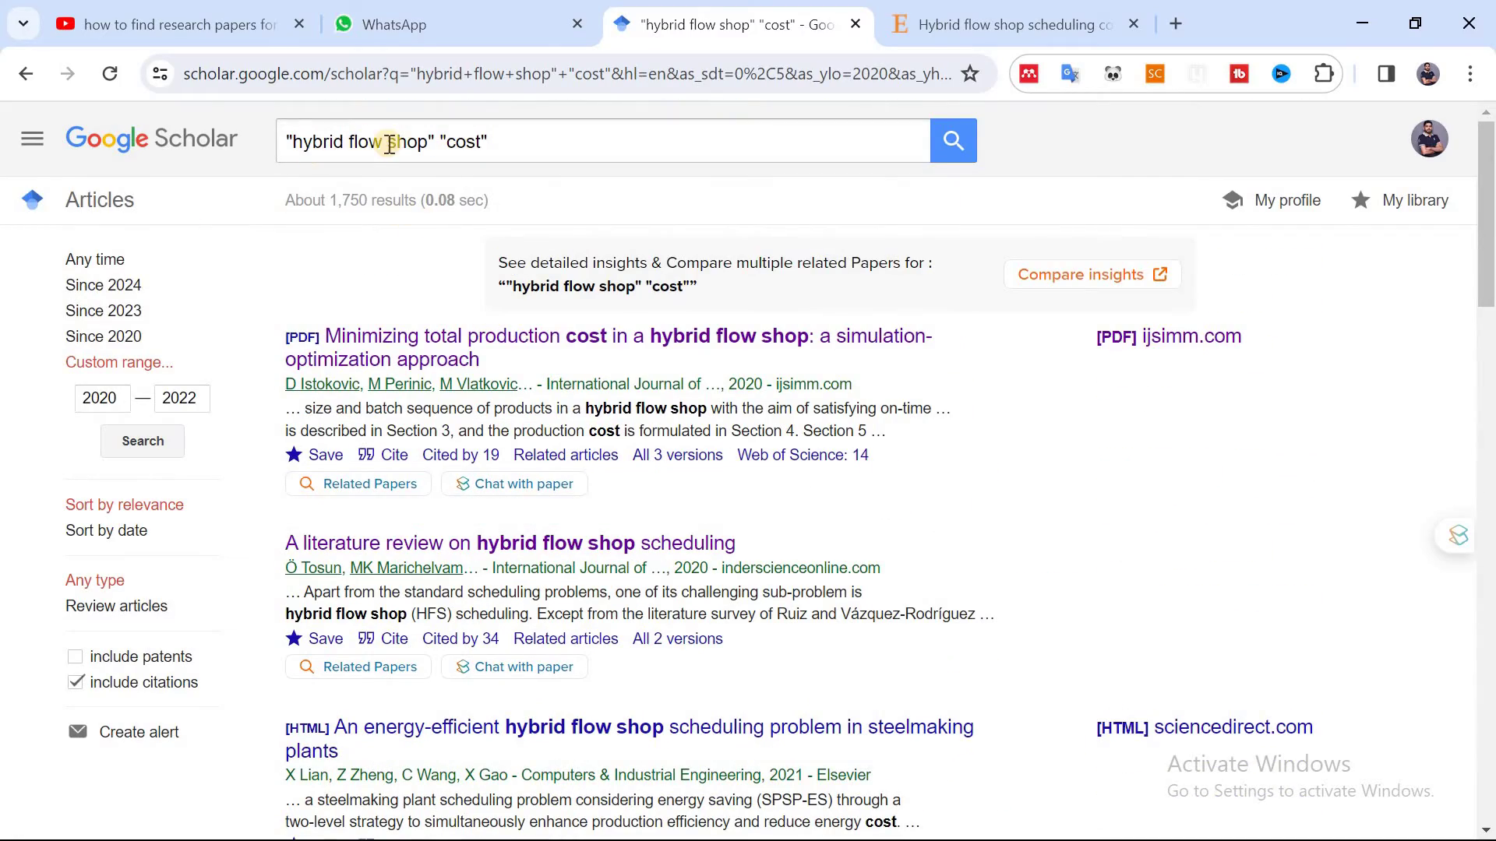
drag(501, 141, 302, 142)
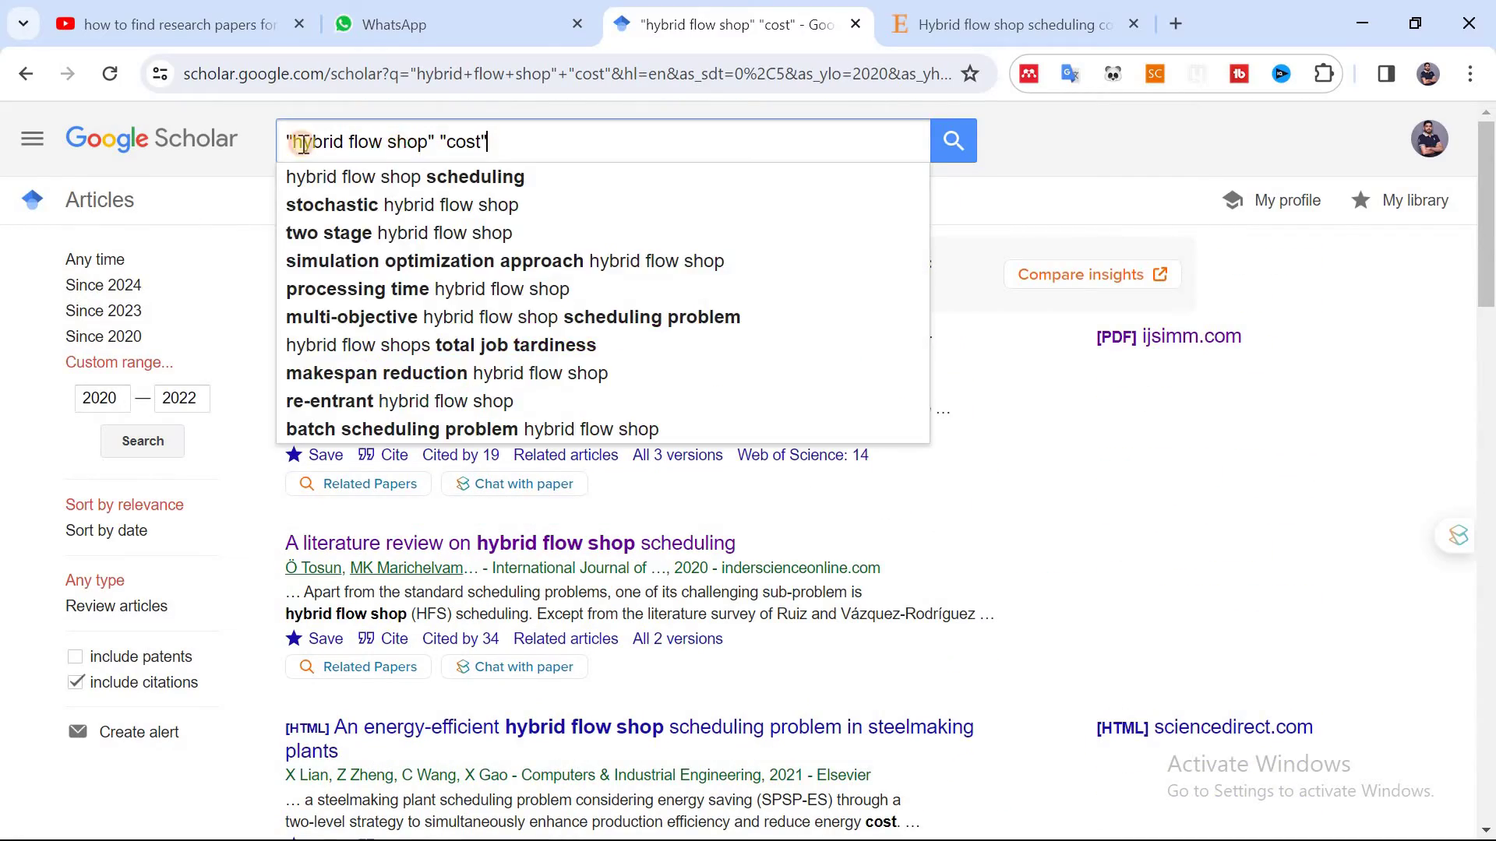
click(220, 221)
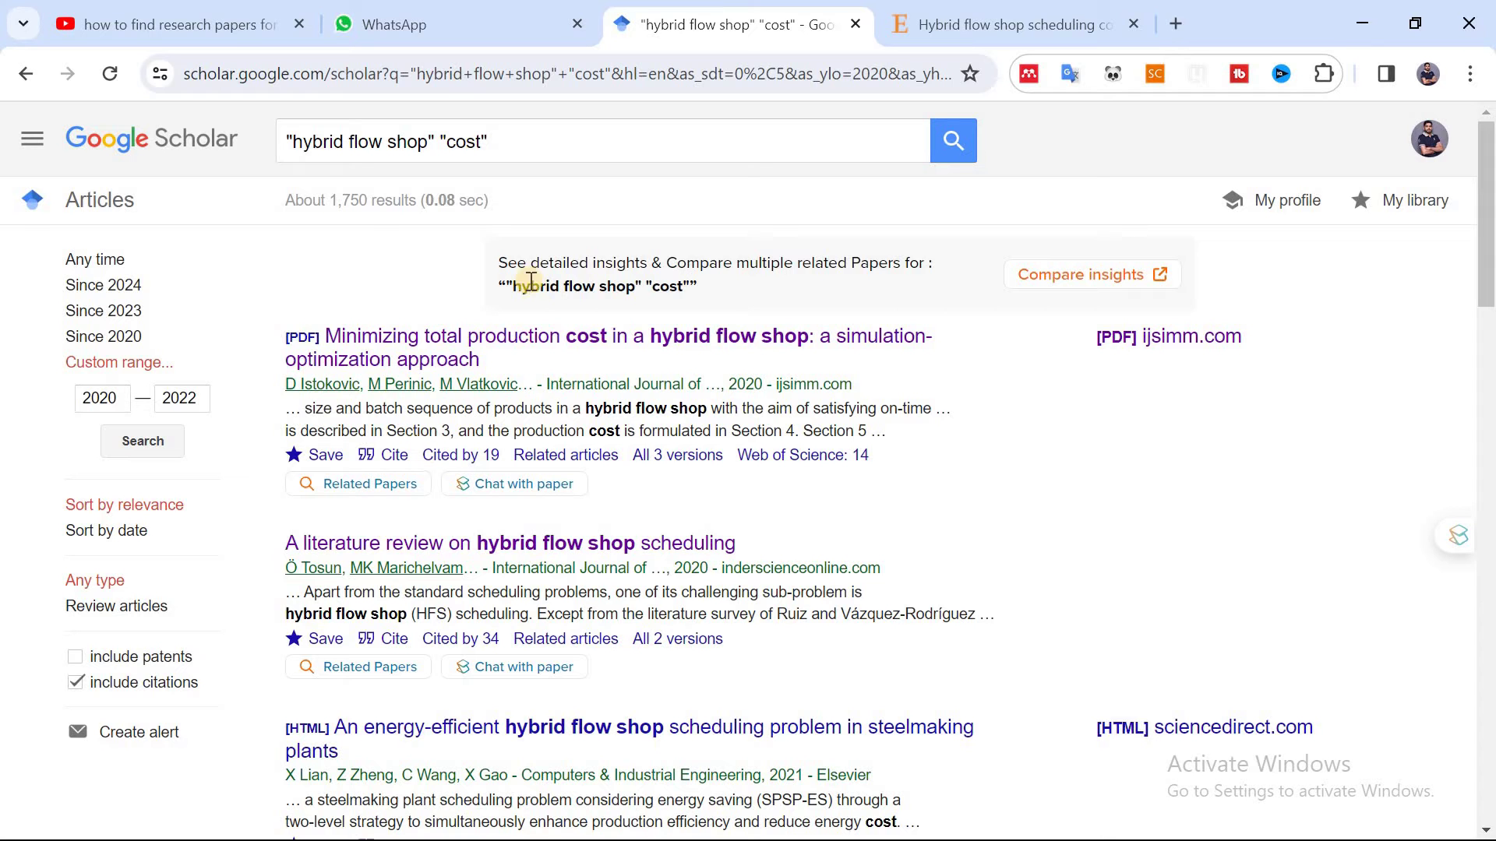
click(1012, 24)
- Open the Scopus website in a new tab
click(1185, 19)
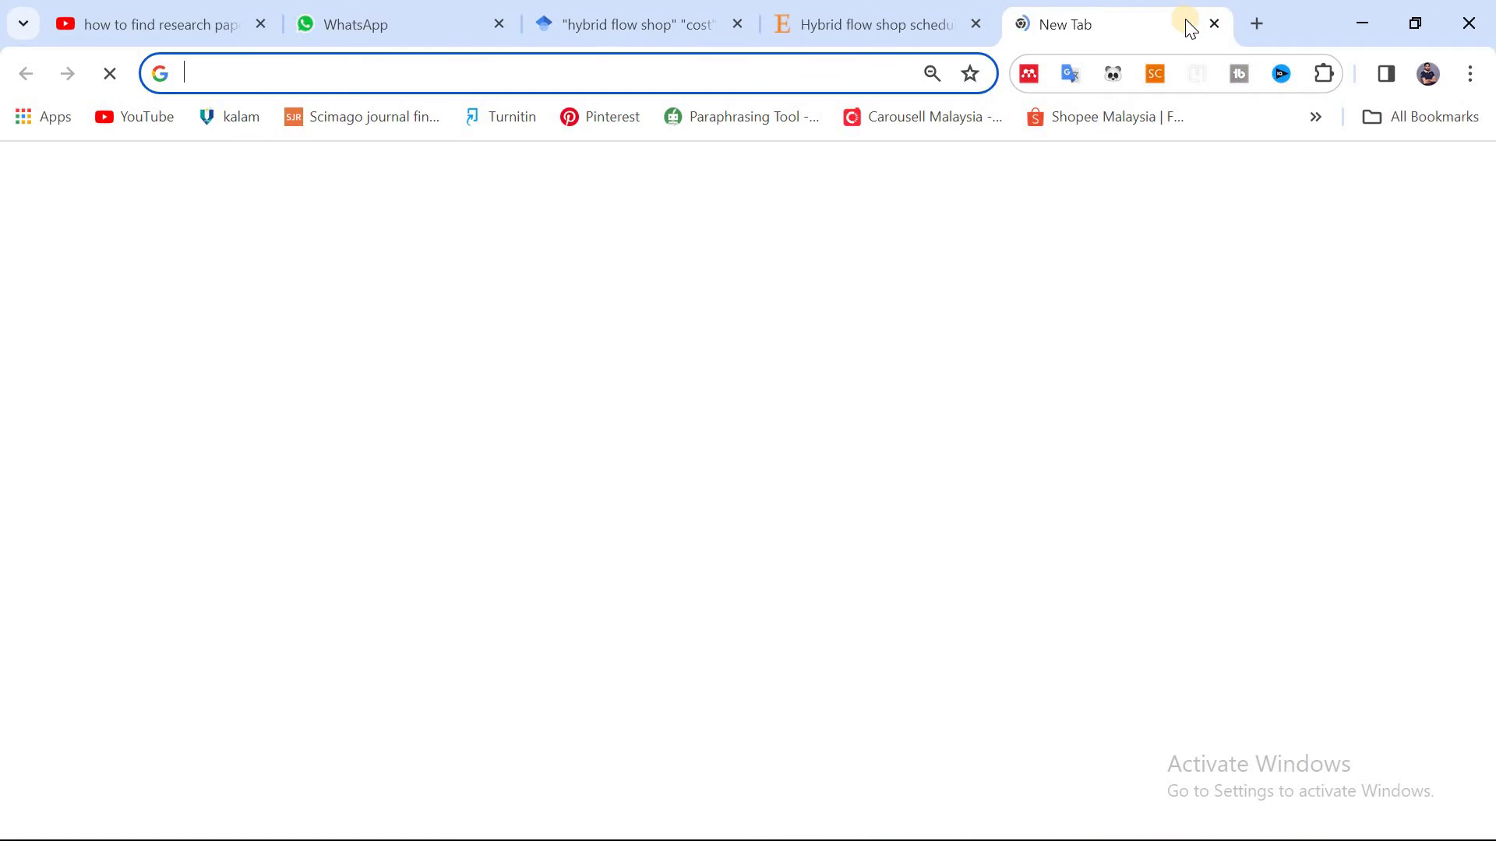
text(scopu)
key(Return)
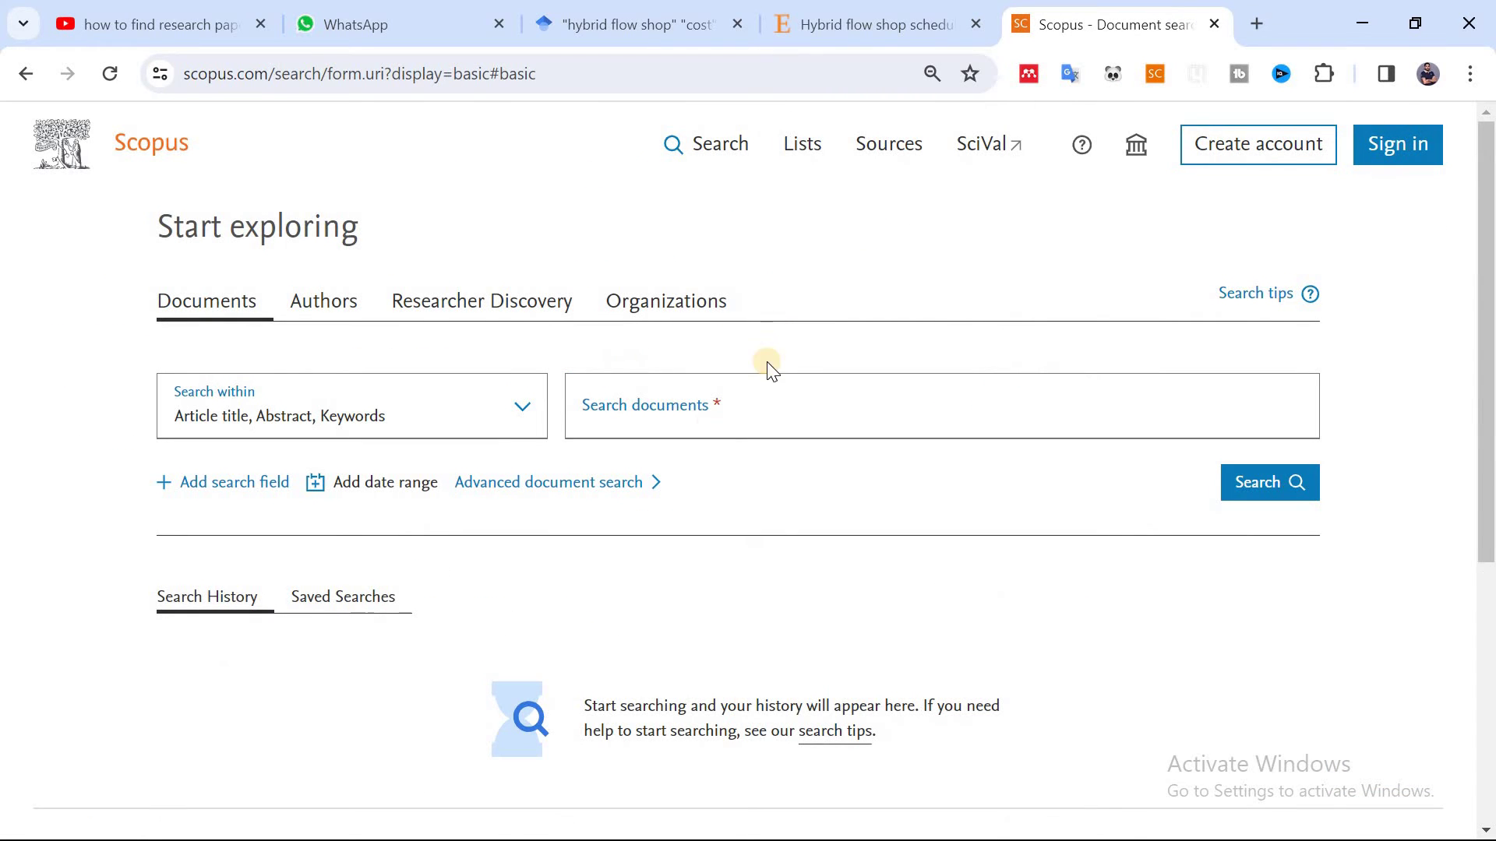
click(712, 425)
- Copy the "hybrid flow shop" "cost" query from Scholar into Scopus and search, finding 107 documents
click(639, 24)
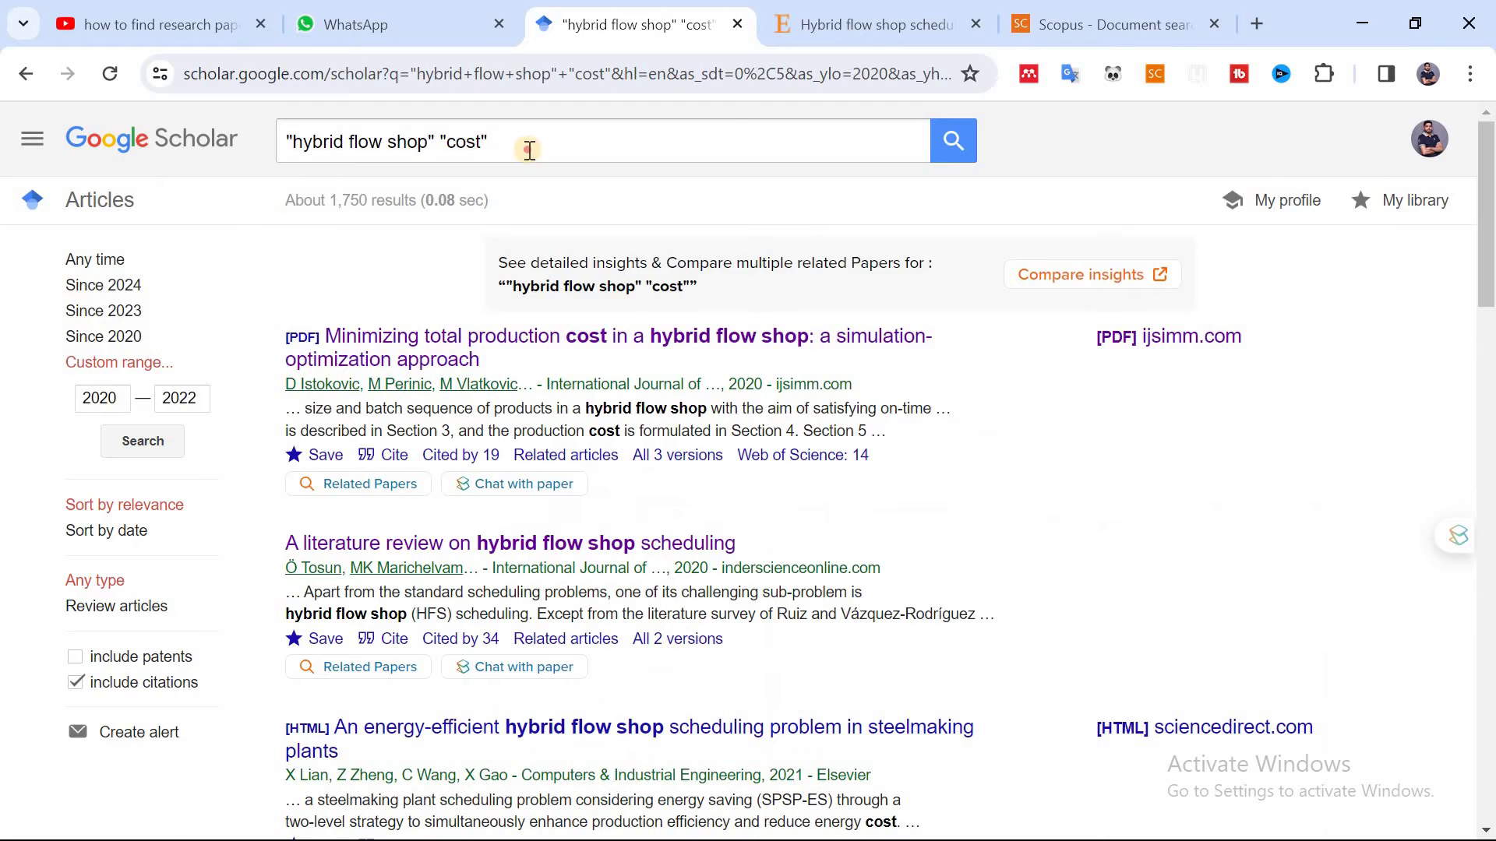
drag(524, 150, 273, 150)
key(ctrl+c)
key(ctrl+5)
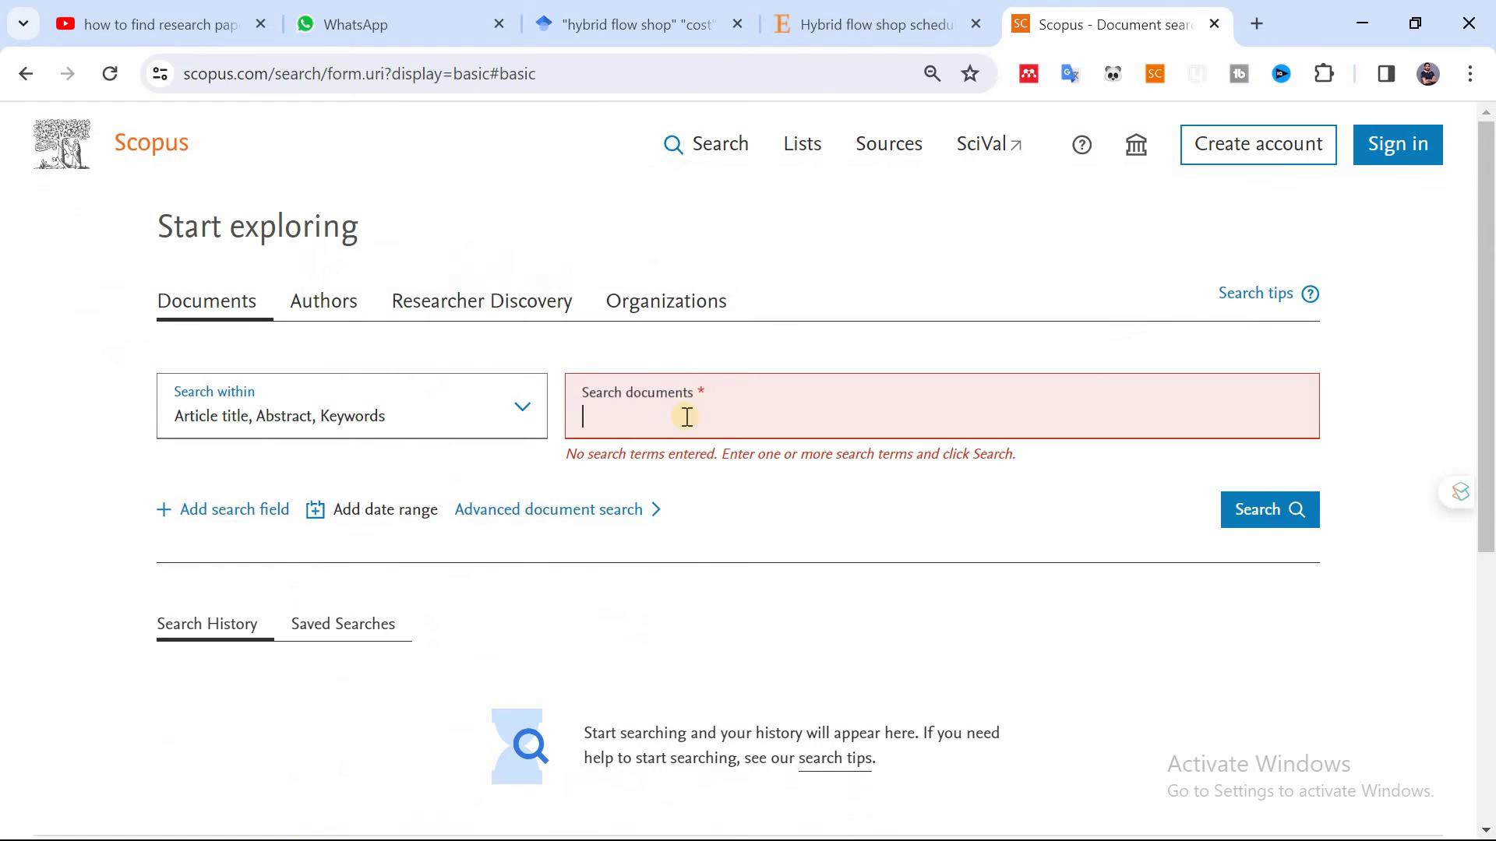
key(ctrl+v)
click(1240, 476)
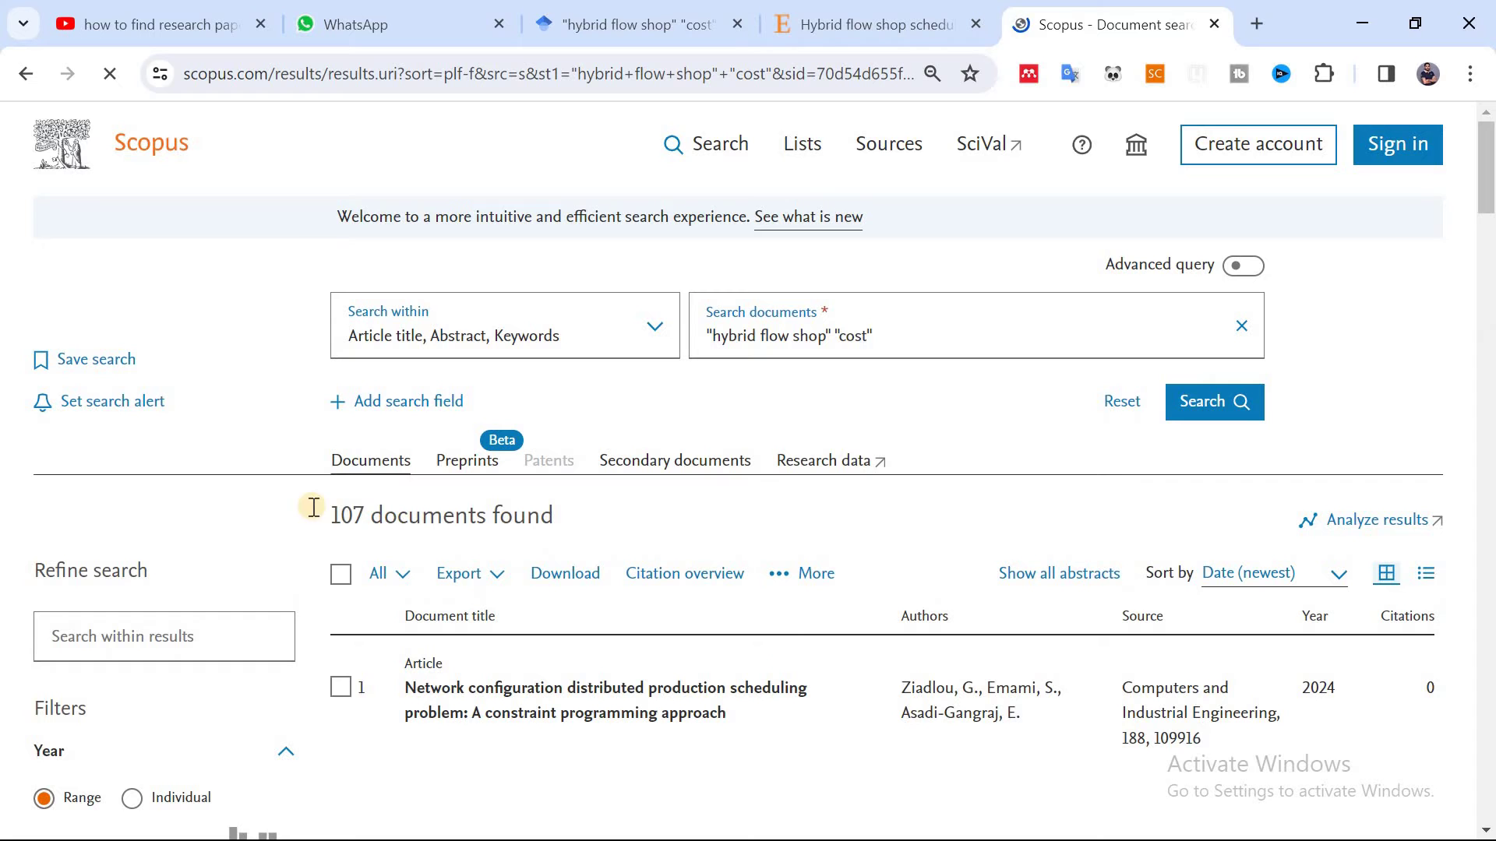
drag(451, 512, 608, 513)
- Limit the Scopus results to publication years 2010–2022
click(608, 512)
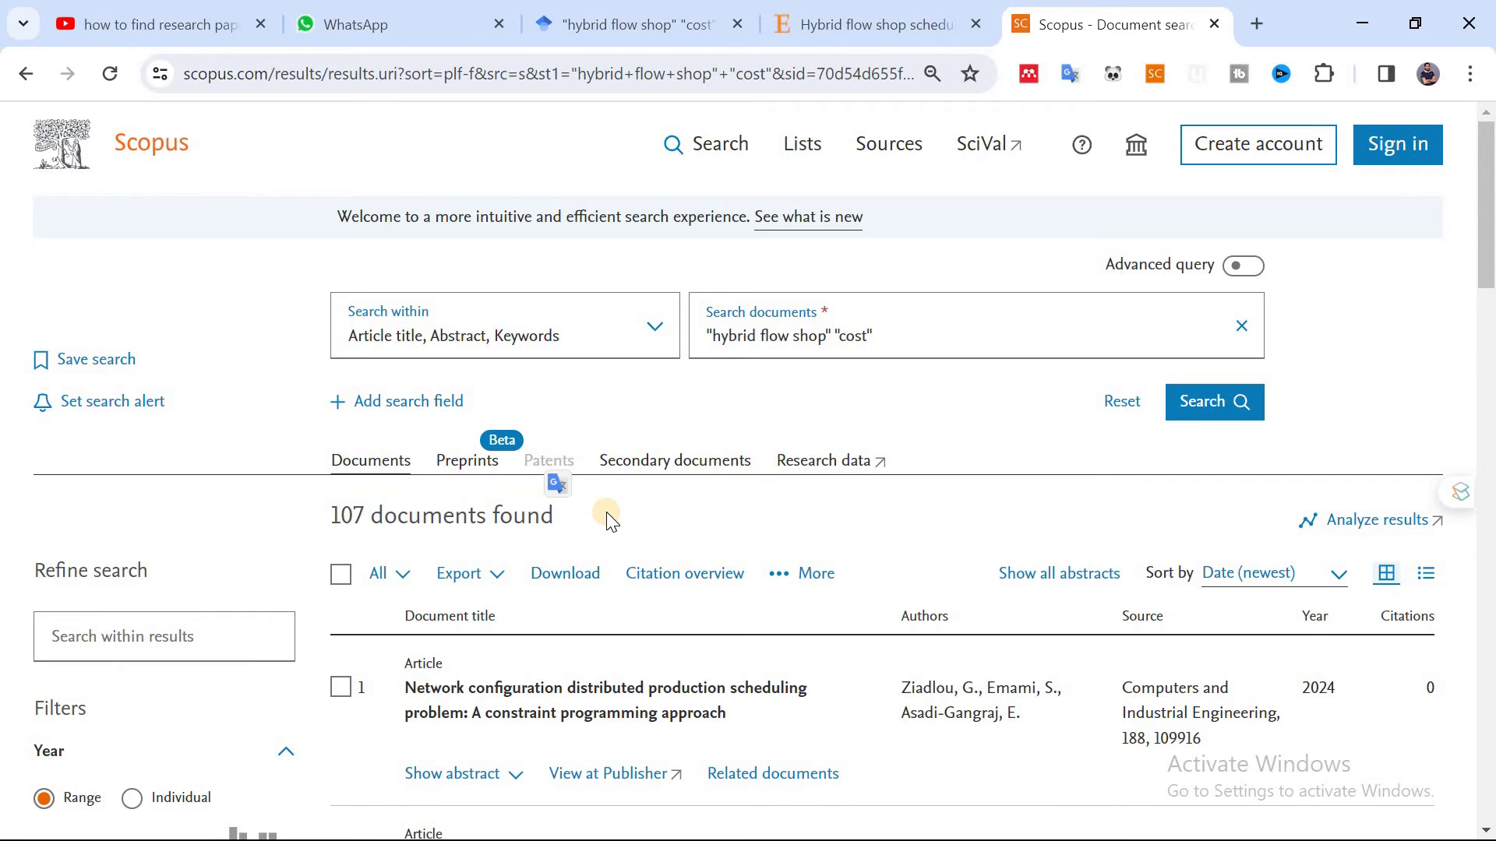
scroll(606, 512, down, 3)
scroll(606, 512, down, 2)
click(79, 475)
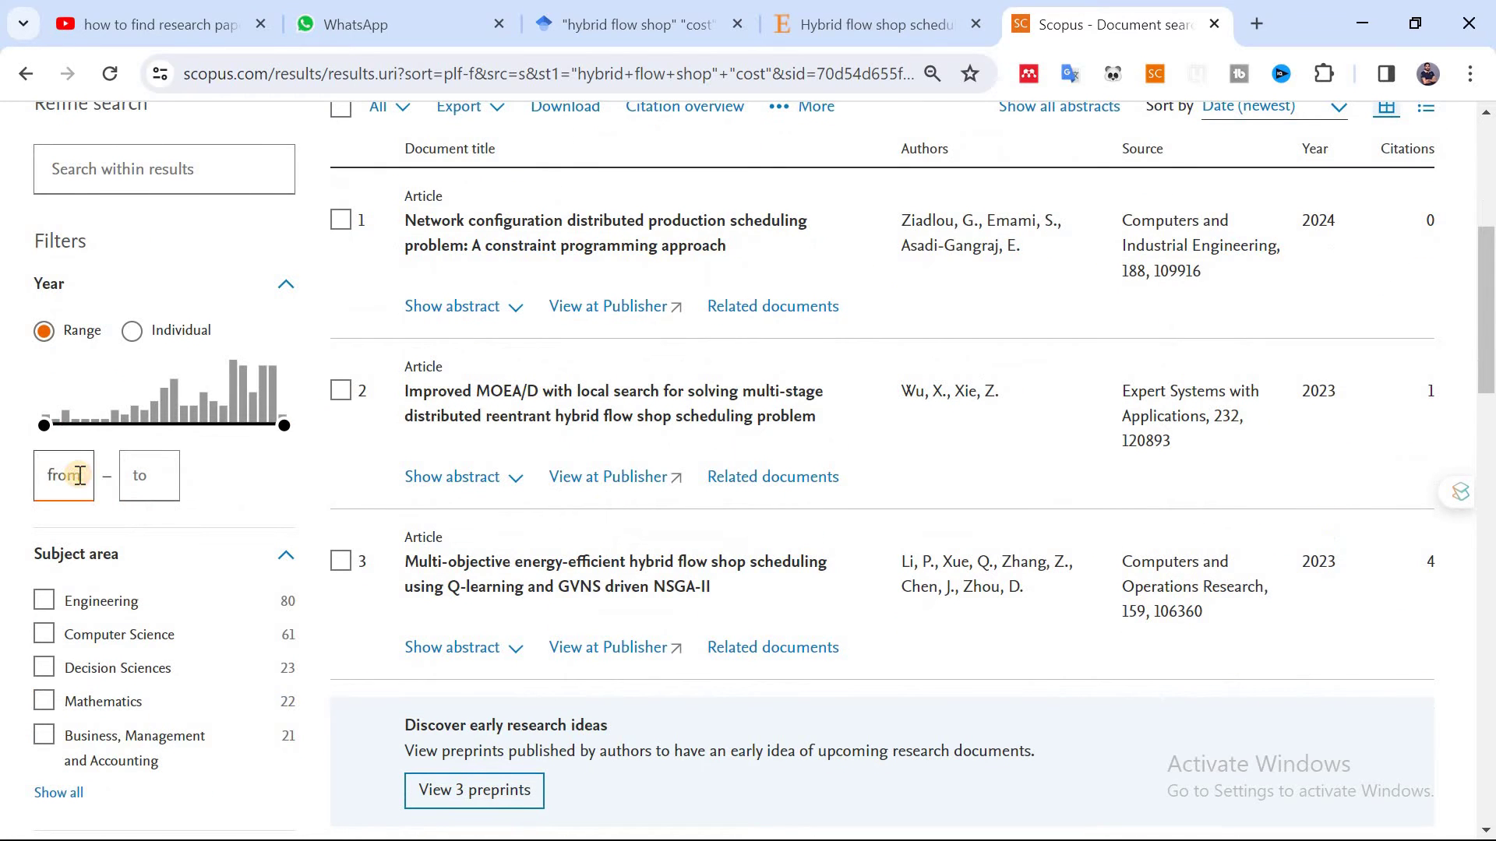
click(148, 476)
text(2022)
click(211, 476)
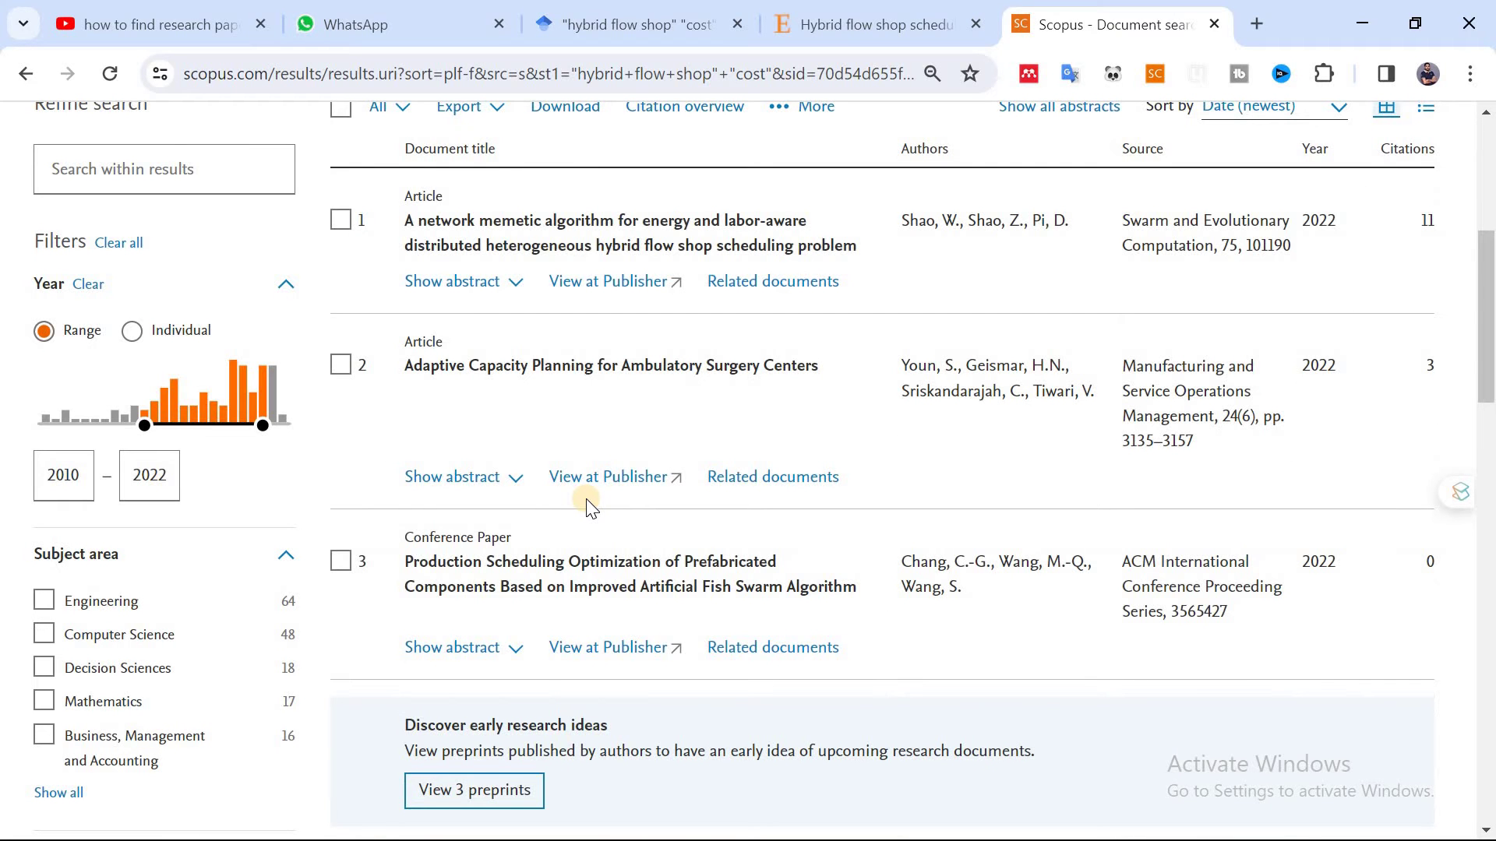
- Sort the 85 remaining documents by Cited by (highest)
scroll(595, 498, up, 6)
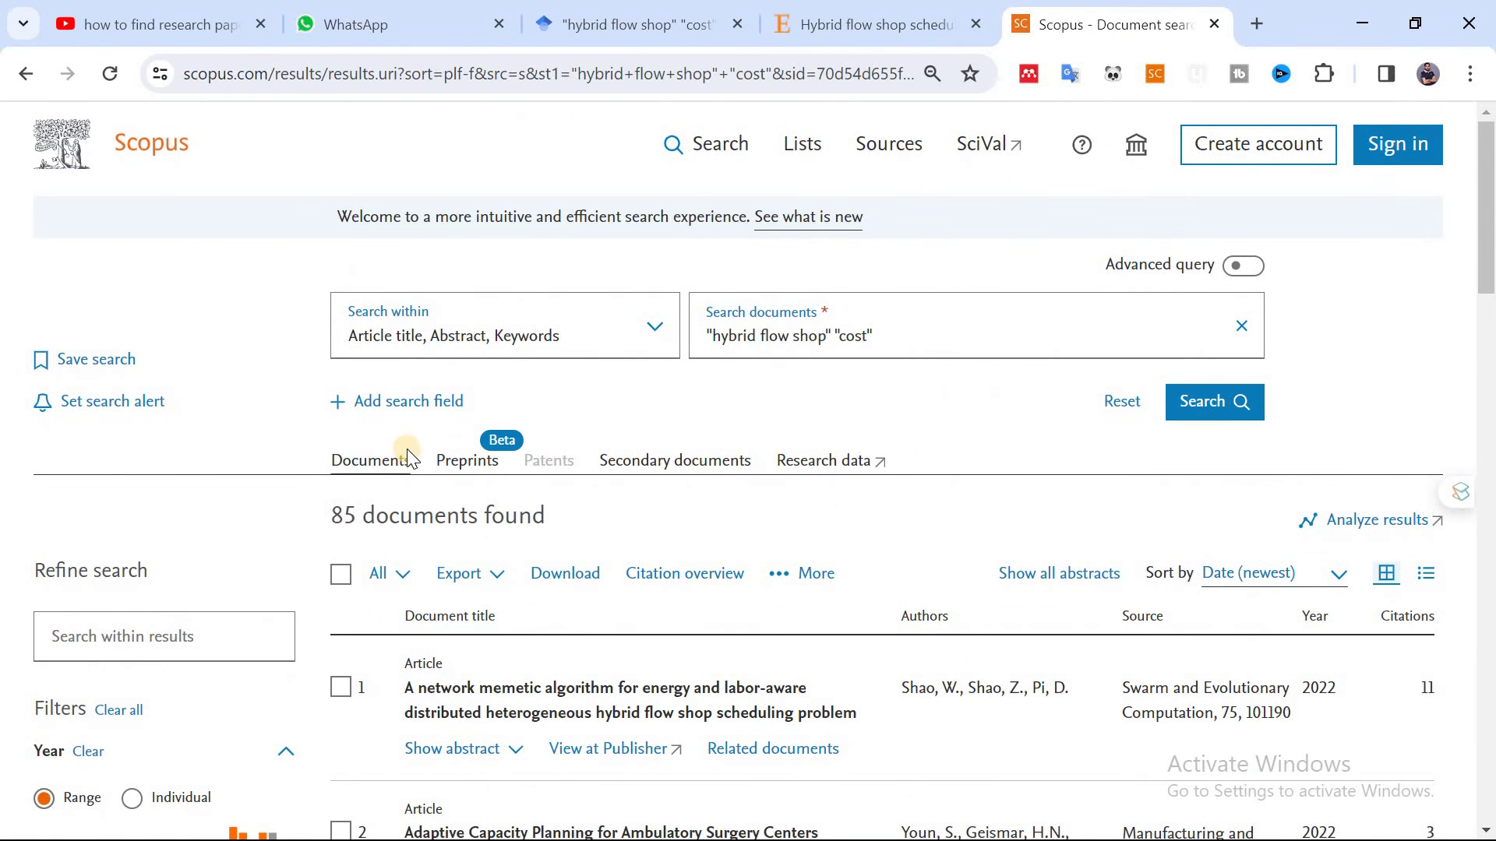
triple_click(377, 510)
click(337, 514)
triple_click(343, 514)
click(384, 510)
drag(331, 514, 592, 522)
click(592, 522)
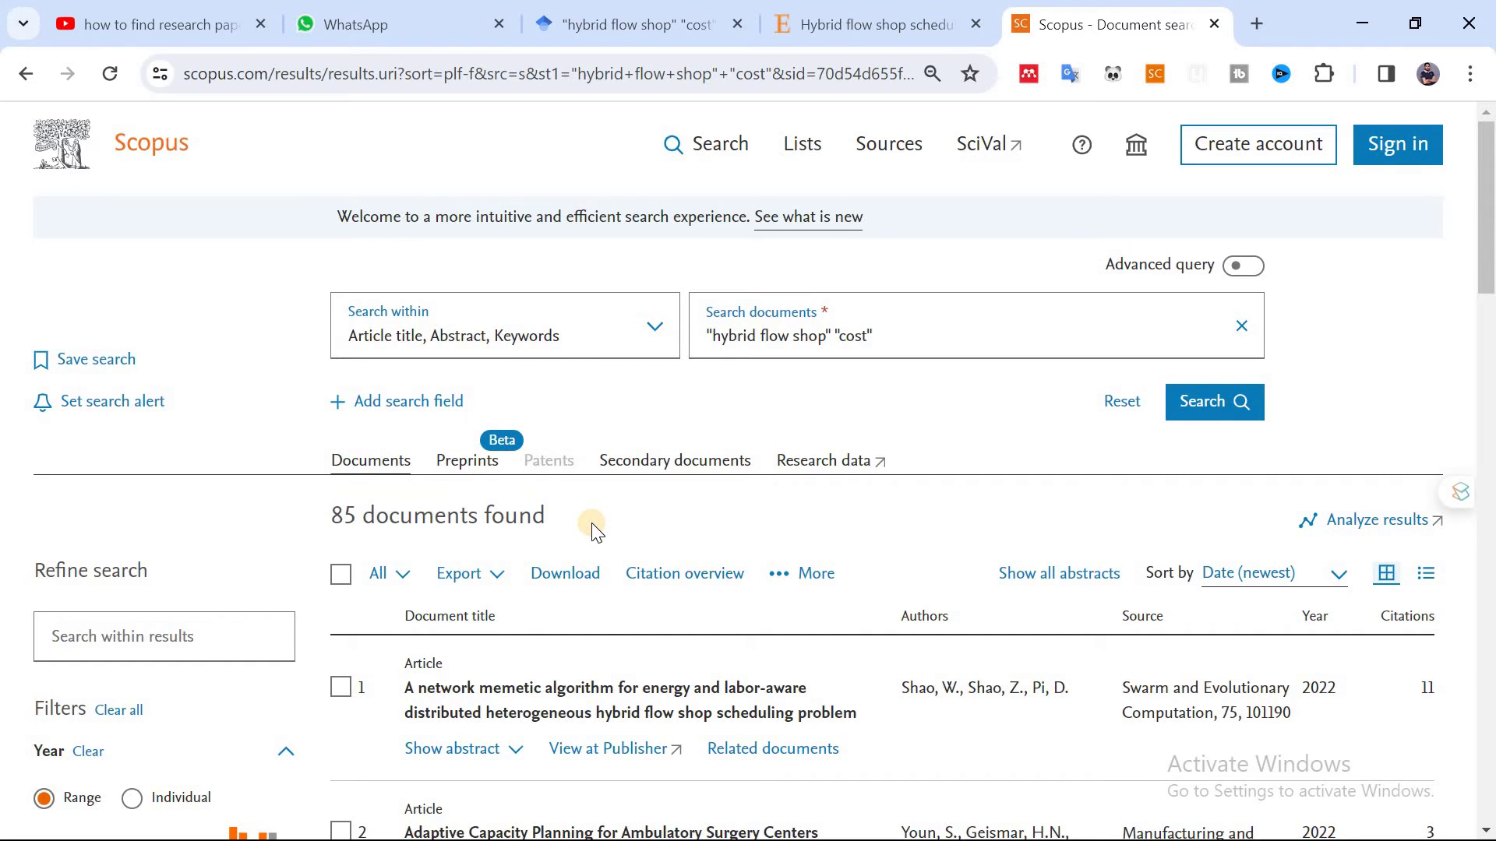
scroll(598, 525, down, 3)
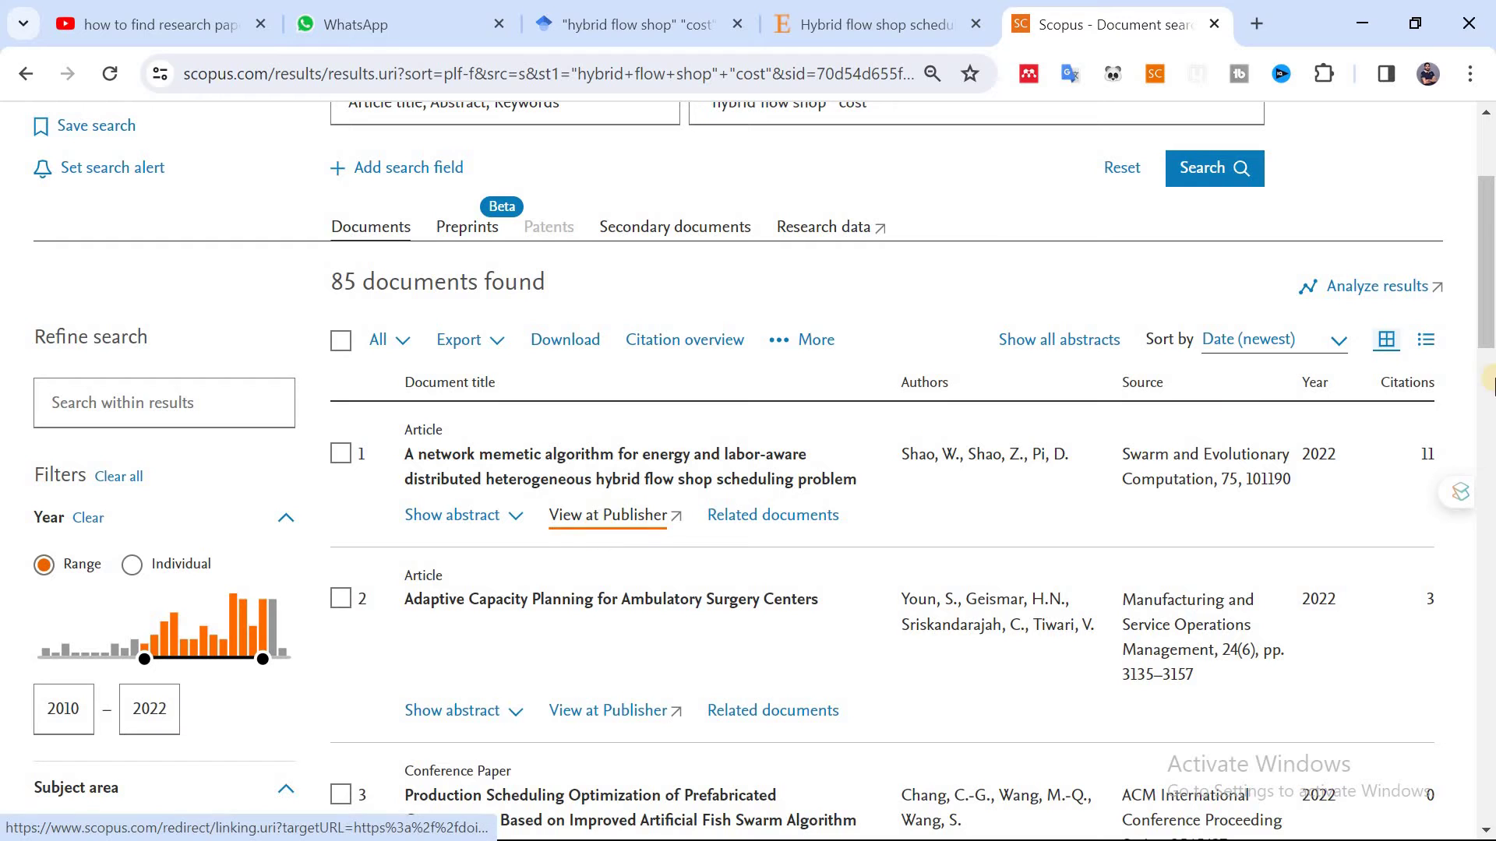
click(1316, 340)
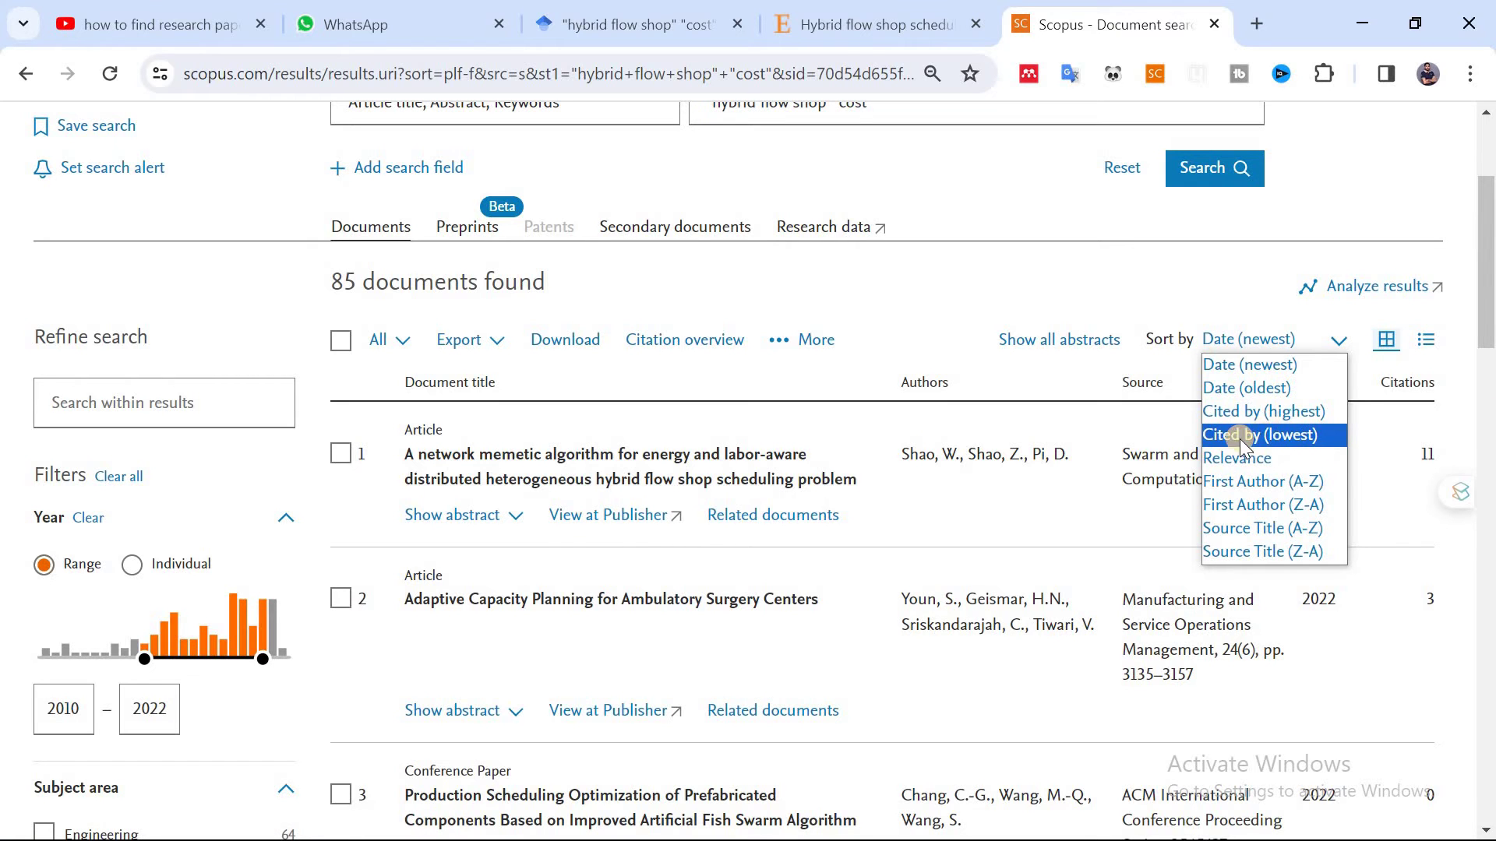
click(1241, 412)
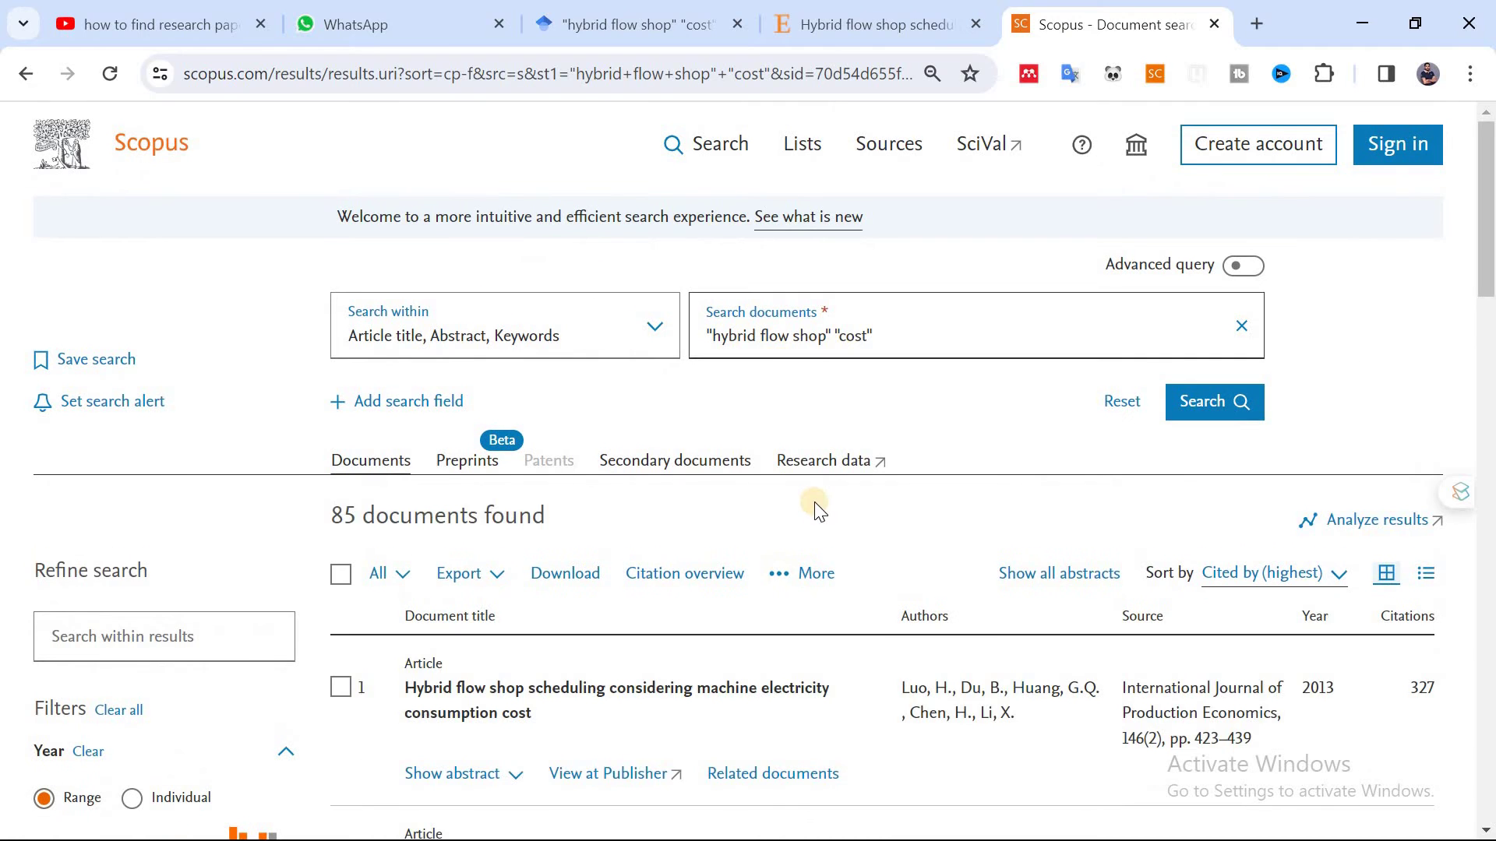
- Open the top-cited paper's View at Publisher link in a new tab
scroll(814, 506, down, 3)
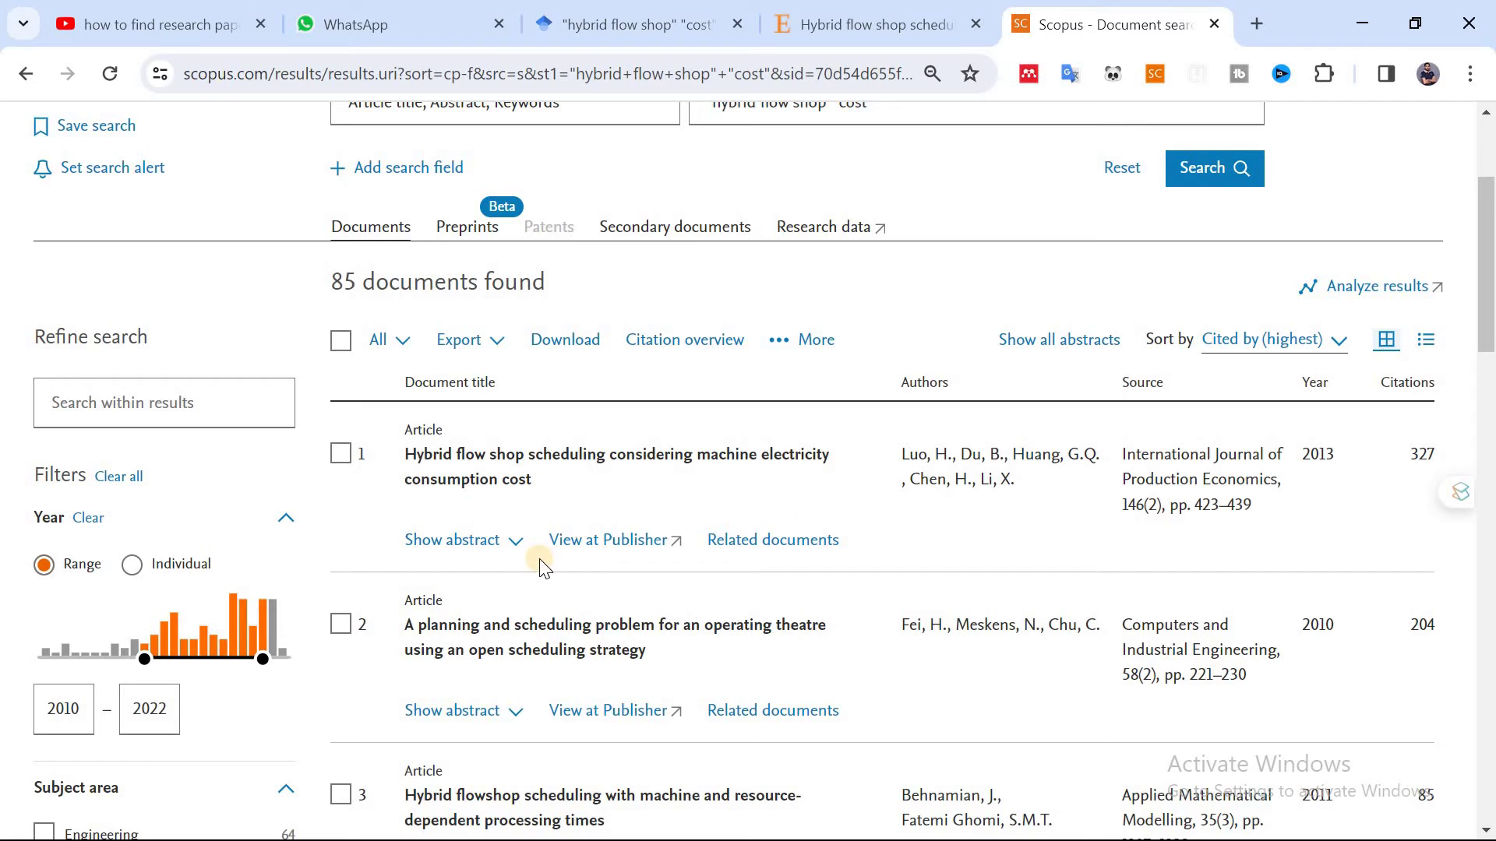
right_click(592, 543)
click(826, 200)
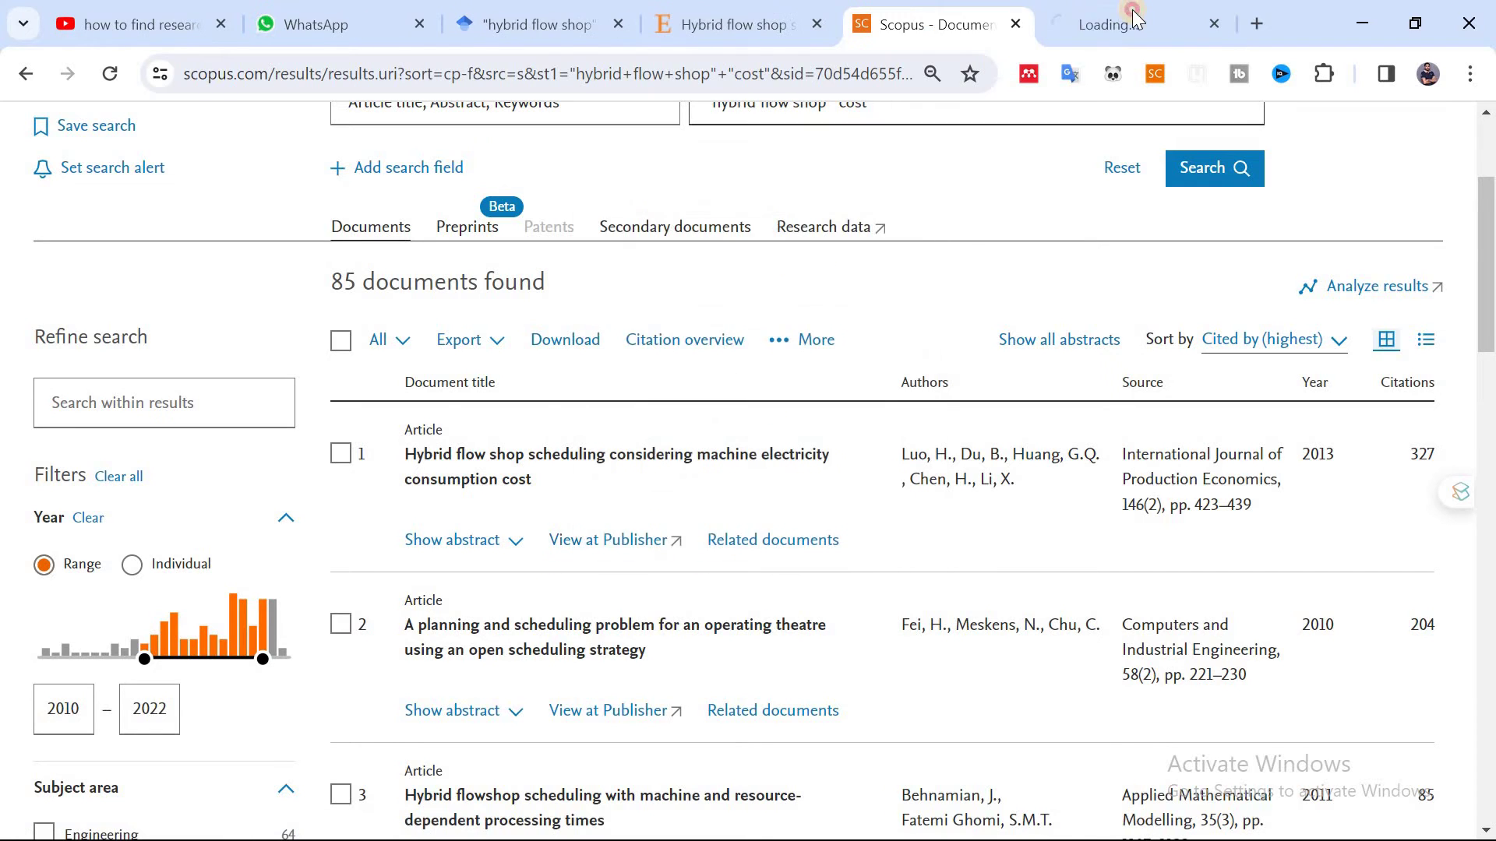
- Open the article's full PDF from its ScienceDirect page in a new tab
click(1134, 17)
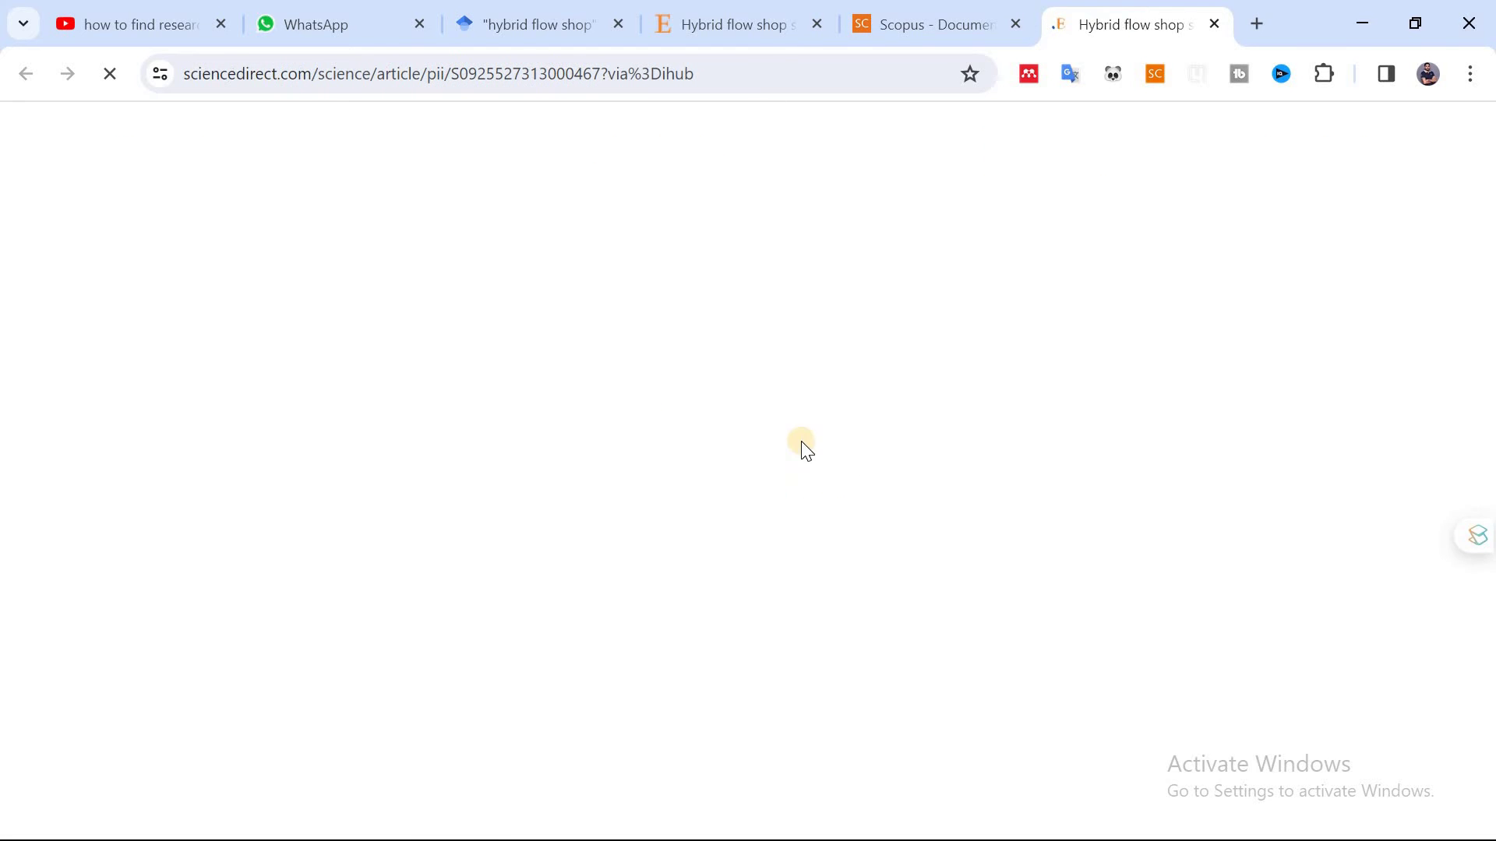
click(491, 233)
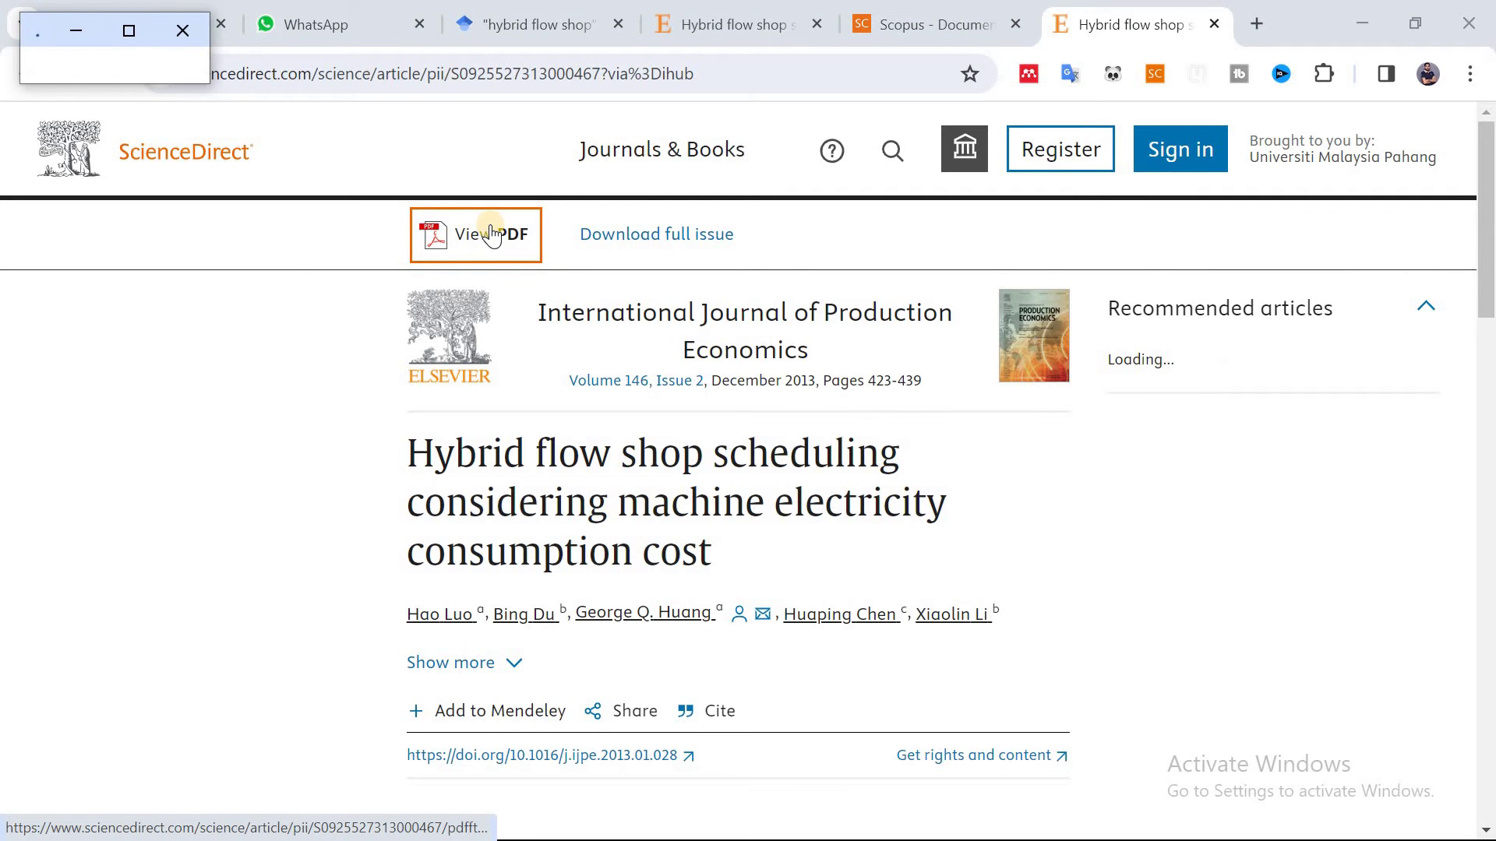
click(181, 32)
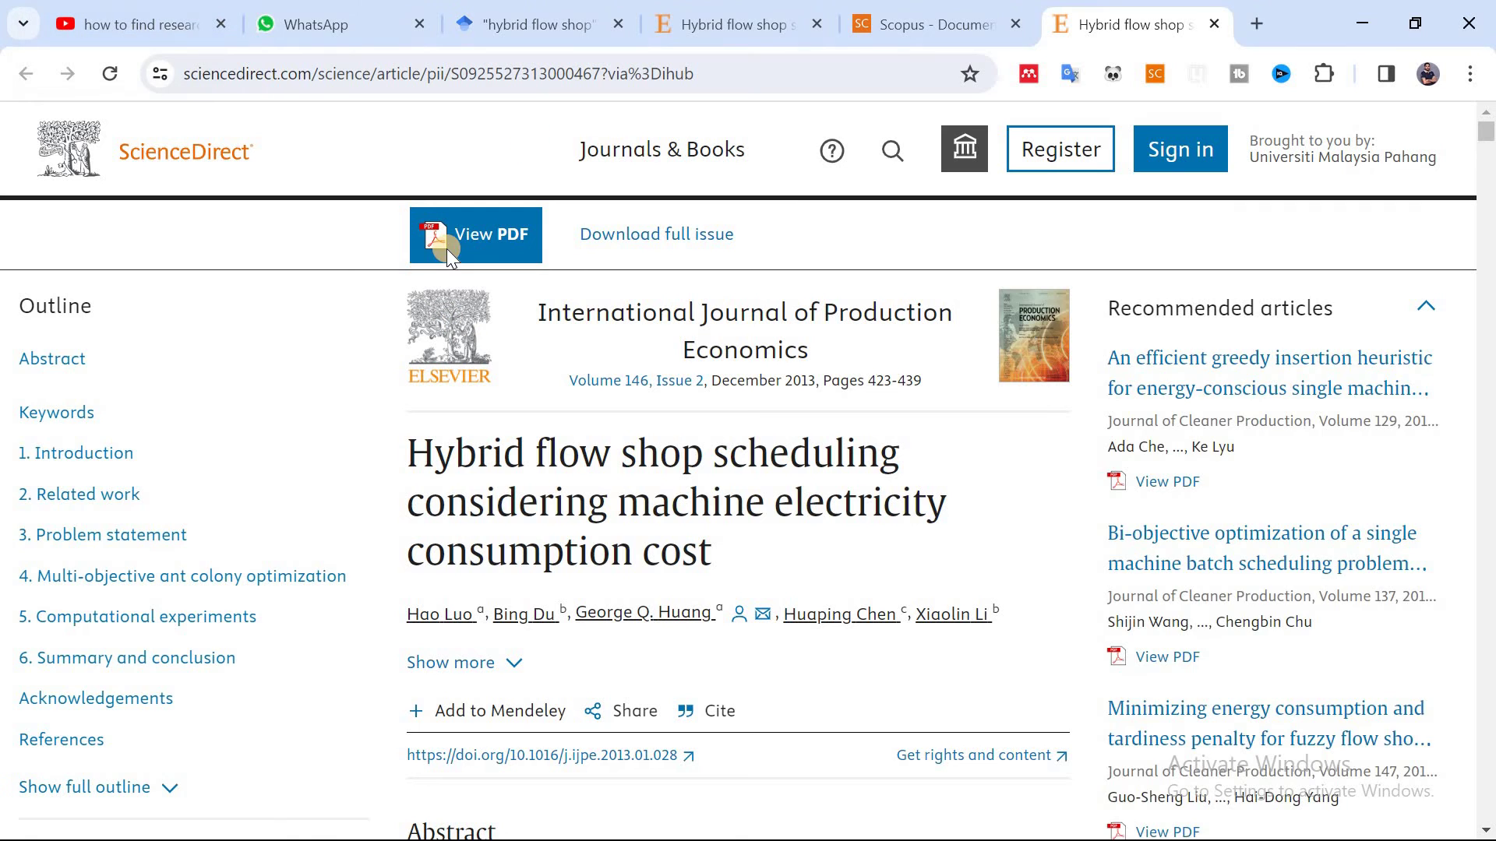
click(446, 247)
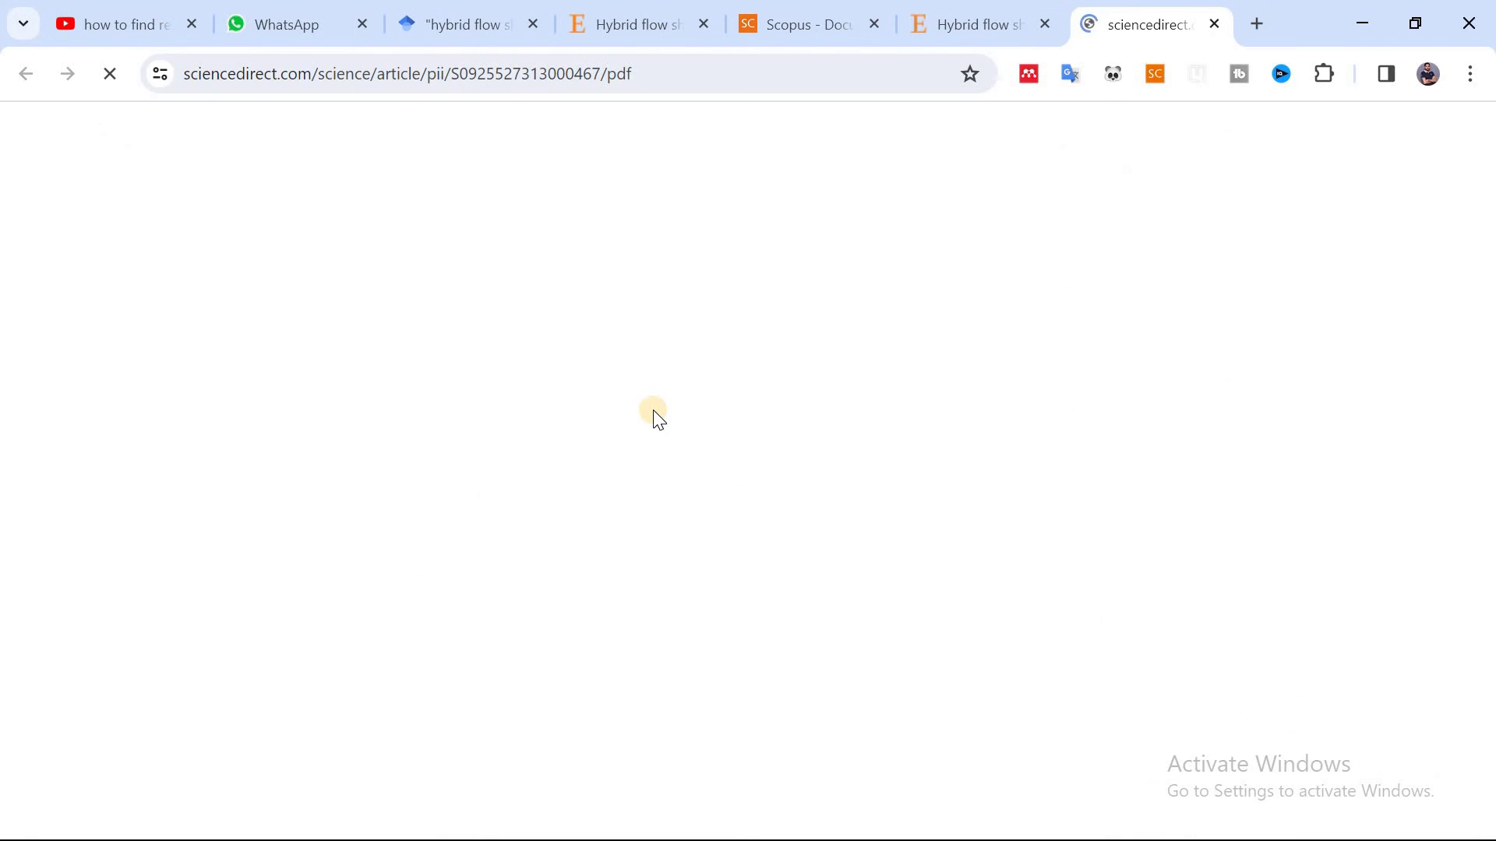
- Check the loaded 17-page PDF and its paper title
click(475, 9)
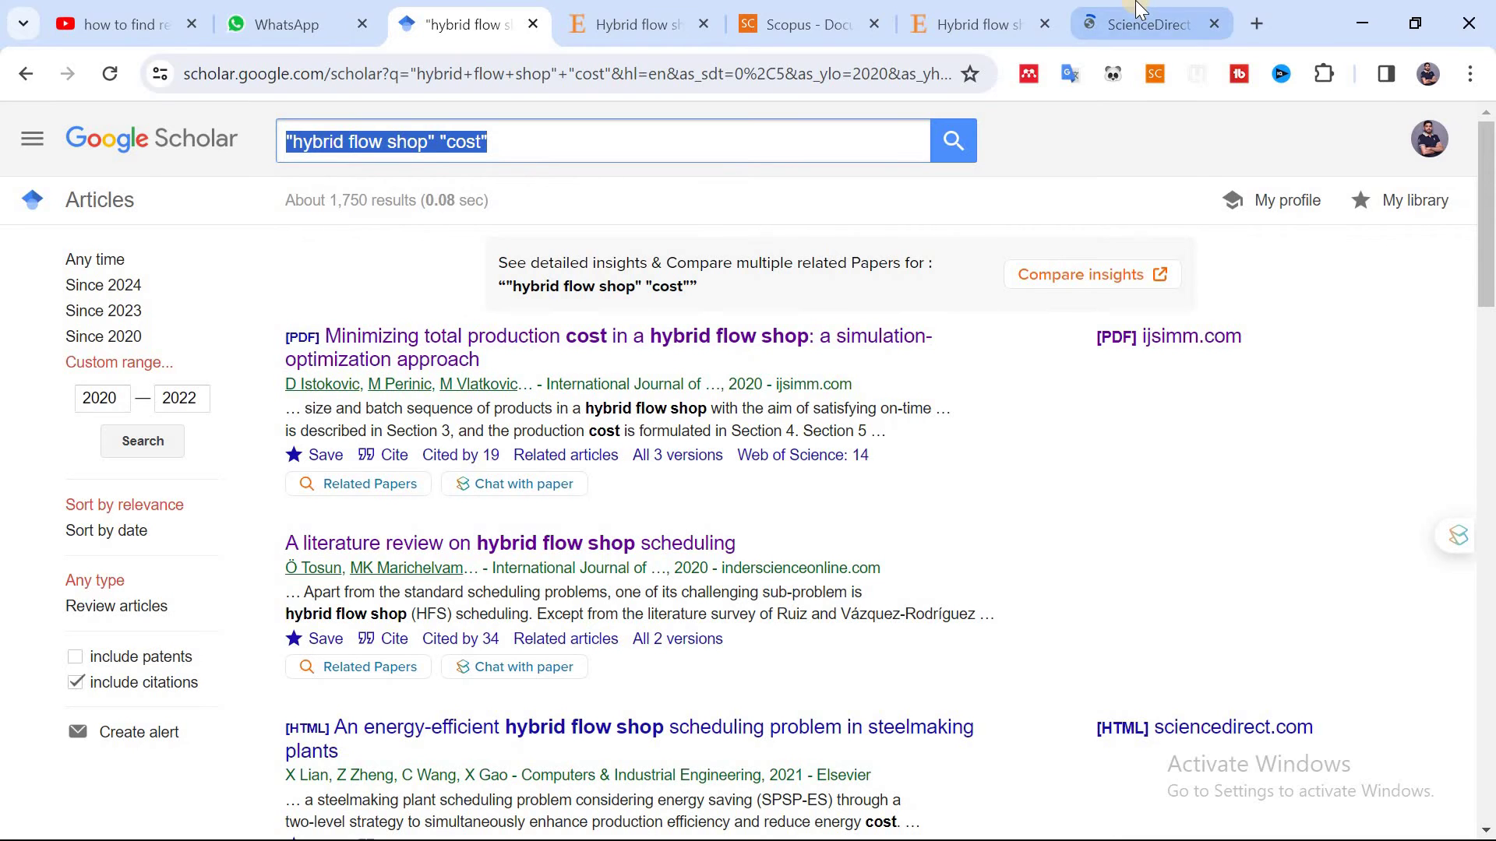
click(1139, 11)
click(793, 14)
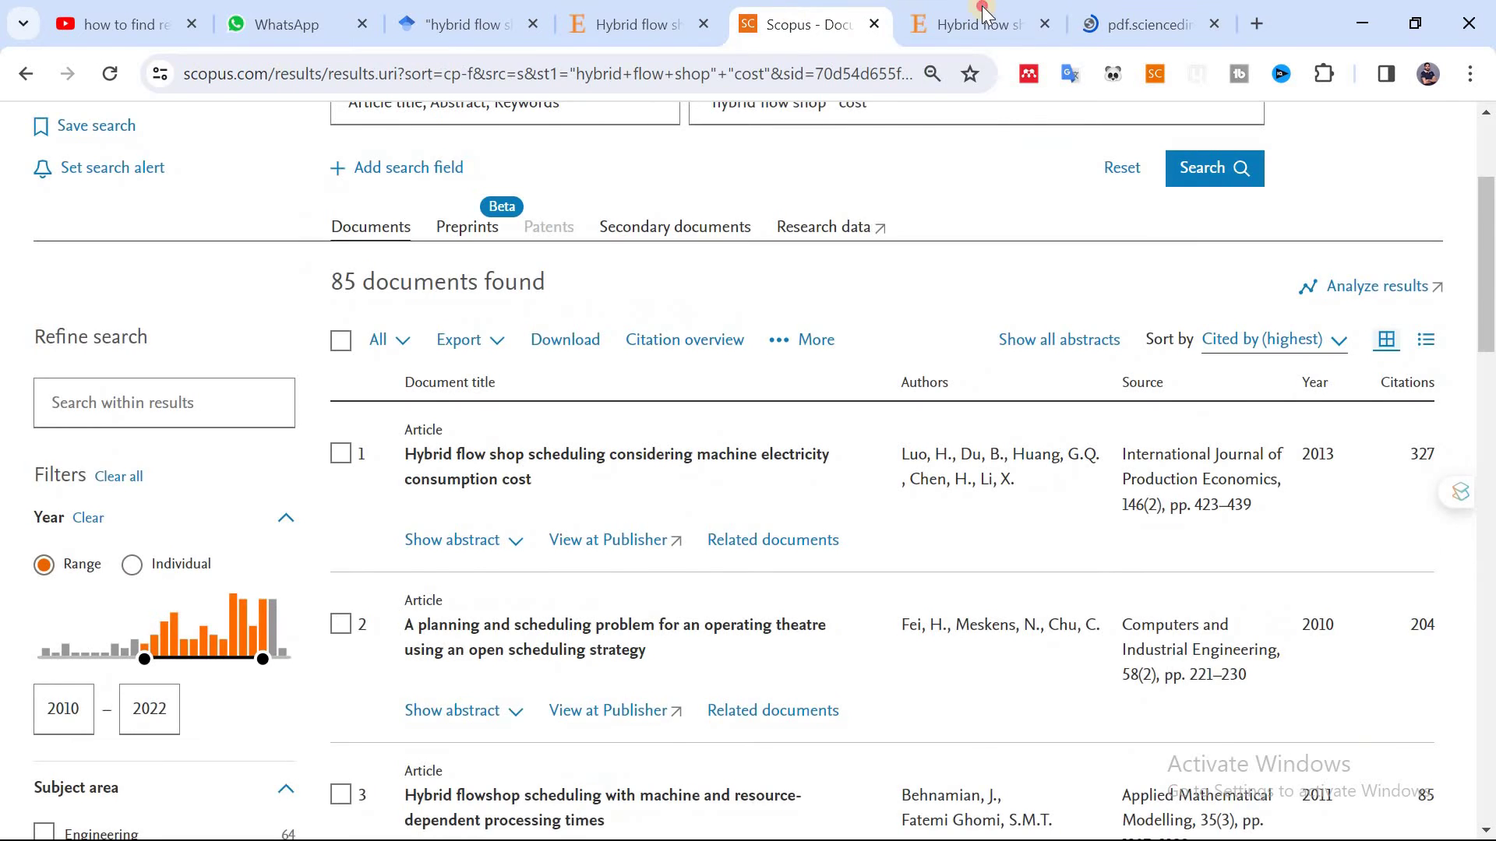
click(983, 11)
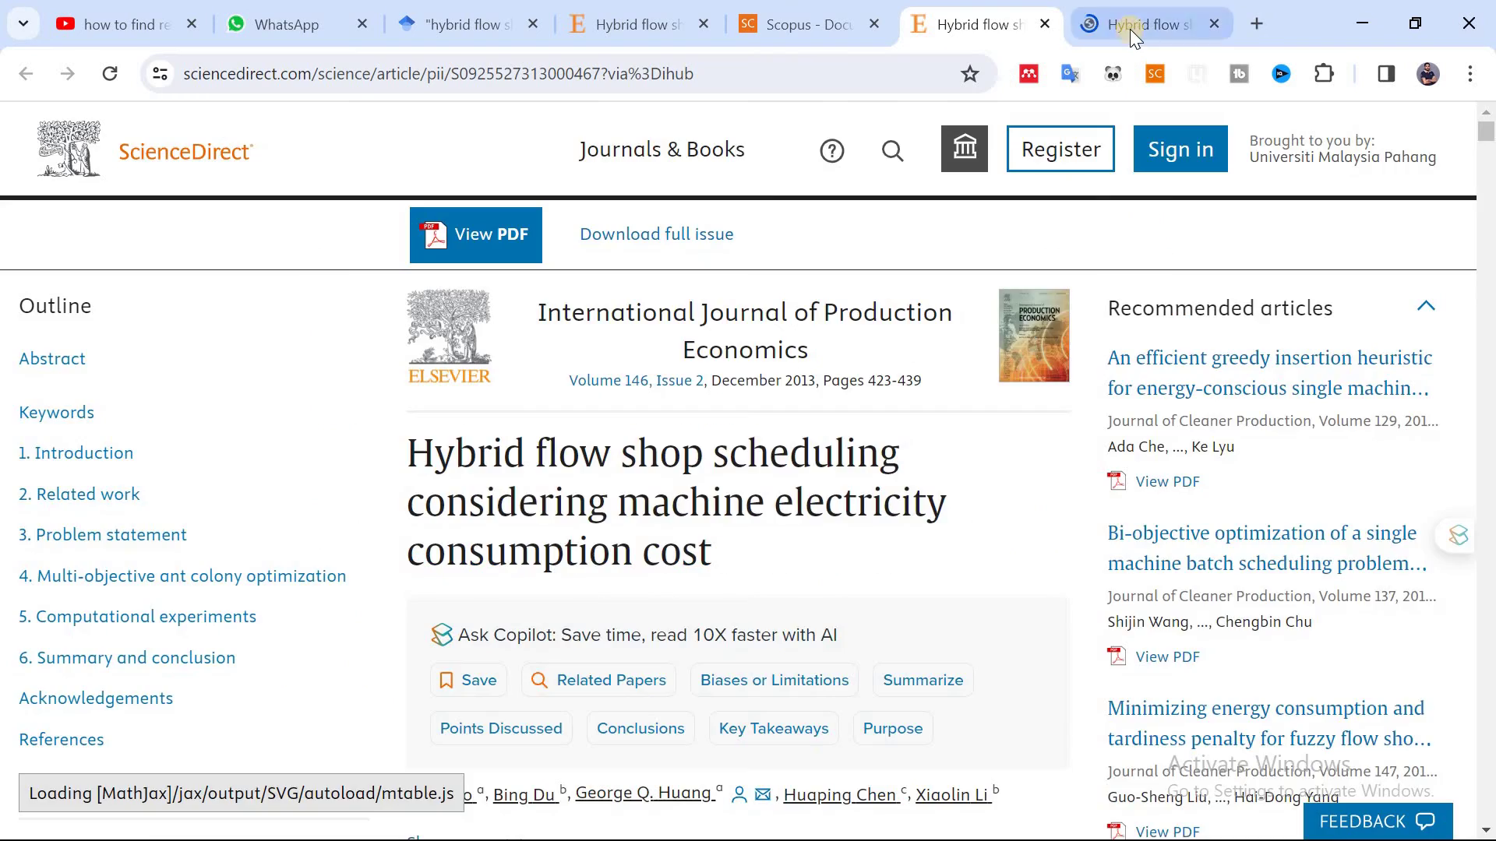
click(1130, 28)
scroll(1053, 445, down, 6)
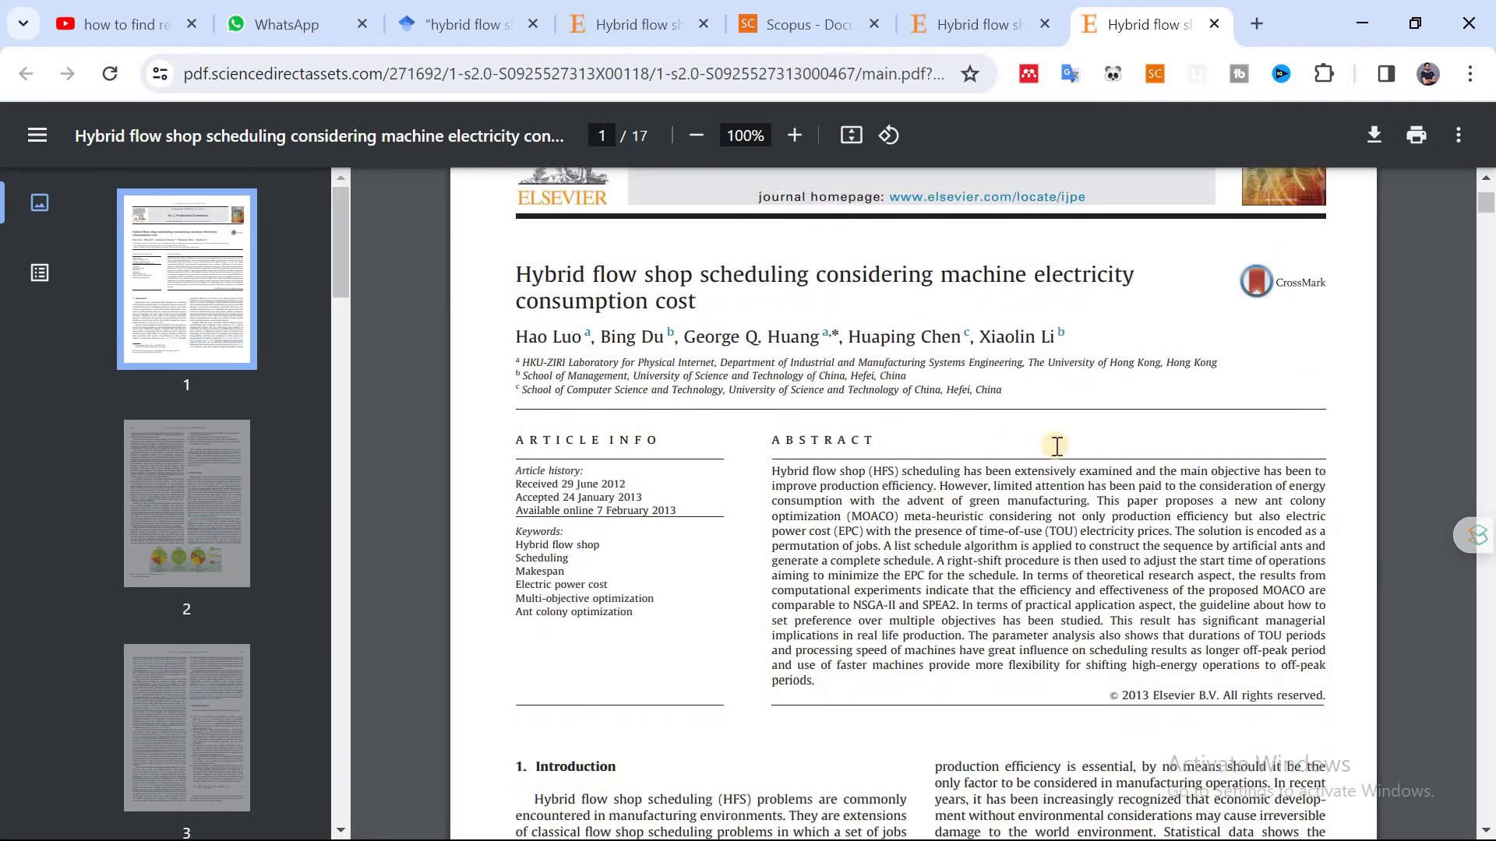
scroll(510, 454, up, 6)
triple_click(699, 473)
click(699, 473)
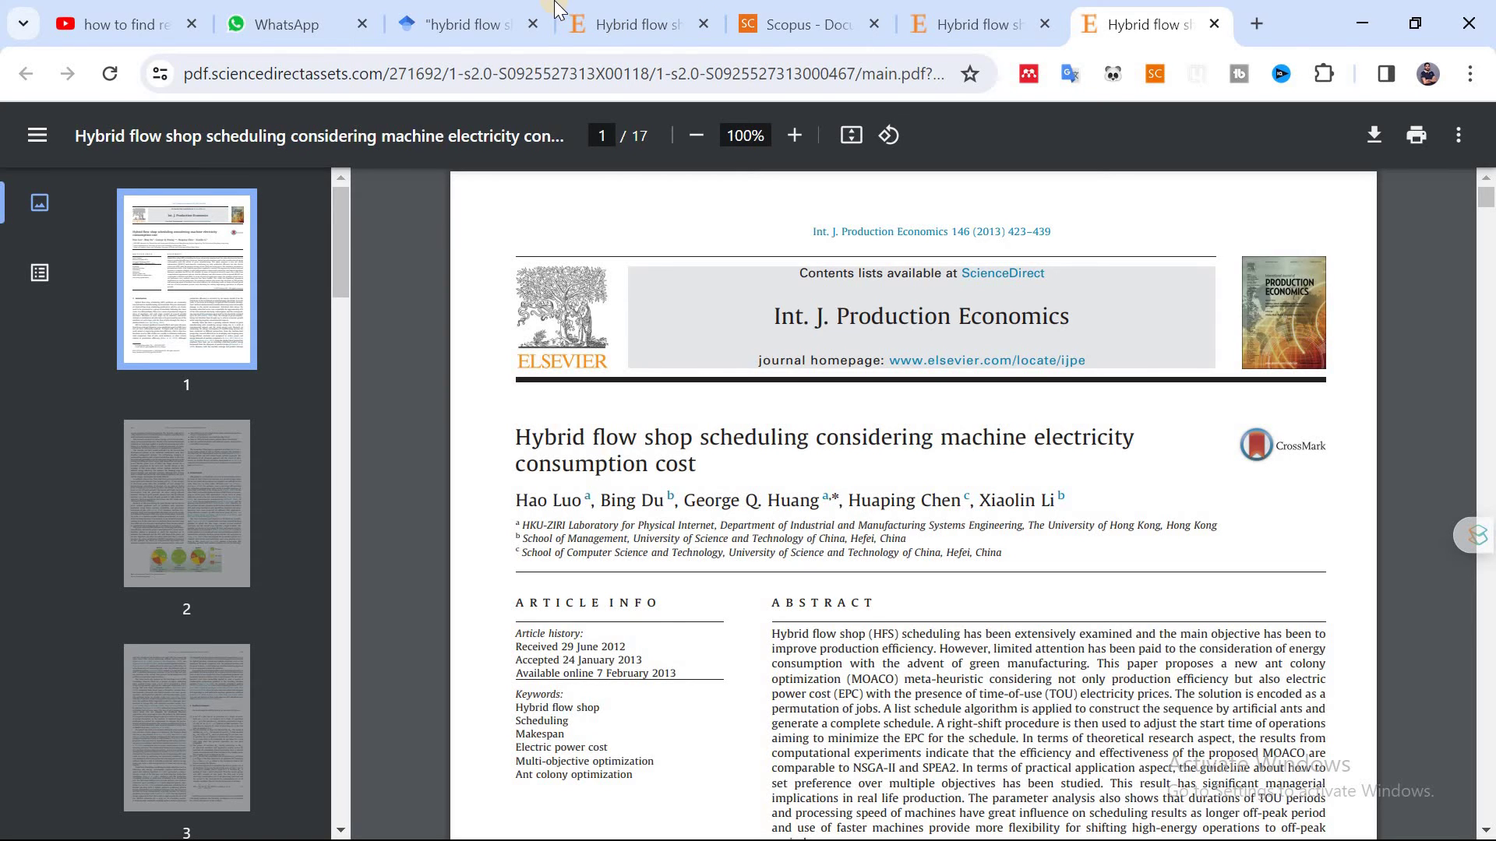
- Return to the Scopus tab showing the 85-document results
click(686, 17)
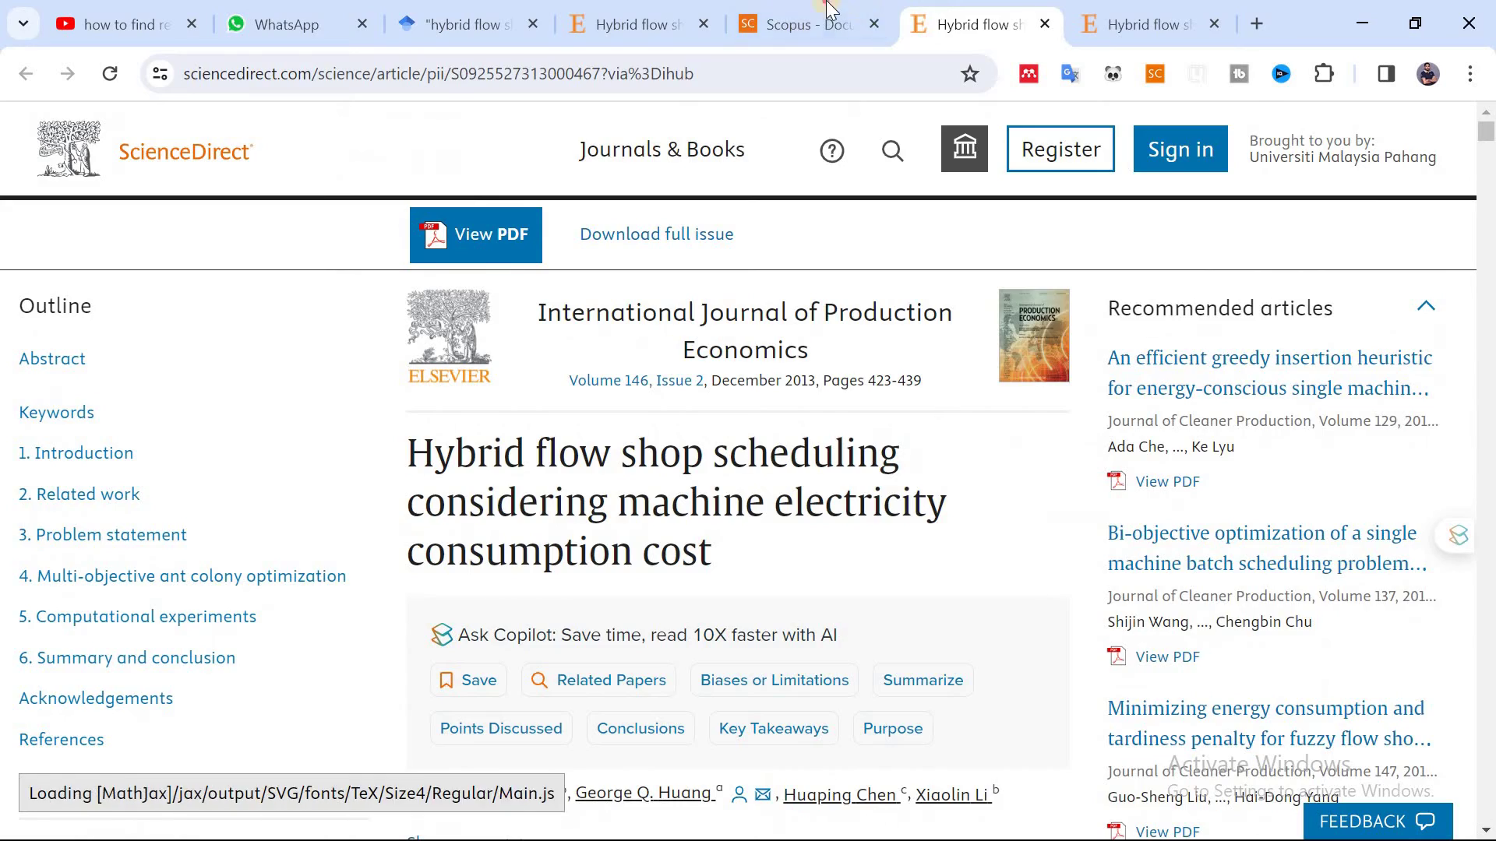
click(829, 11)
click(572, 29)
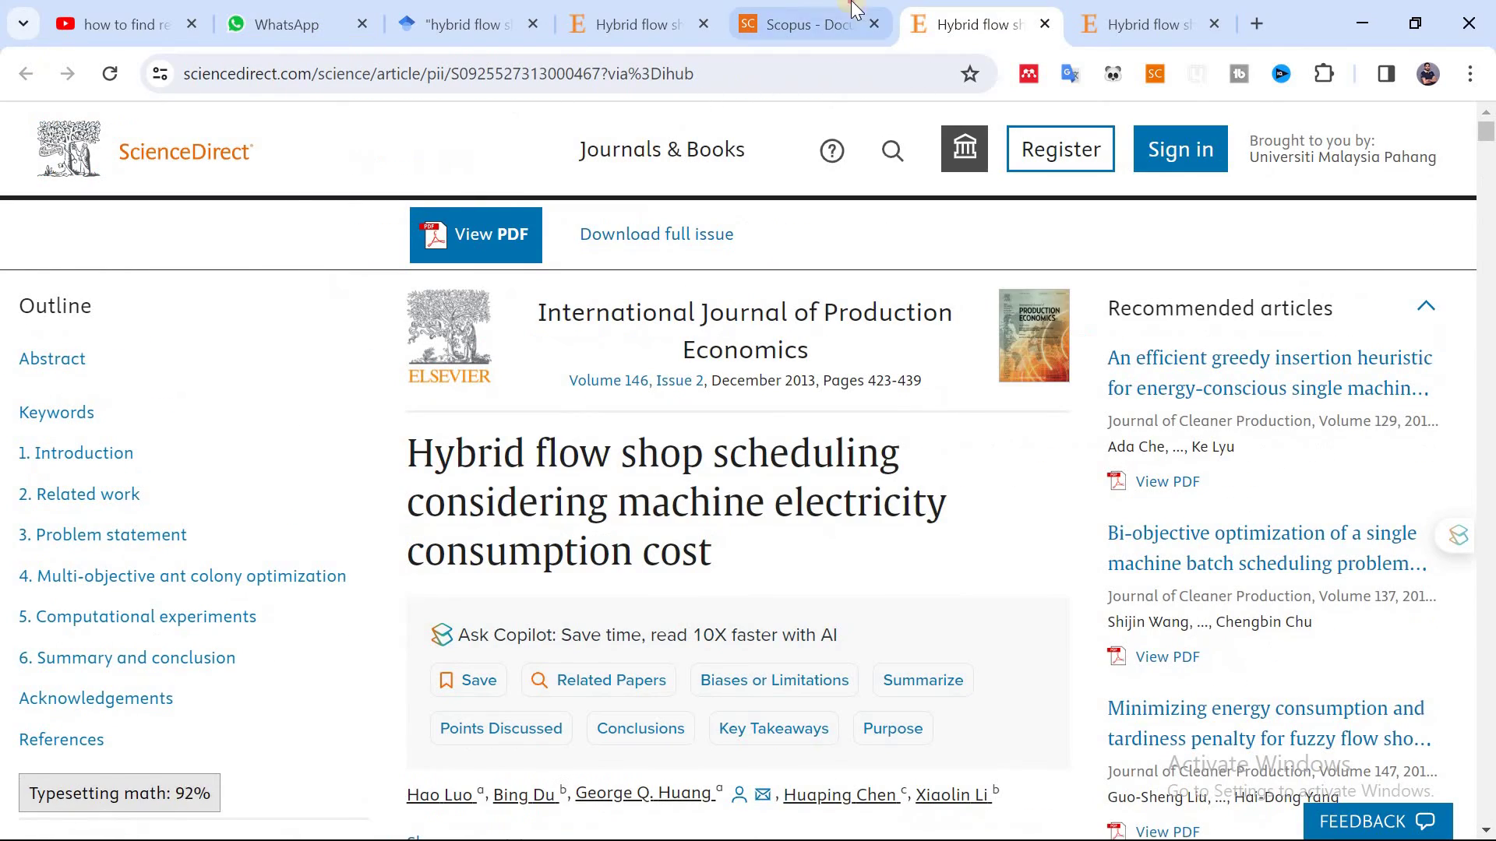
click(855, 13)
scroll(695, 373, up, 3)
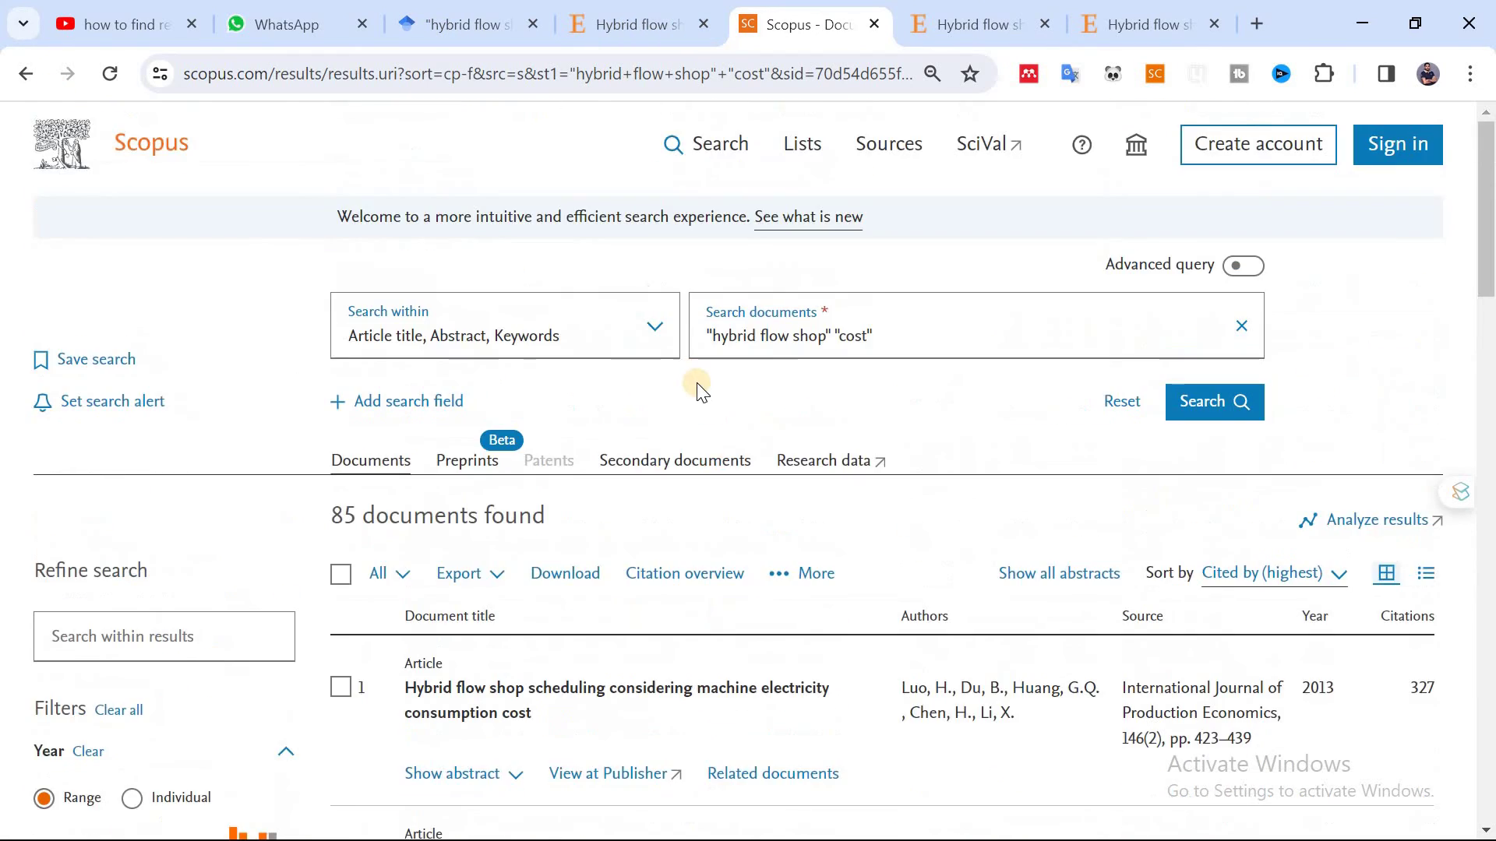
scroll(662, 381, down, 4)
scroll(621, 379, down, 4)
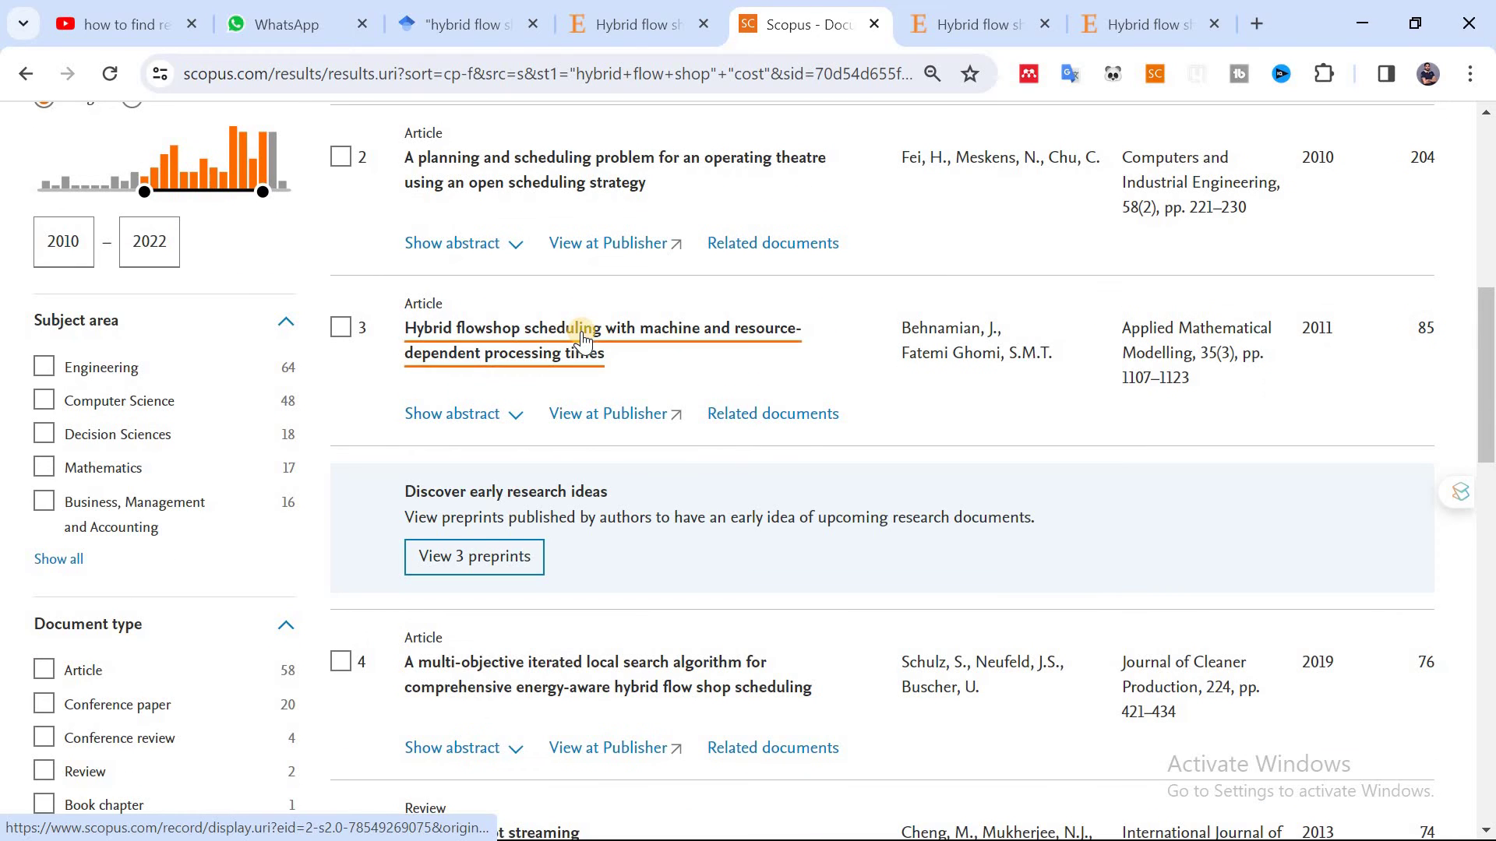
scroll(585, 337, up, 8)
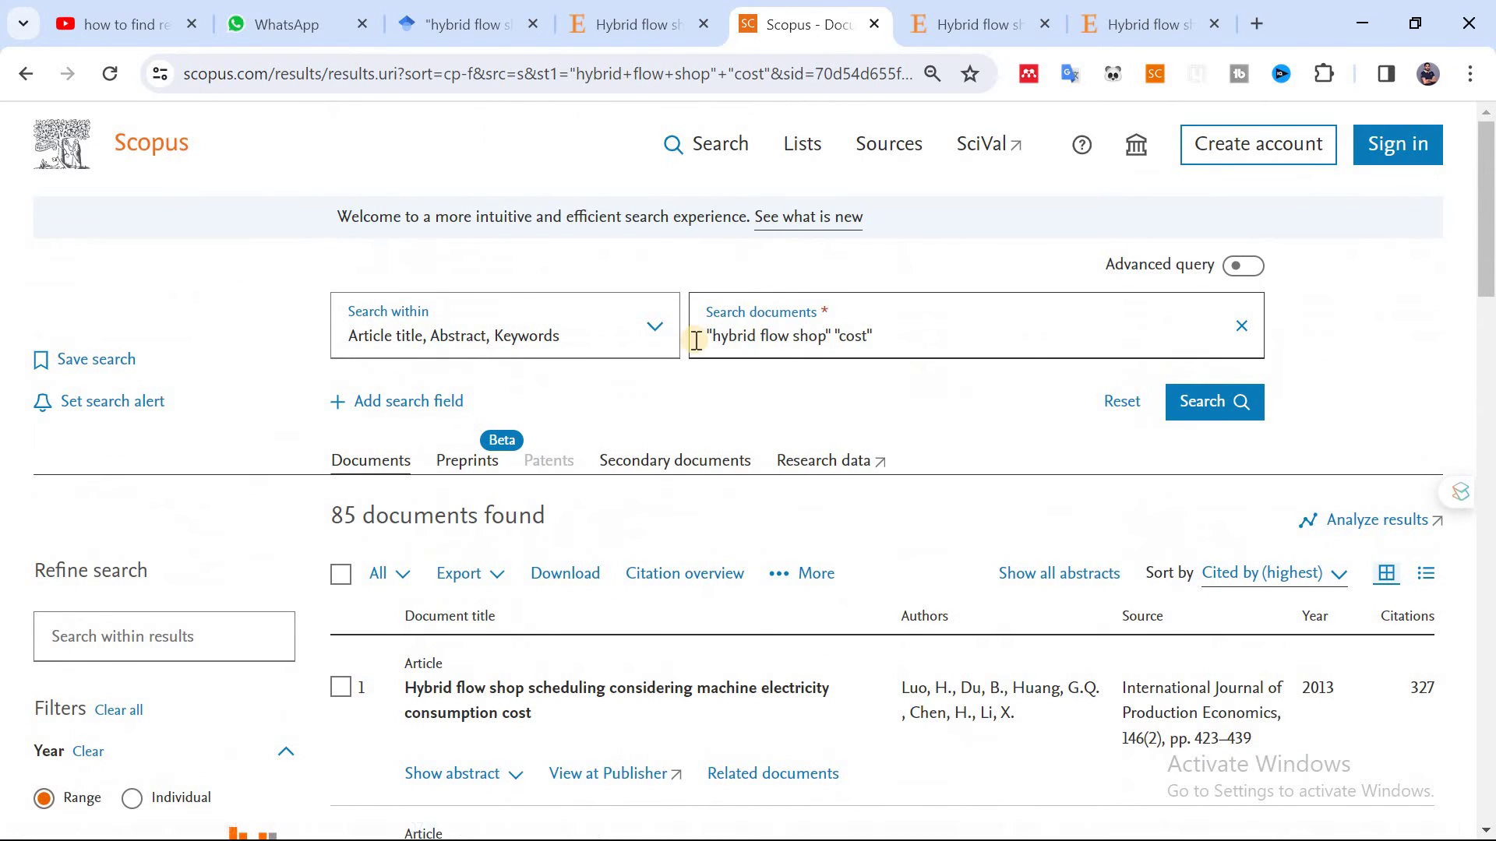
triple_click(841, 335)
key(End)
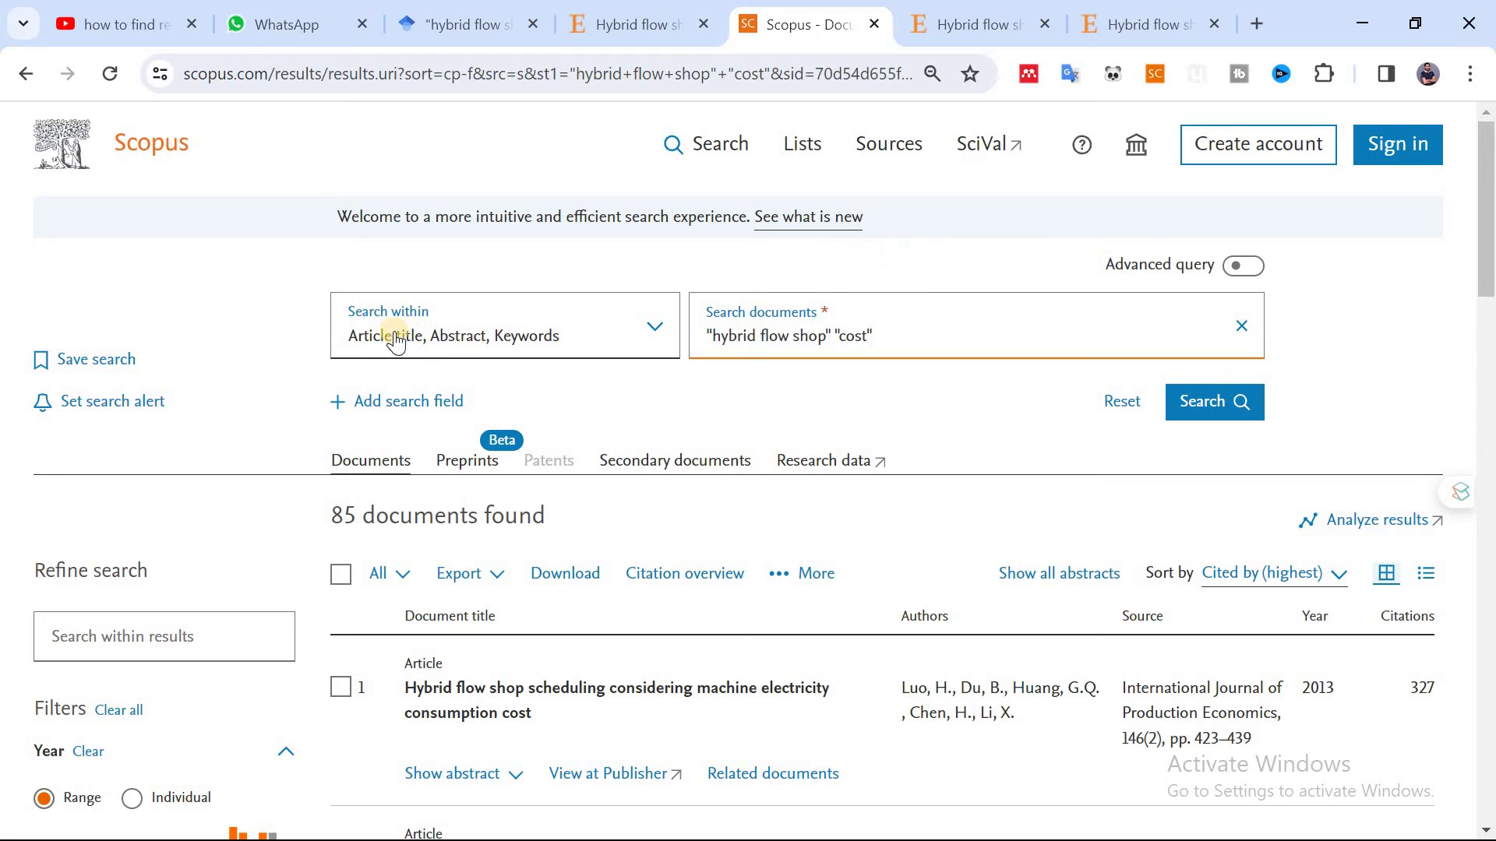
click(655, 334)
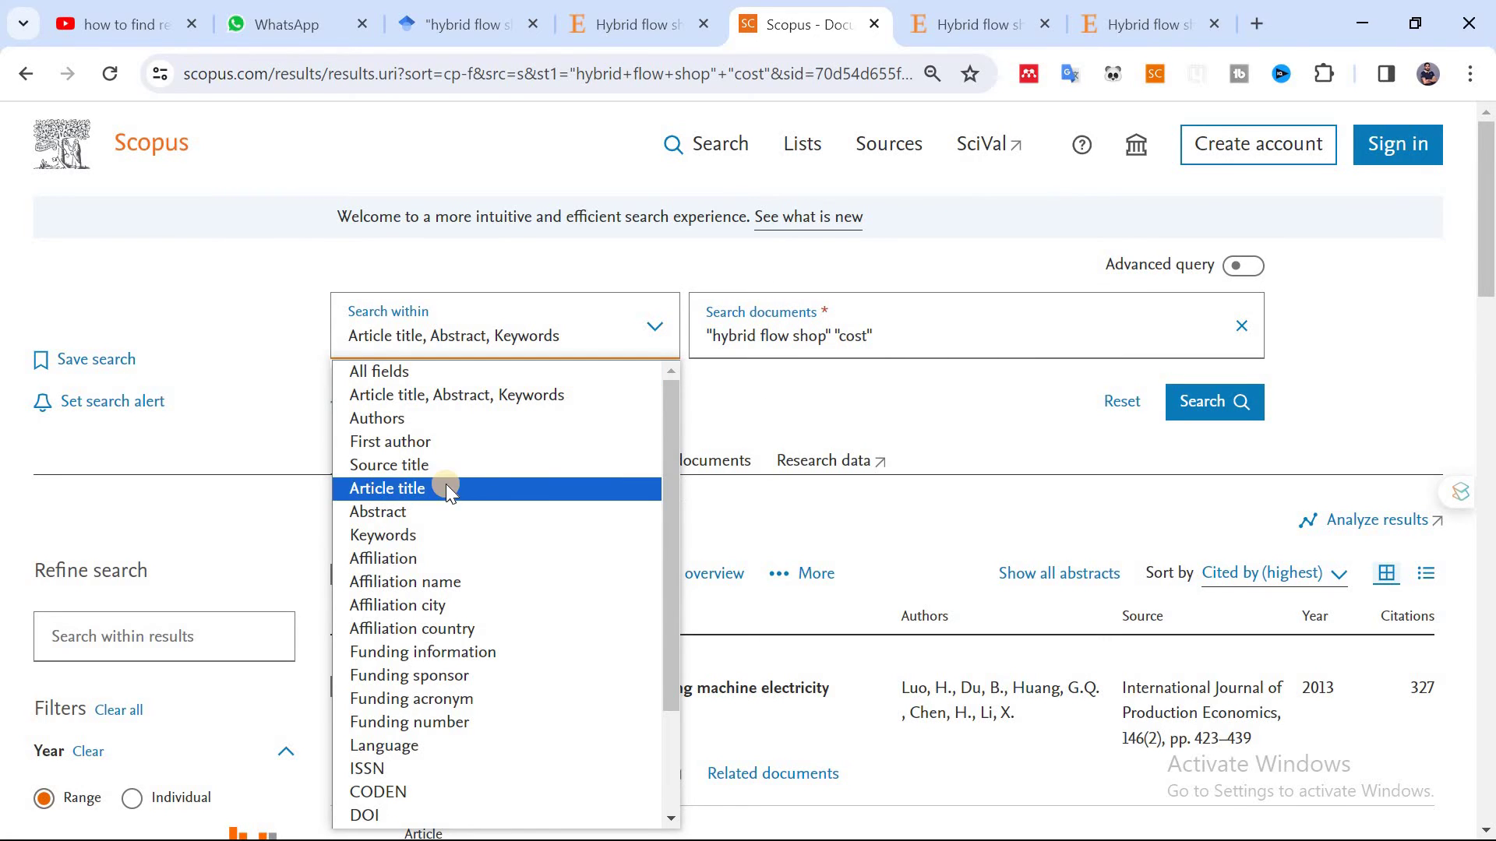
key(Escape)
click(1206, 413)
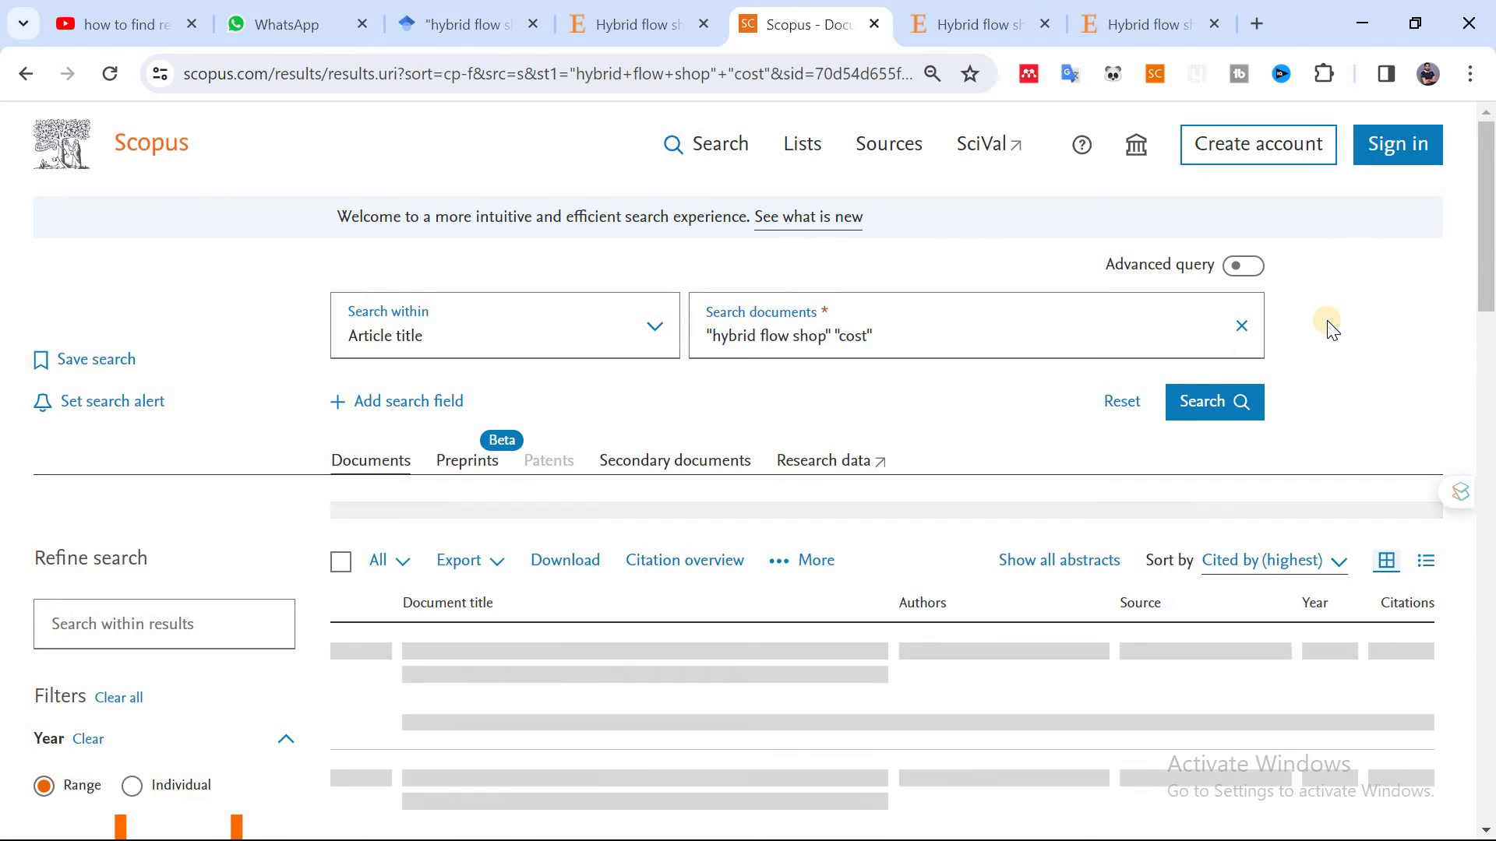
drag(560, 515, 301, 518)
click(611, 311)
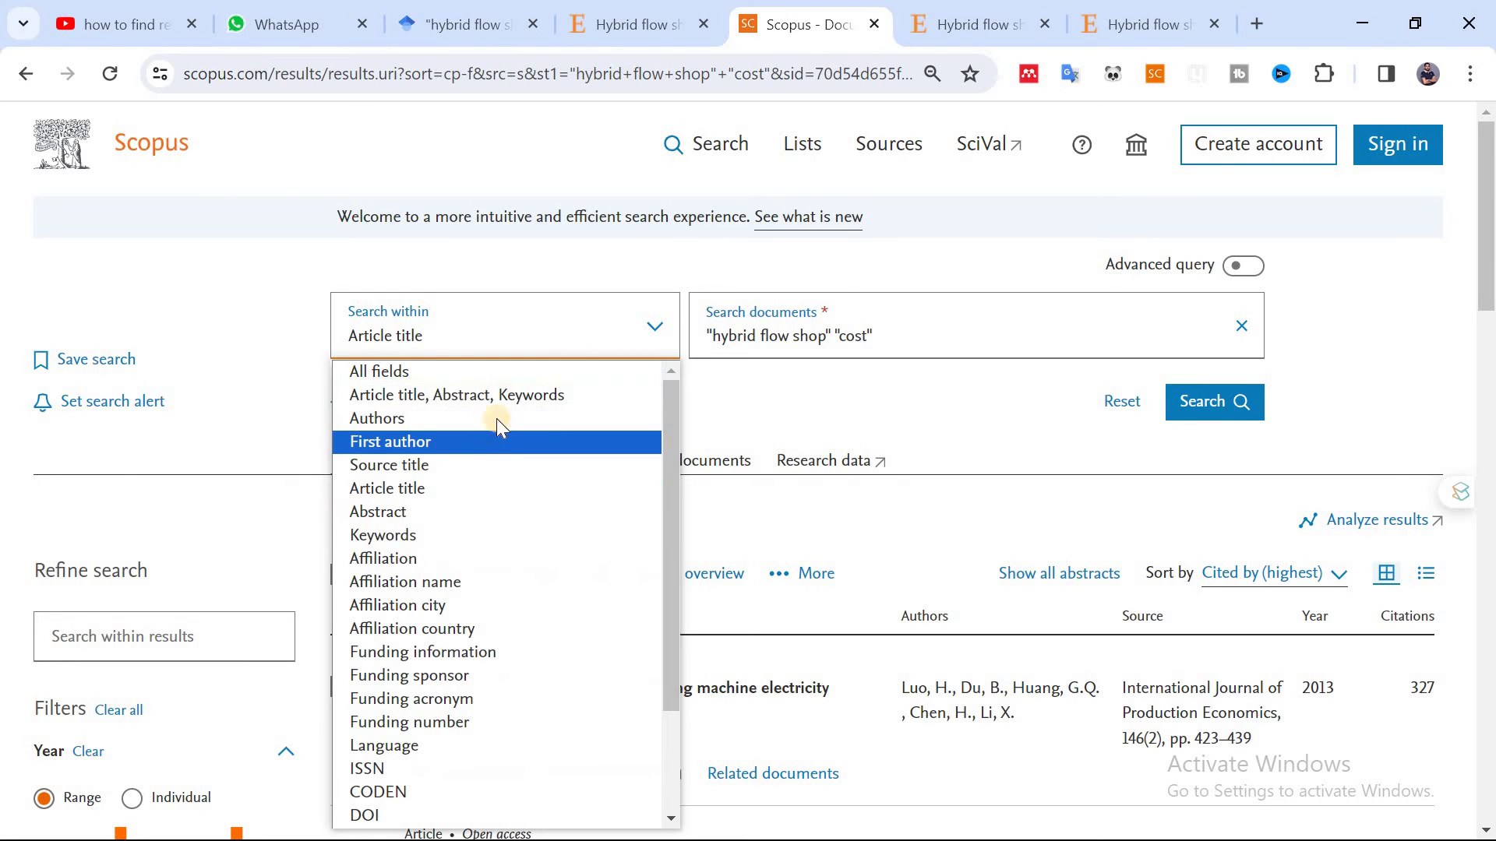
click(493, 399)
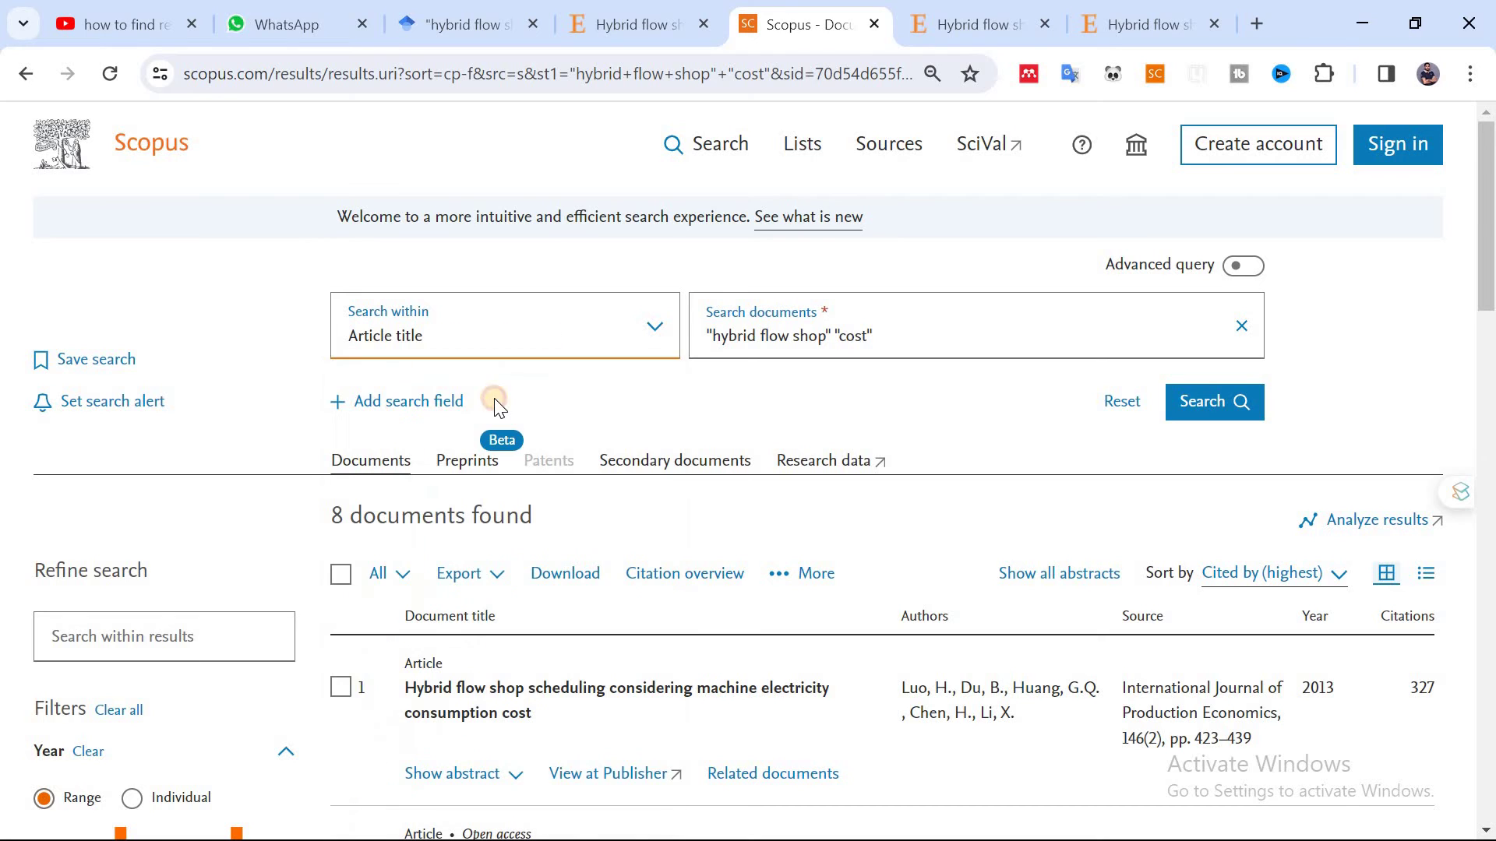
click(1202, 402)
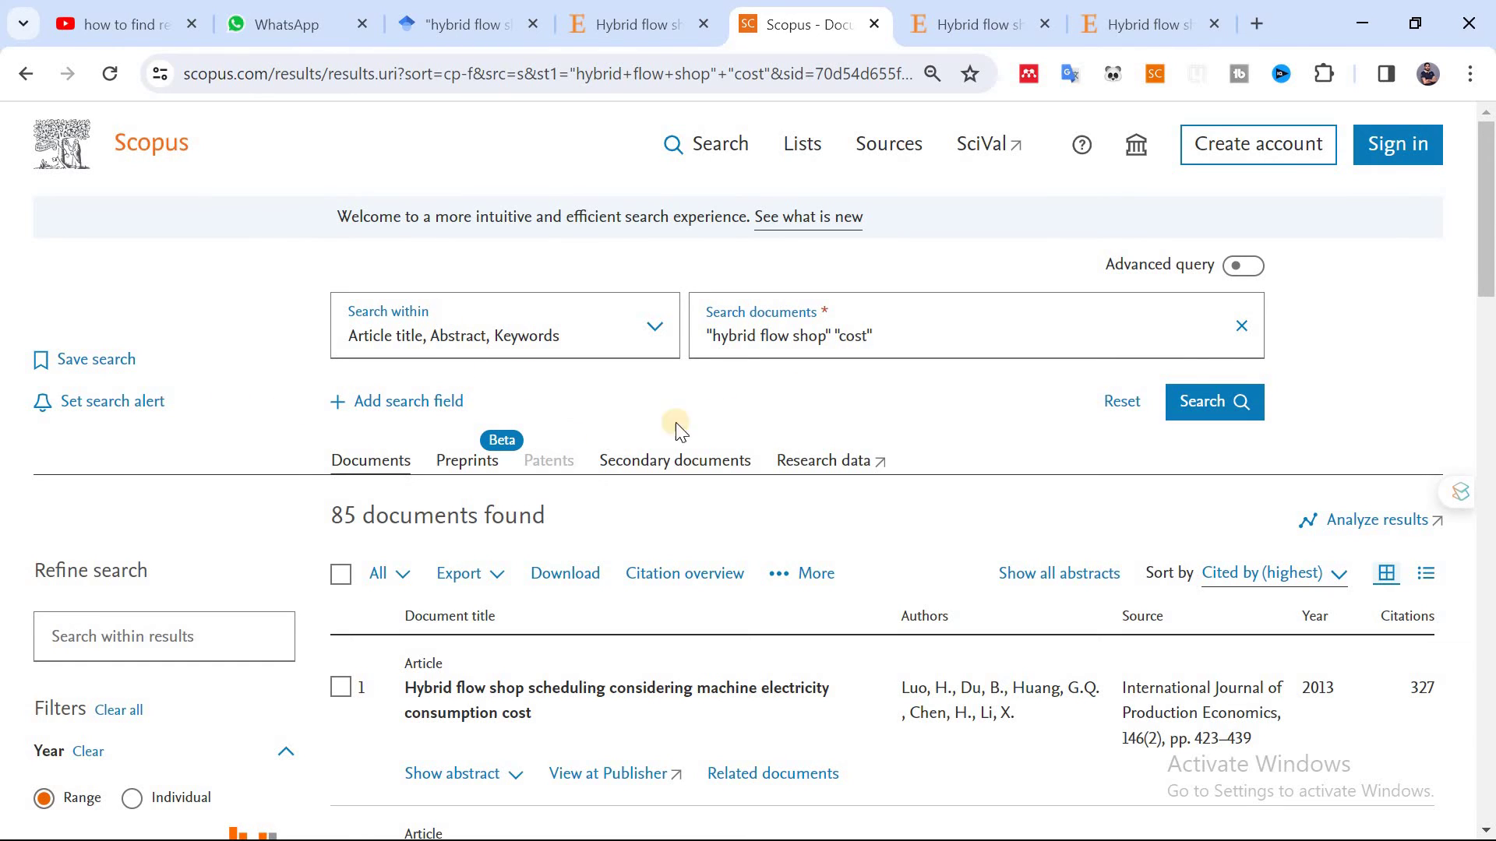
- Exclude Chinese-language papers using the Language filter
triple_click(592, 530)
drag(628, 527, 324, 511)
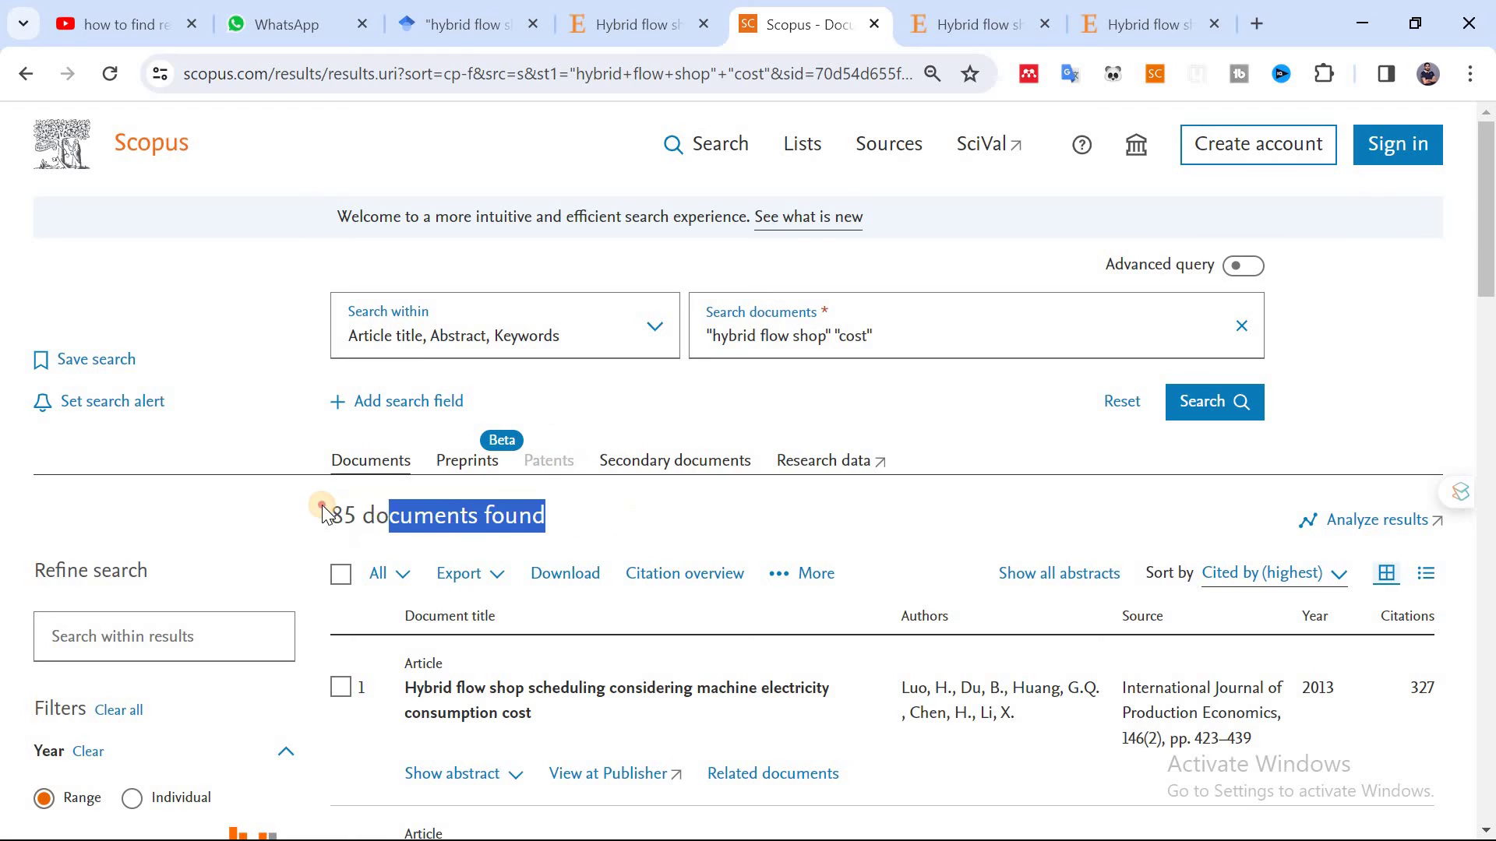
click(310, 501)
scroll(310, 501, down, 8)
scroll(144, 413, down, 7)
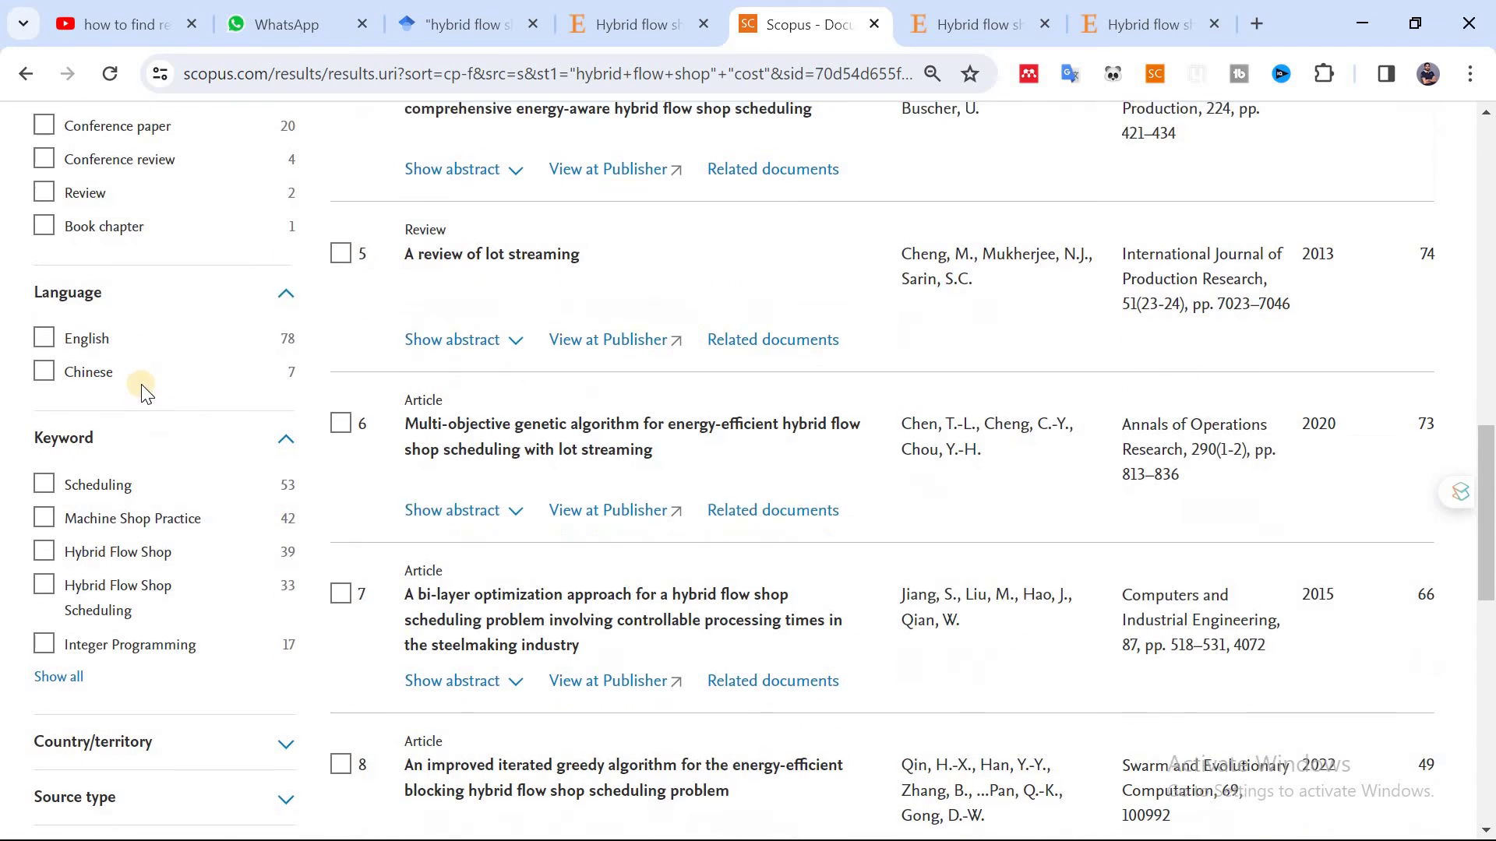
scroll(143, 388, up, 4)
scroll(223, 474, down, 3)
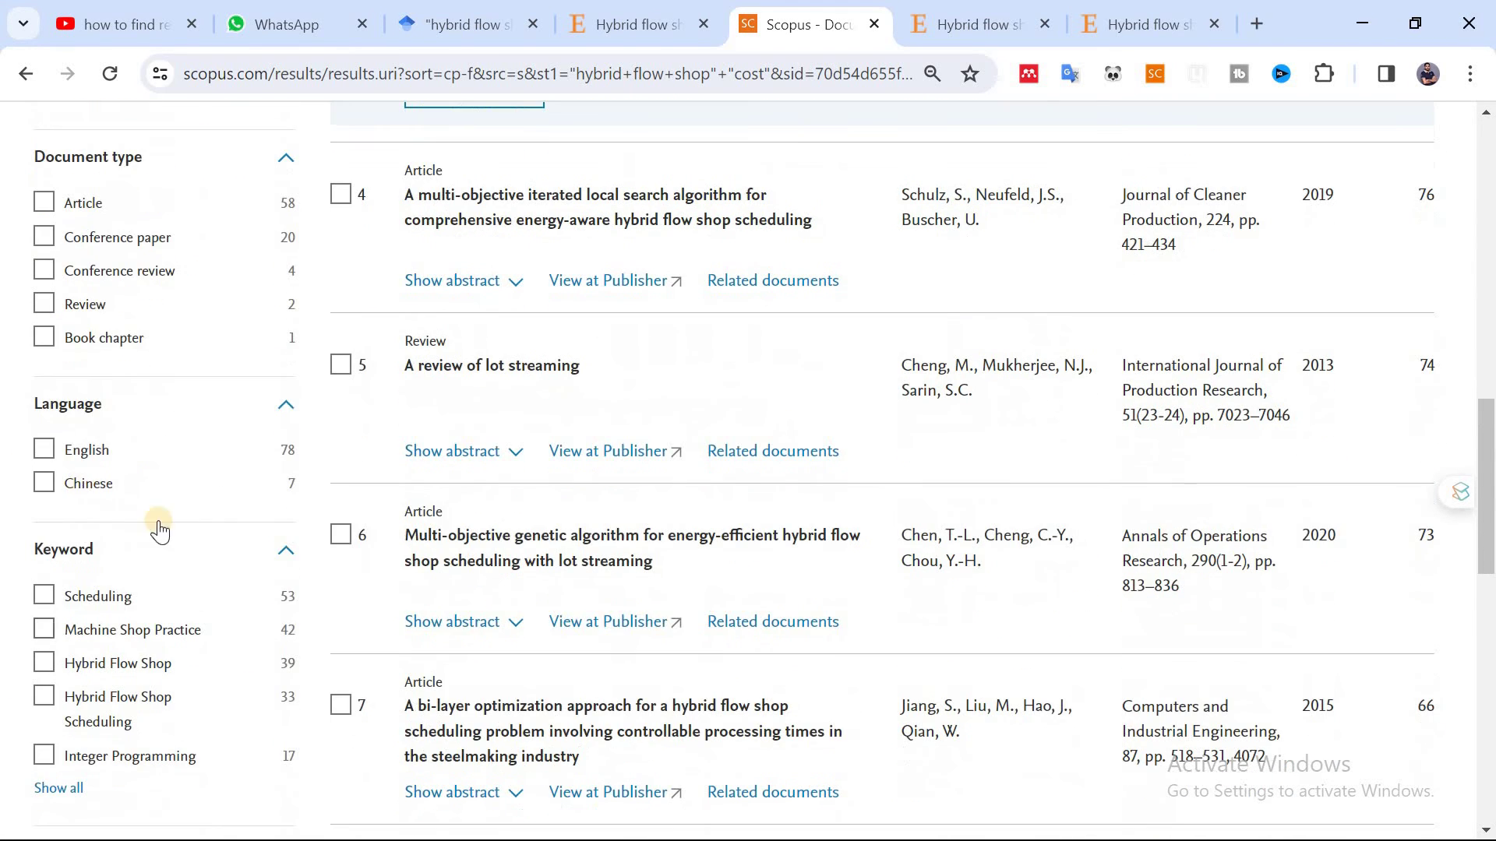
click(44, 487)
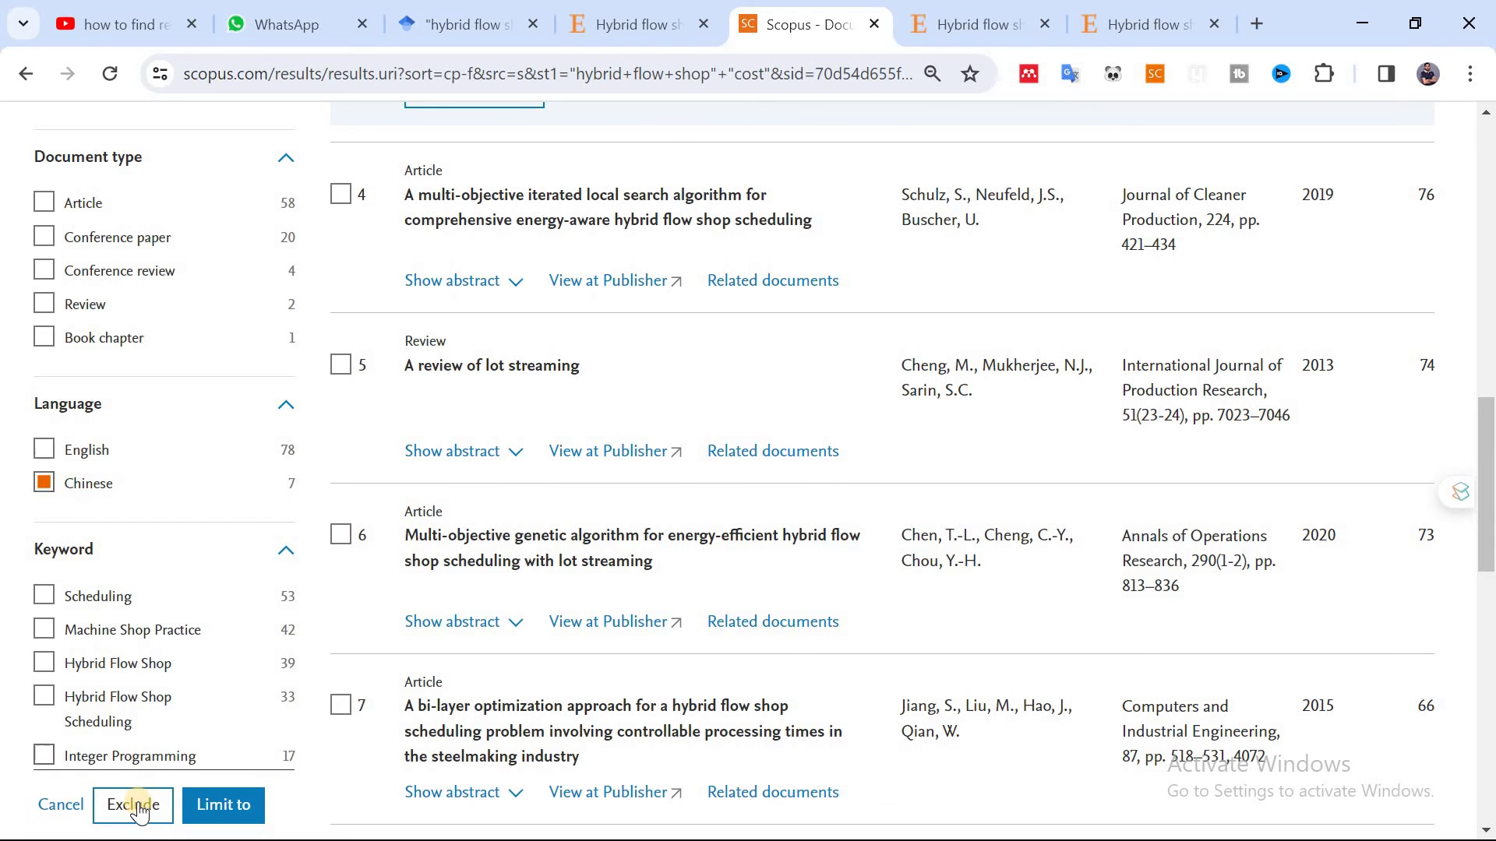
click(553, 562)
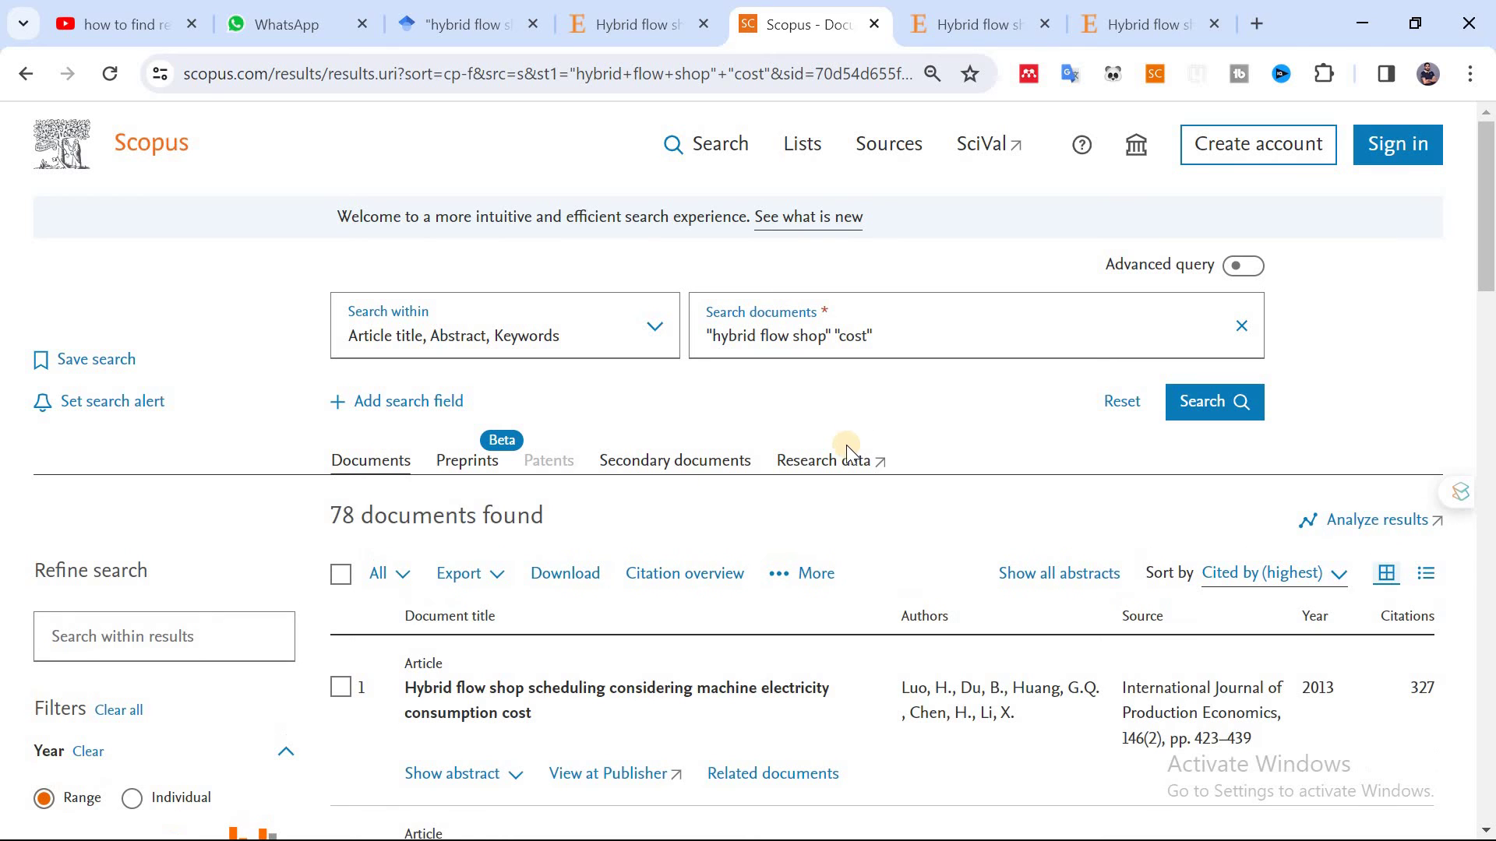
- Review the remaining 78 documents in the results list
triple_click(460, 516)
click(311, 518)
triple_click(311, 518)
drag(306, 477, 573, 524)
click(779, 507)
scroll(779, 507, down, 7)
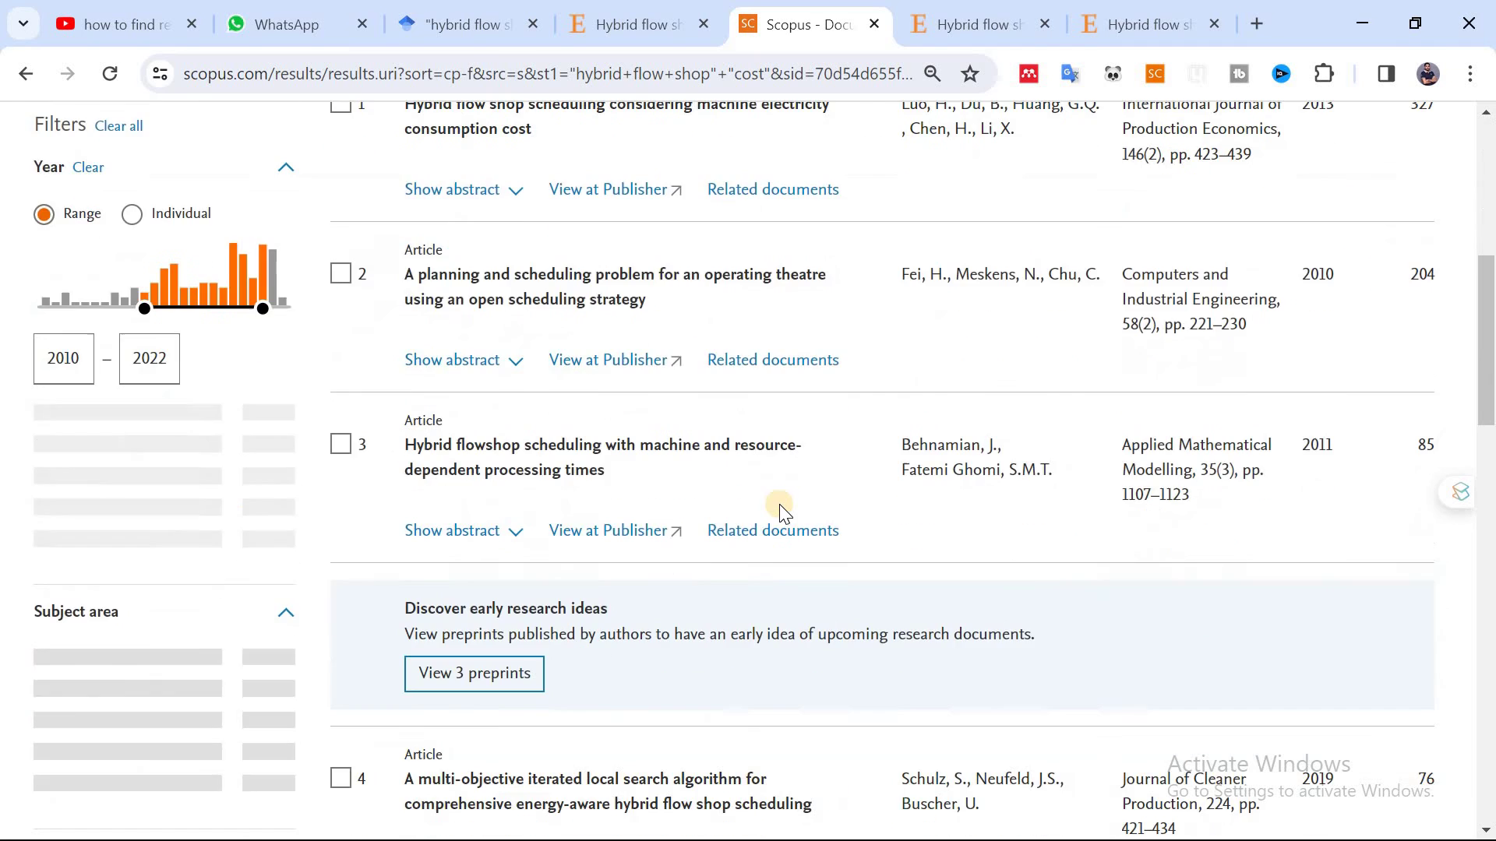
scroll(779, 507, up, 5)
scroll(781, 502, down, 3)
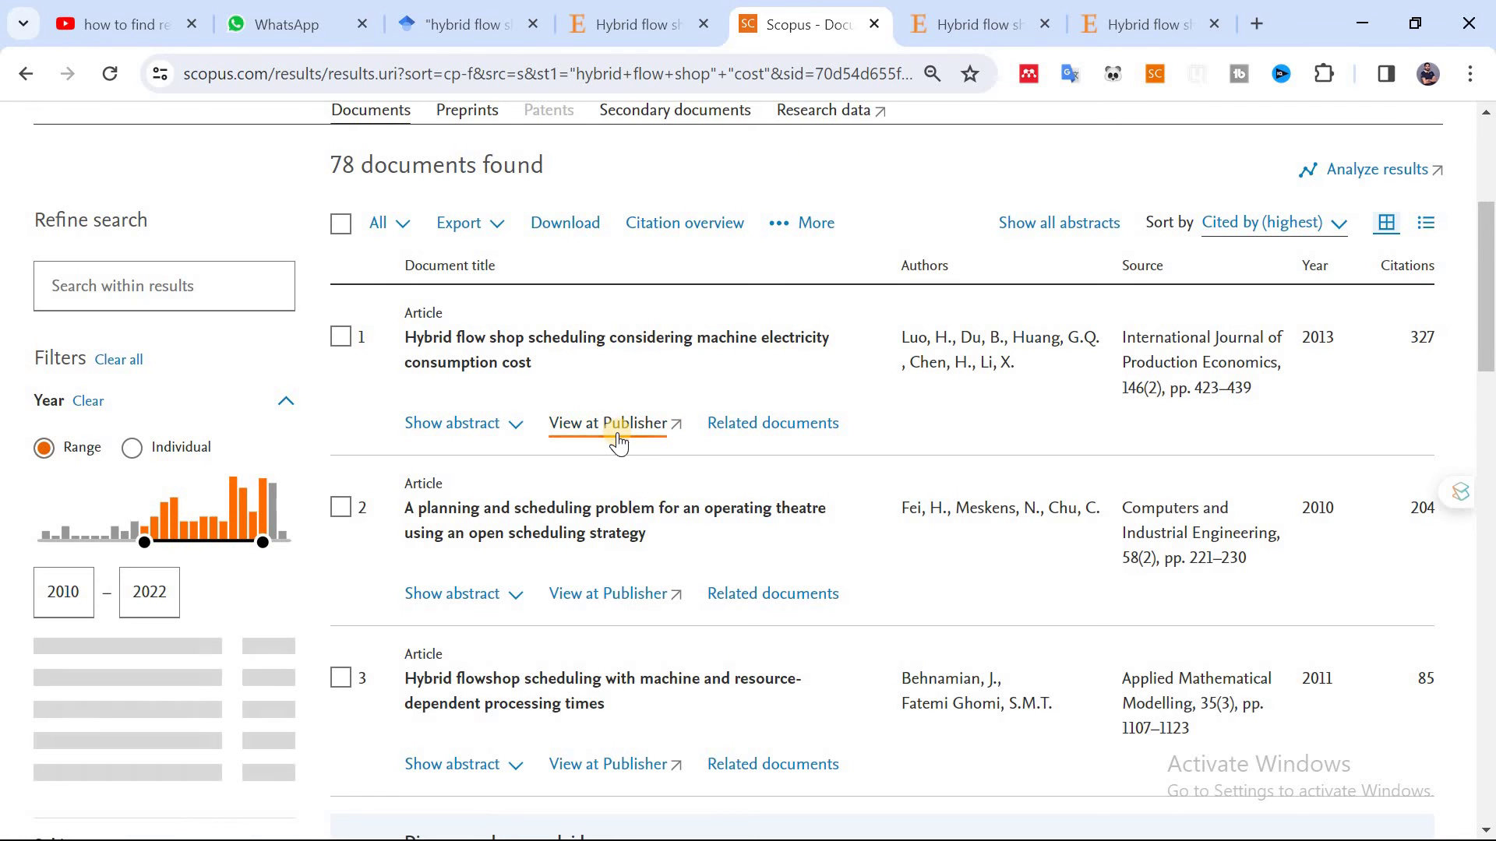
scroll(619, 440, down, 20)
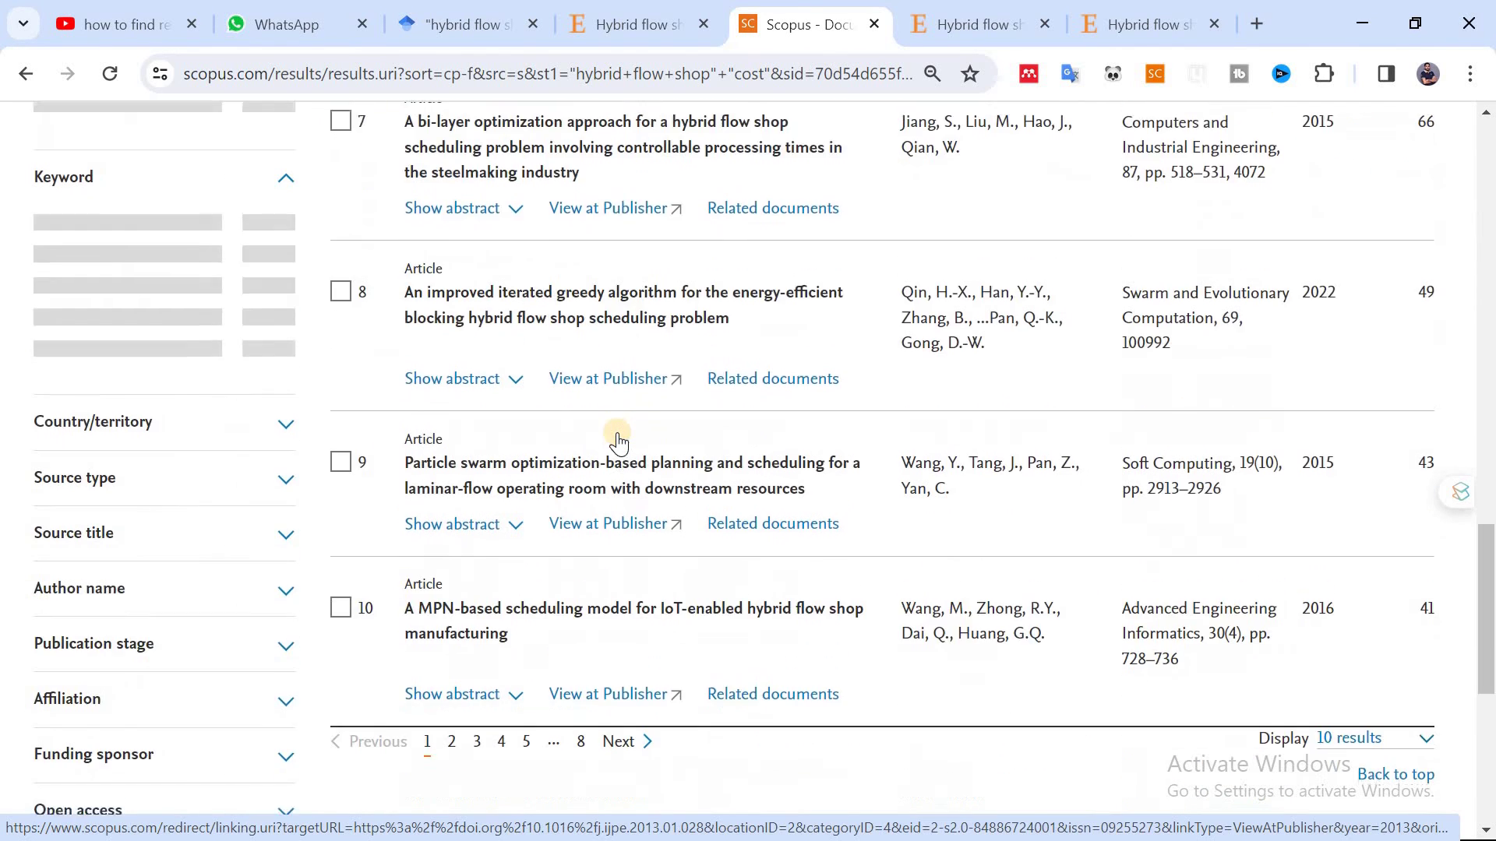
scroll(620, 440, up, 8)
scroll(838, 427, down, 2)
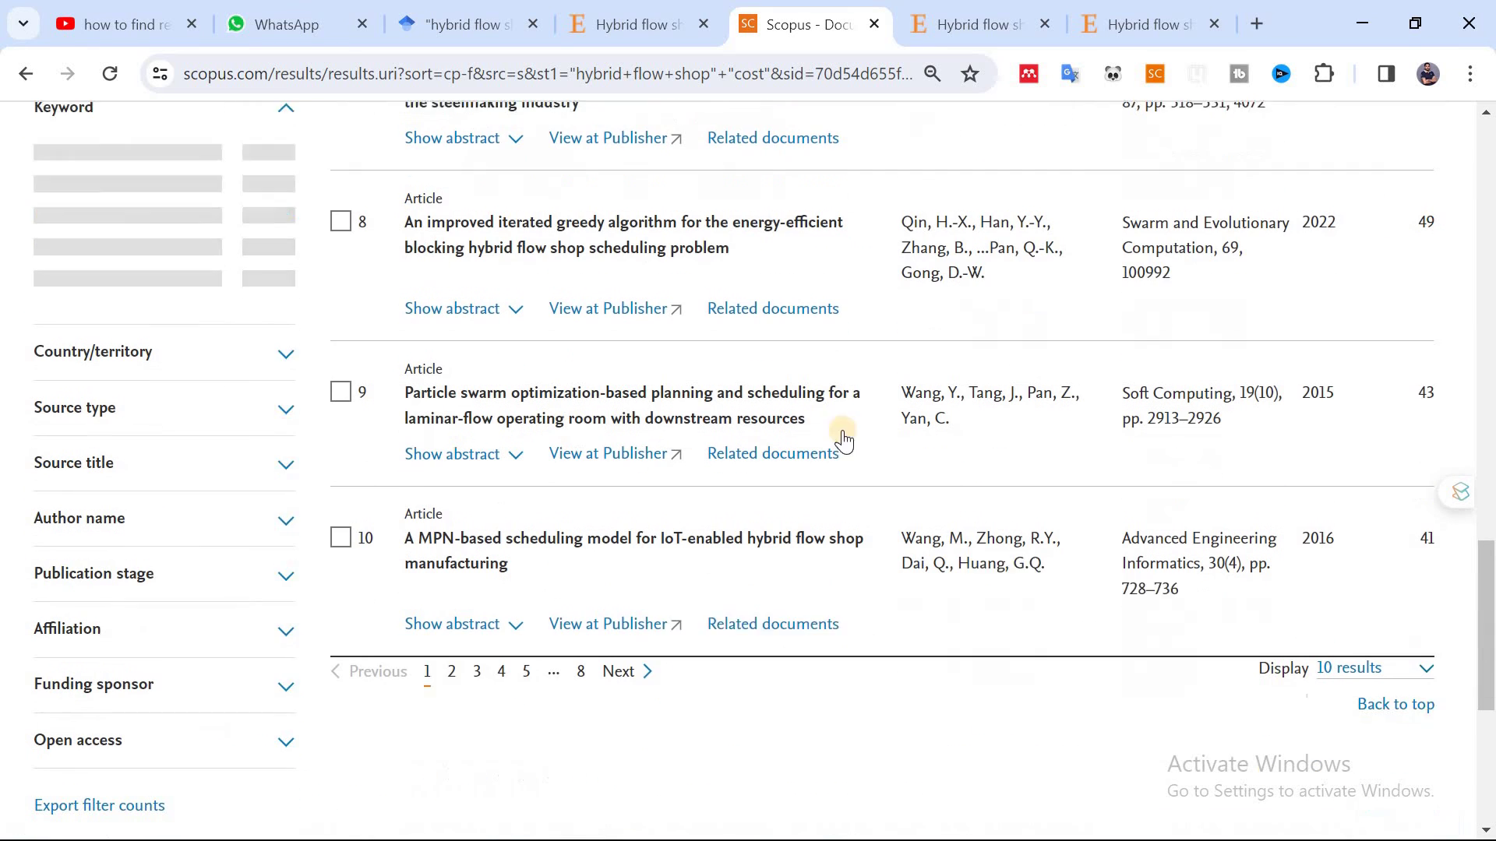
- Open the electricity-consumption-cost paper on ScienceDirect via View at Publisher
click(1426, 657)
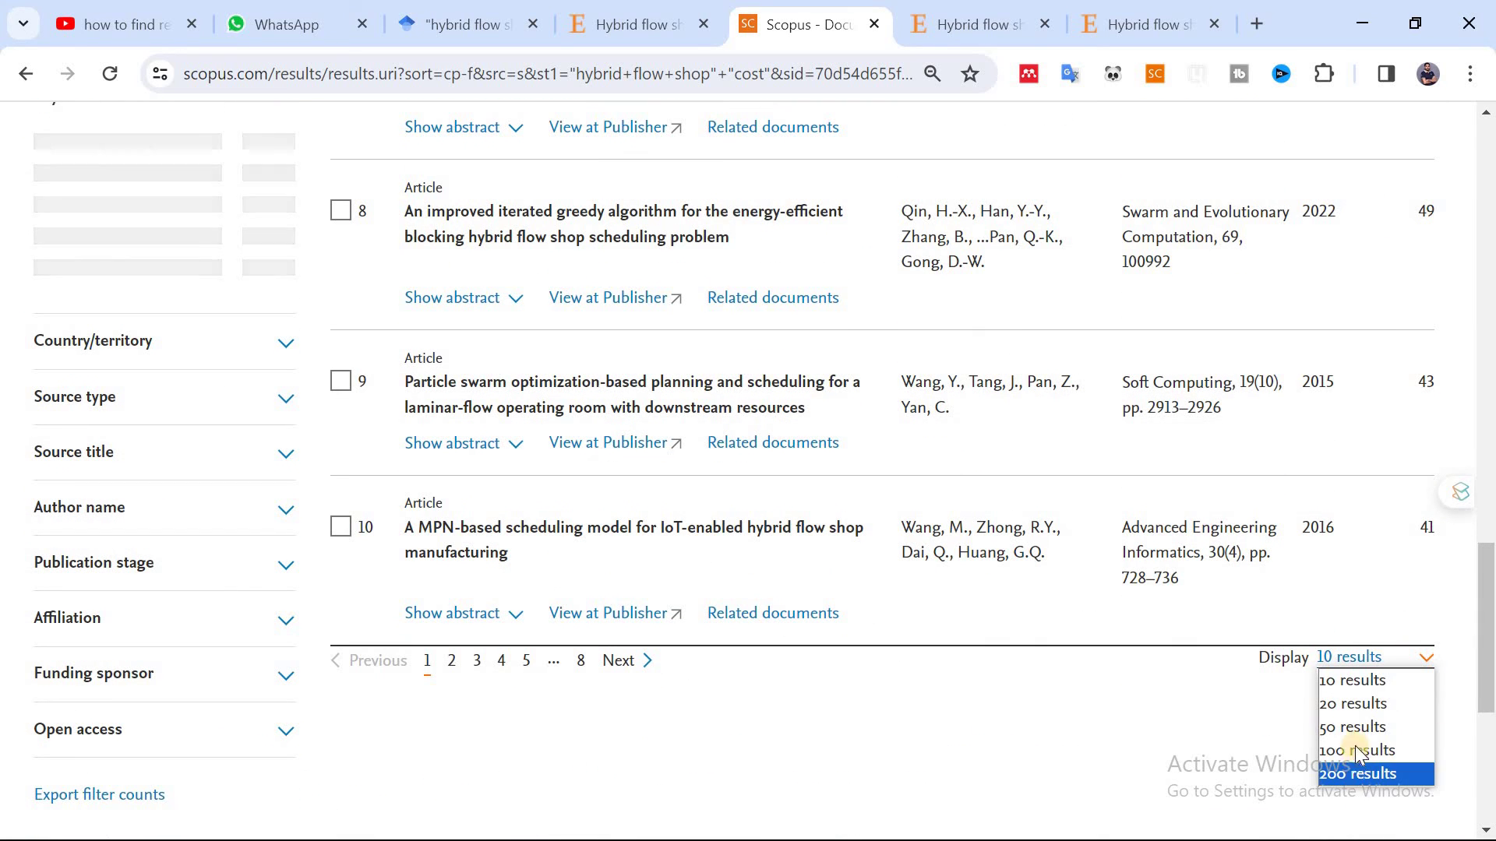
click(1217, 678)
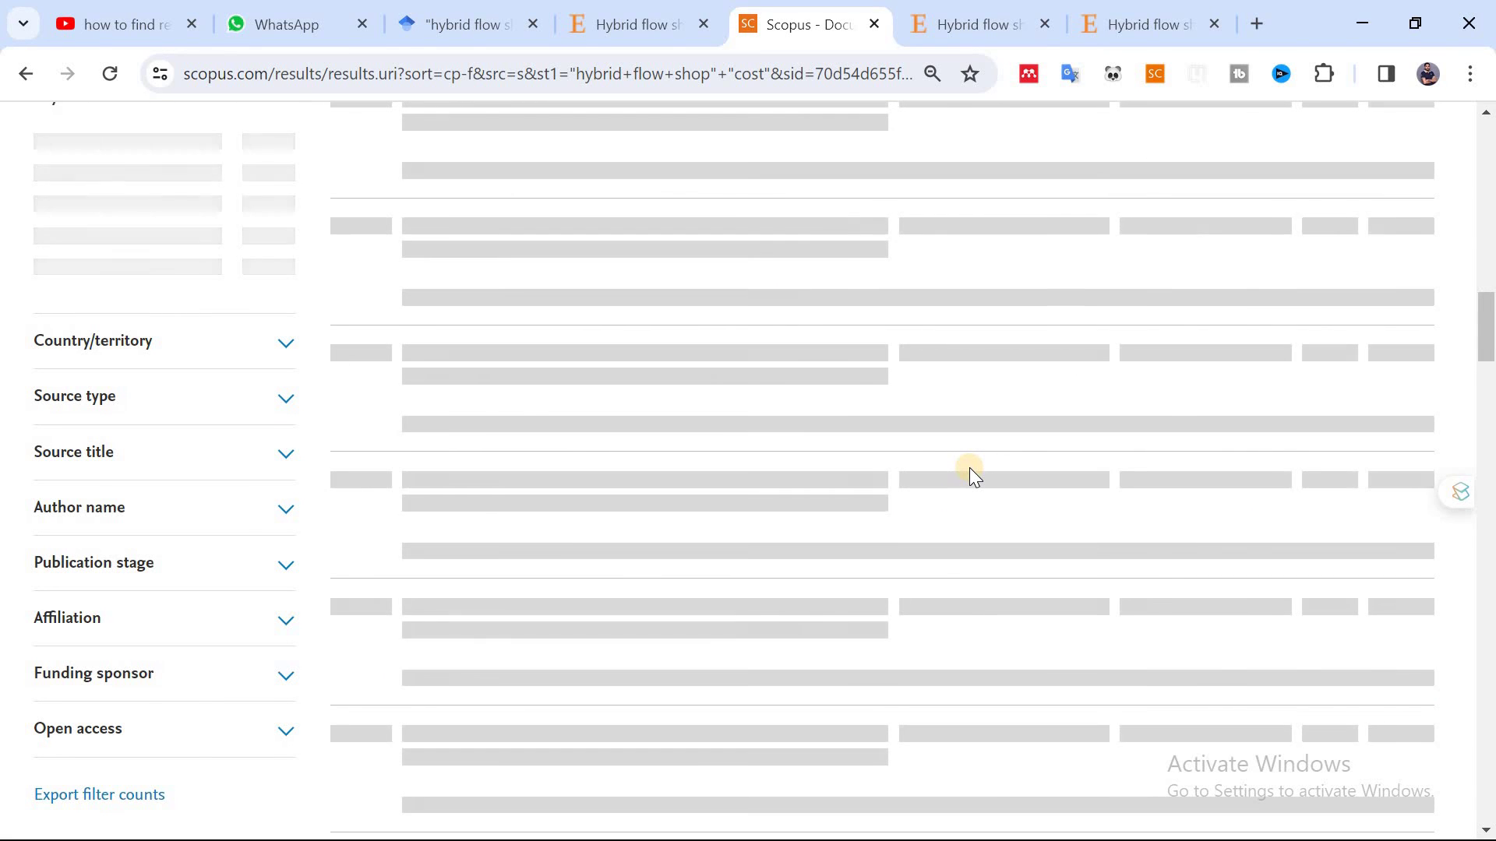
scroll(969, 467, up, 15)
scroll(970, 474, down, 10)
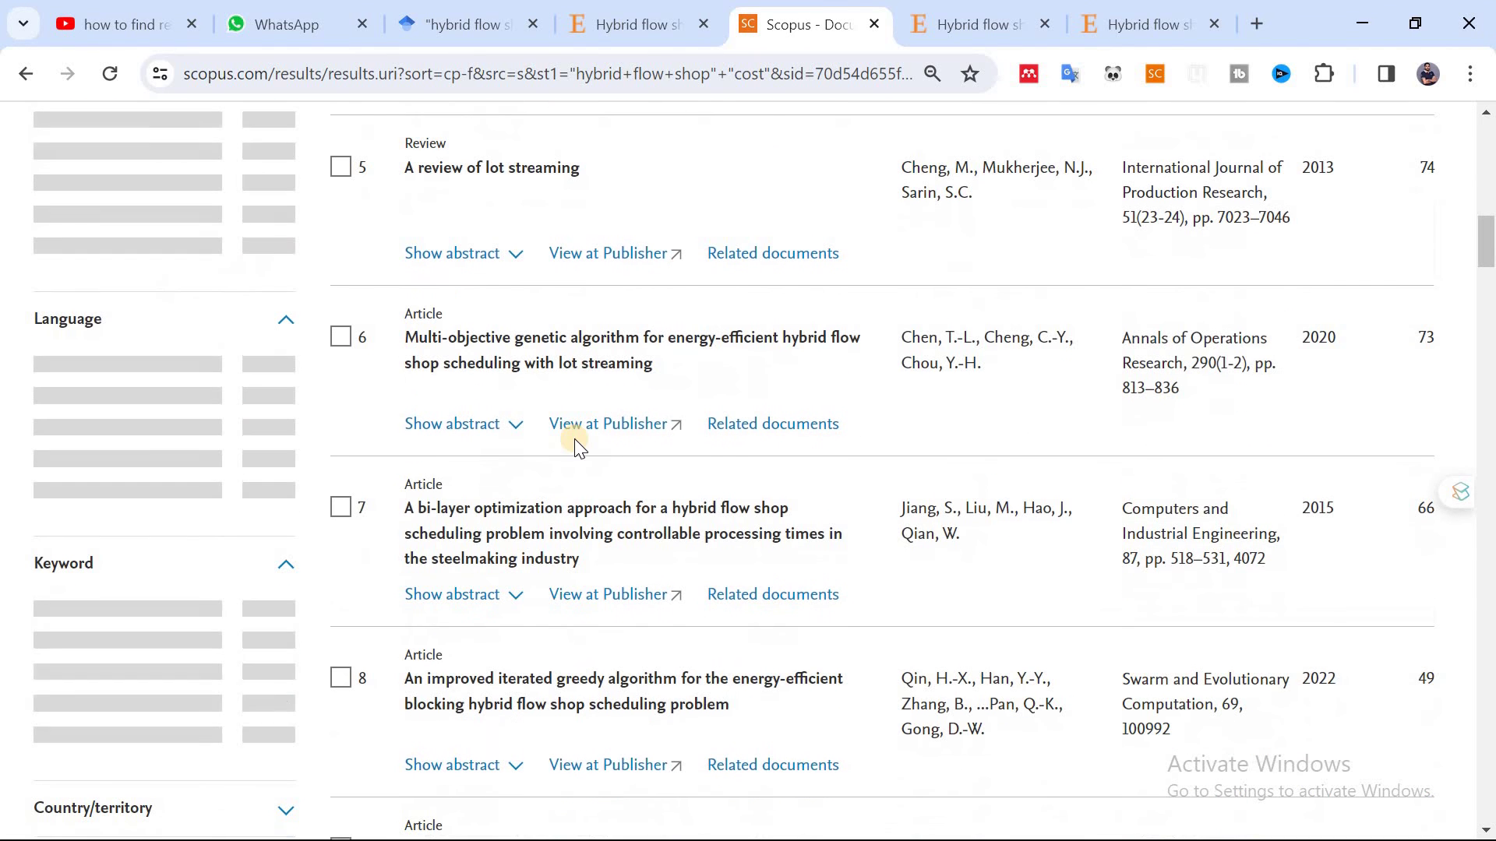
click(615, 428)
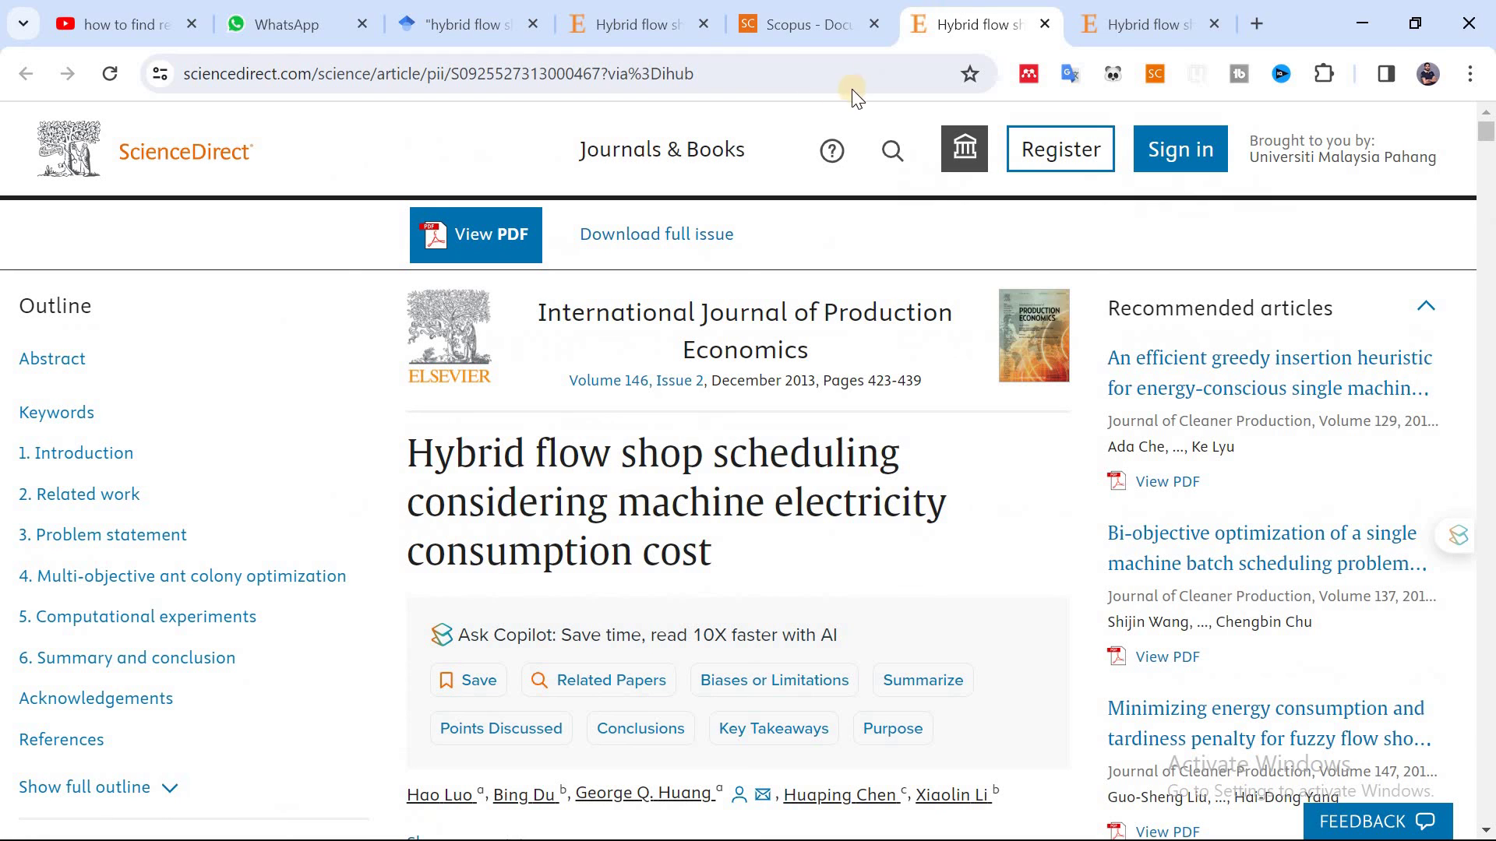
- View the paper's PDF, then search the web for 'sci hub' in a new tab
click(723, 69)
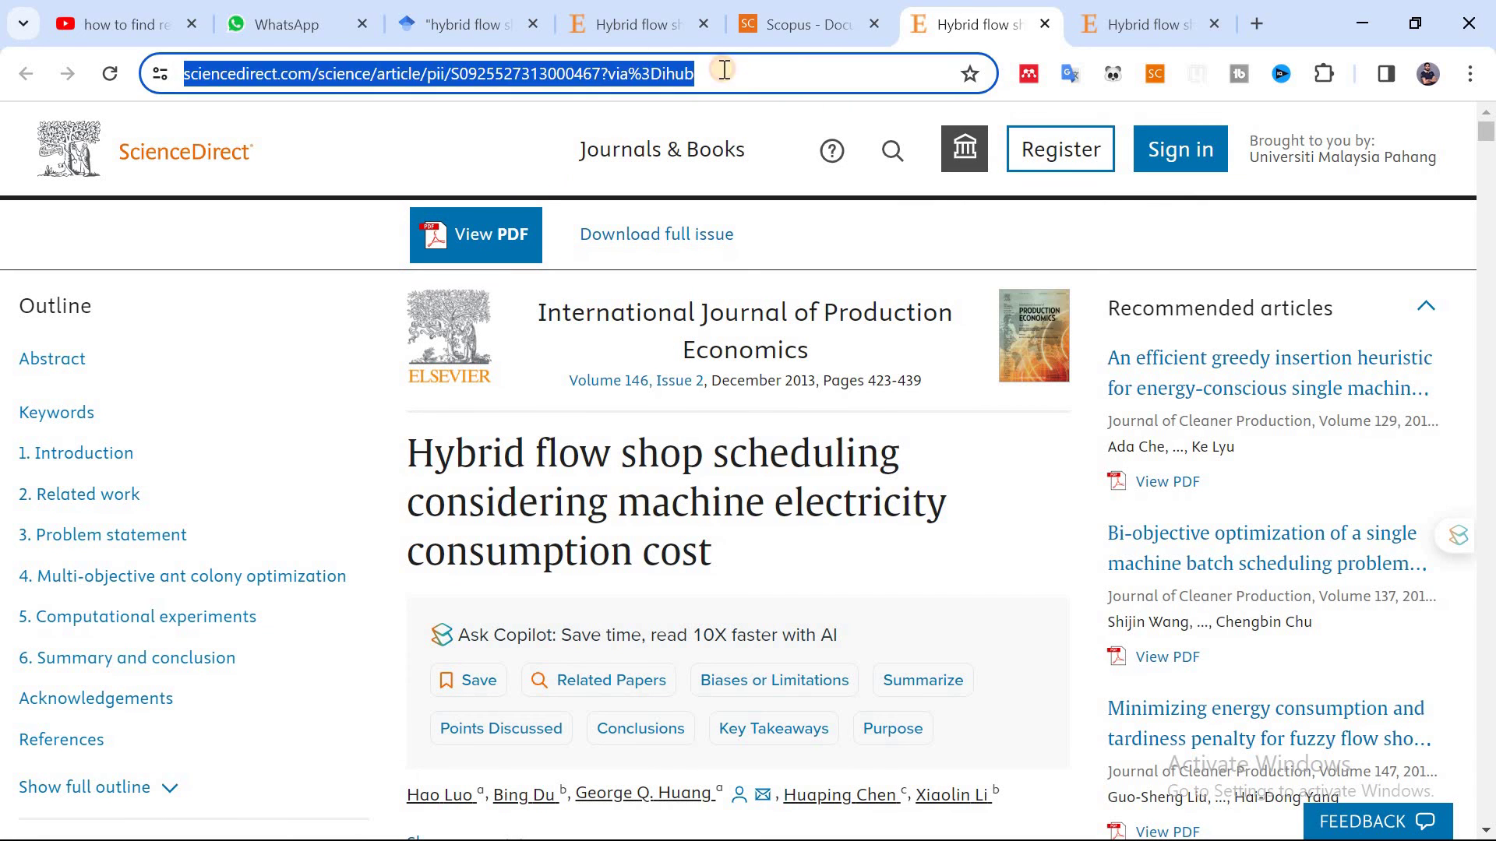
click(1145, 22)
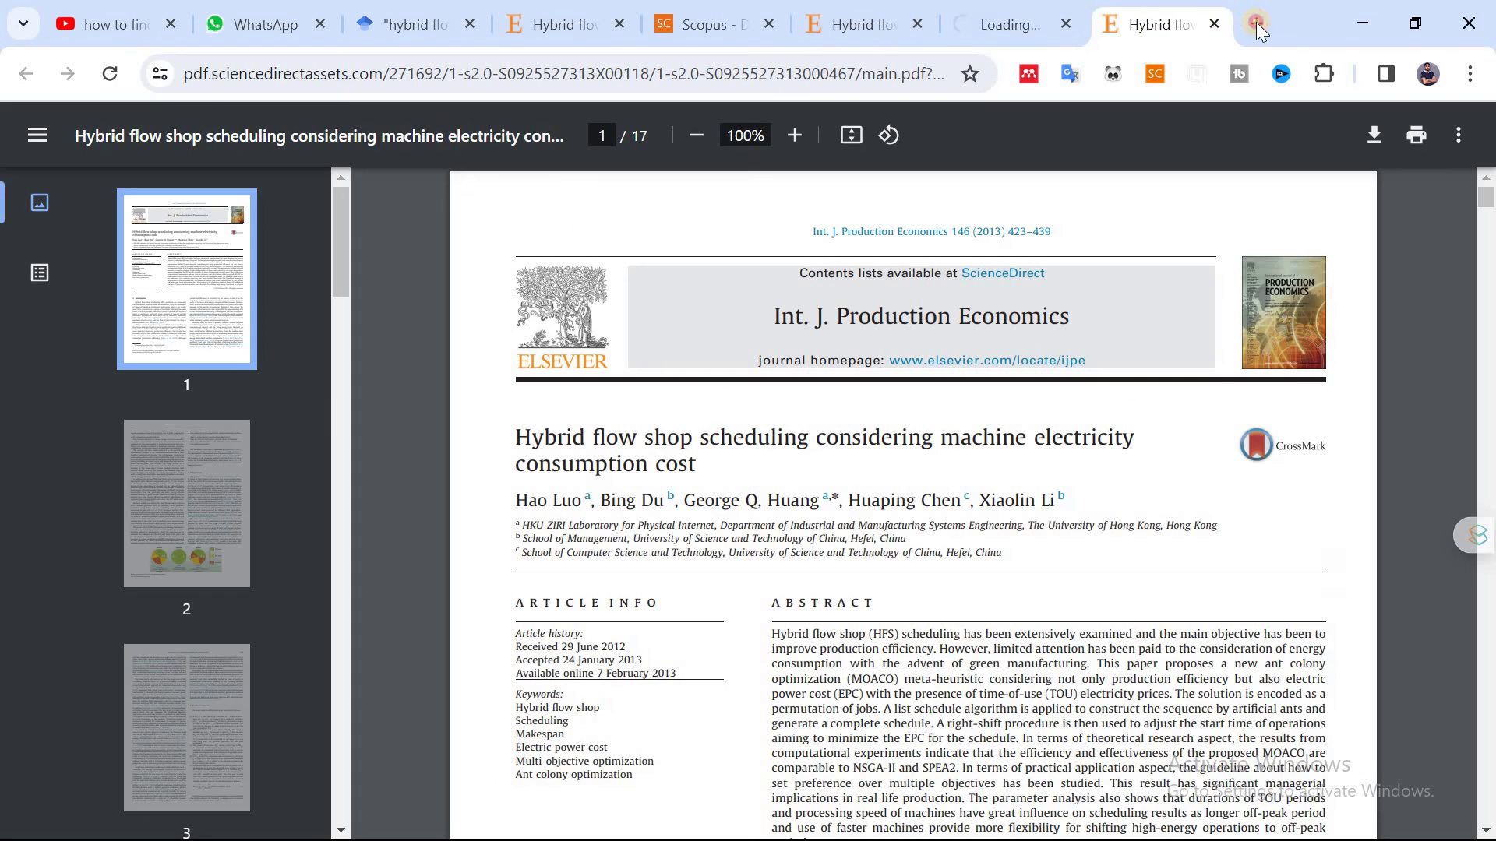
click(1256, 22)
text(sci hub)
key(Return)
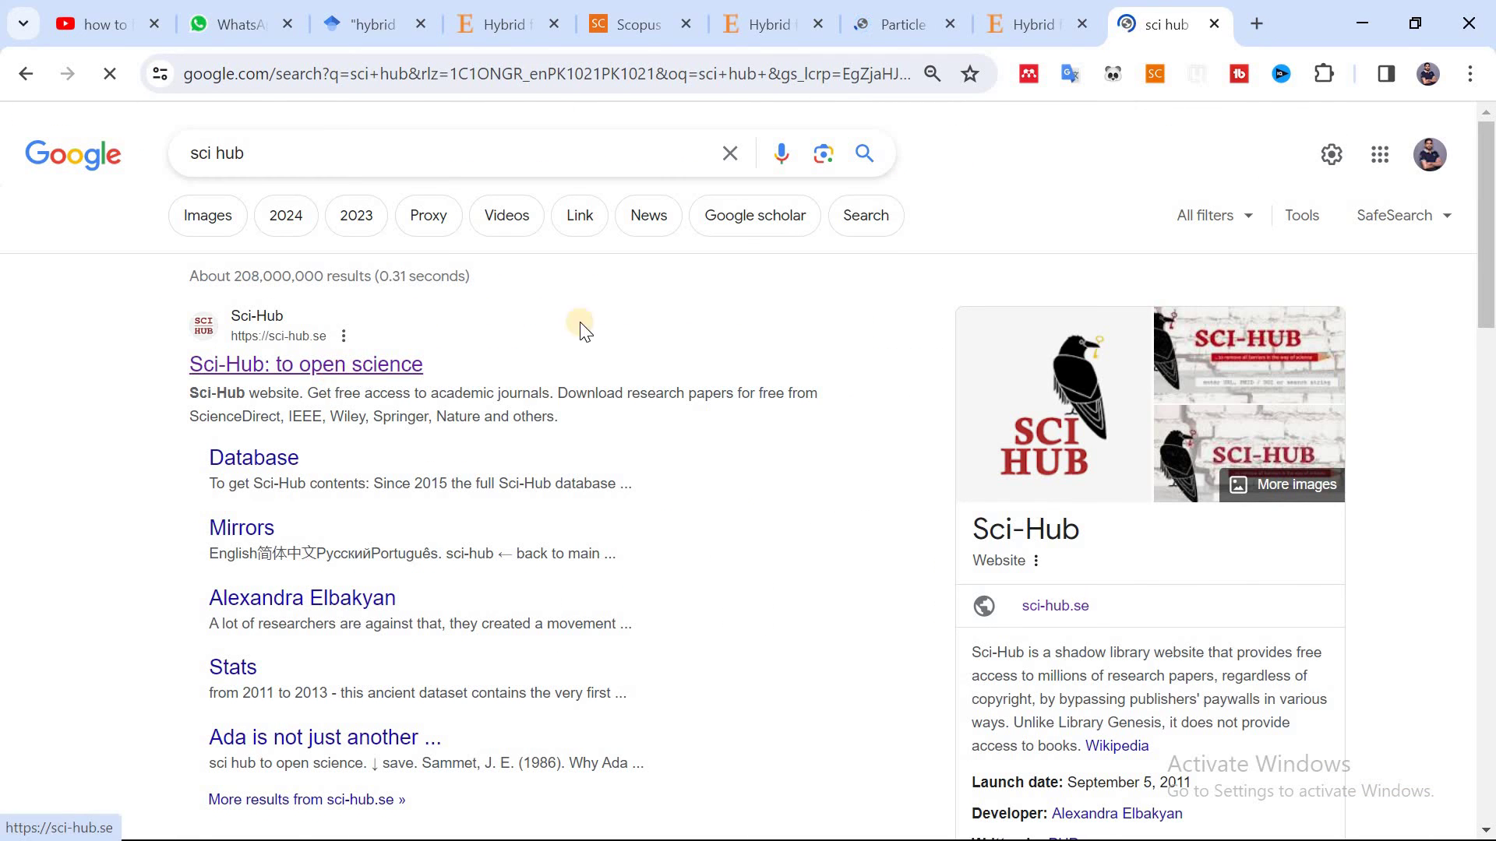
- Open sci-hub.se from the results and close the PDF, Scopus and ScienceDirect tabs
click(584, 331)
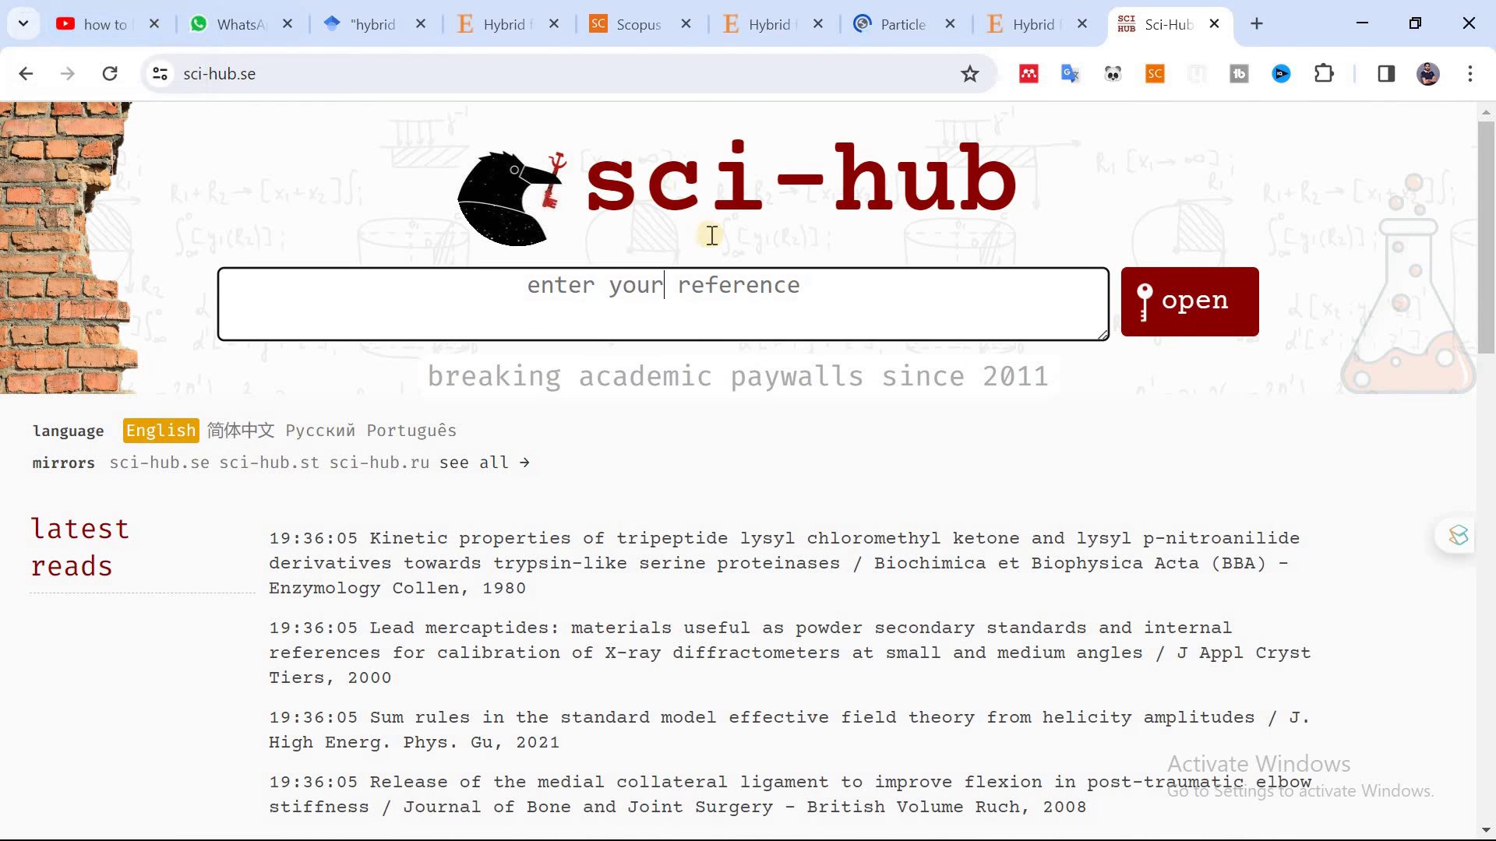
click(507, 15)
click(554, 23)
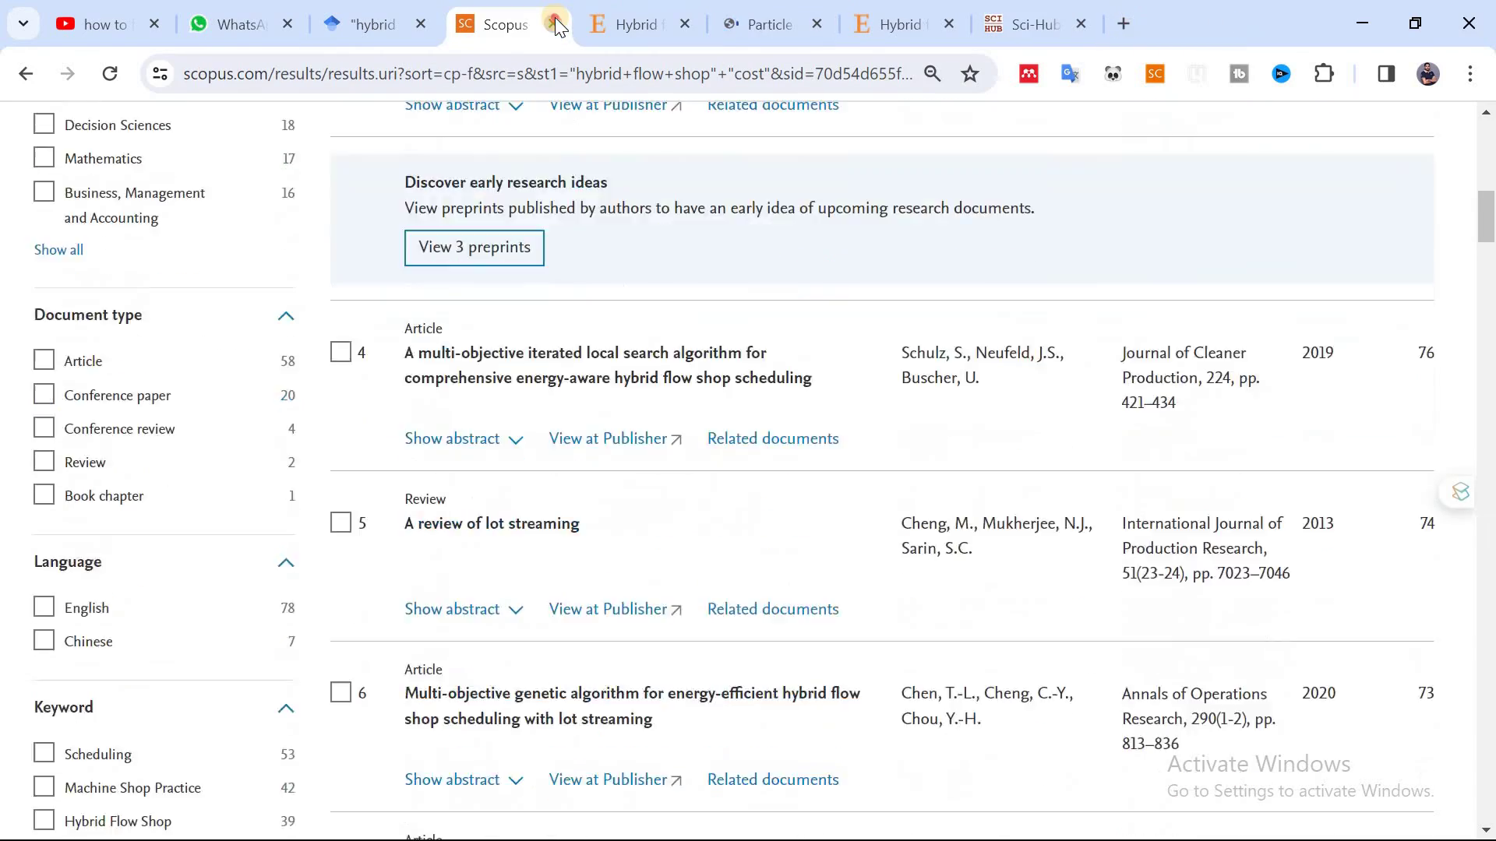
click(555, 23)
click(552, 25)
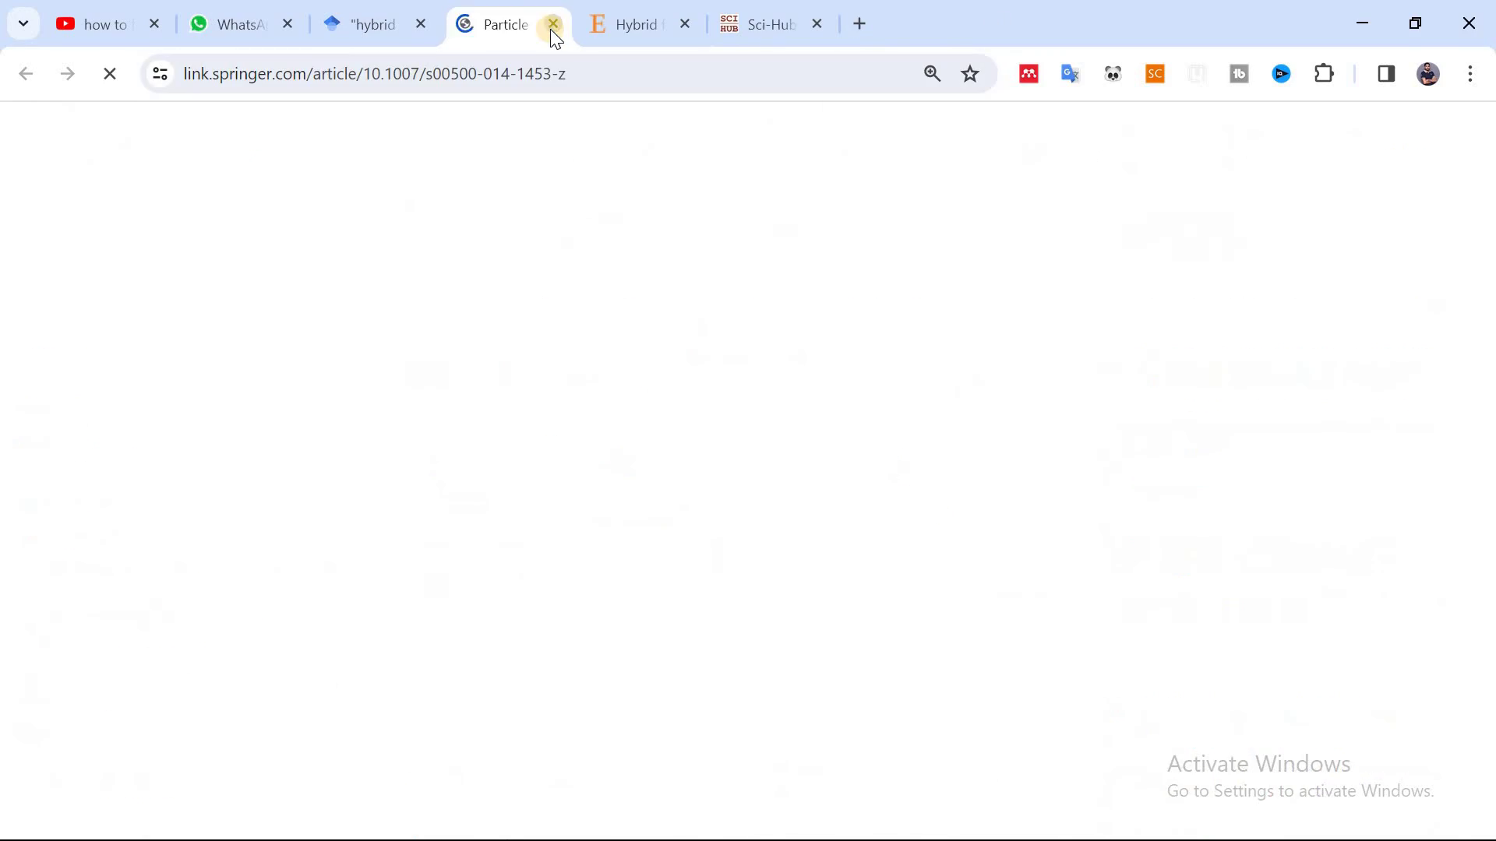